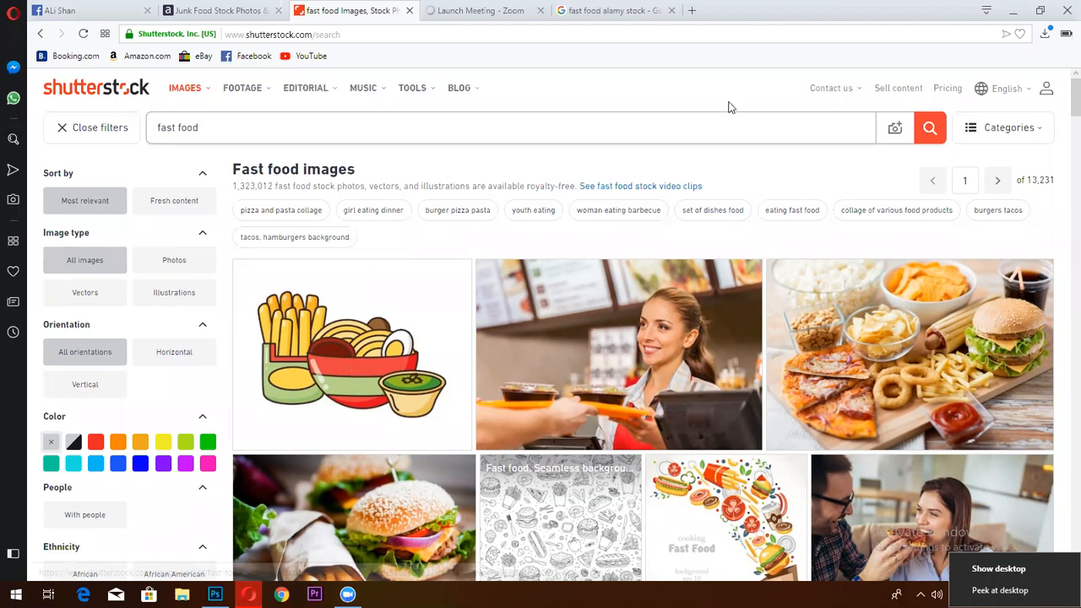
# Switch to the open Google Images page, shorten the search to "fast food" and browse the resulting pictures
pyautogui.hotkey('ctrl', 'Tab')
pyautogui.click(261, 96)
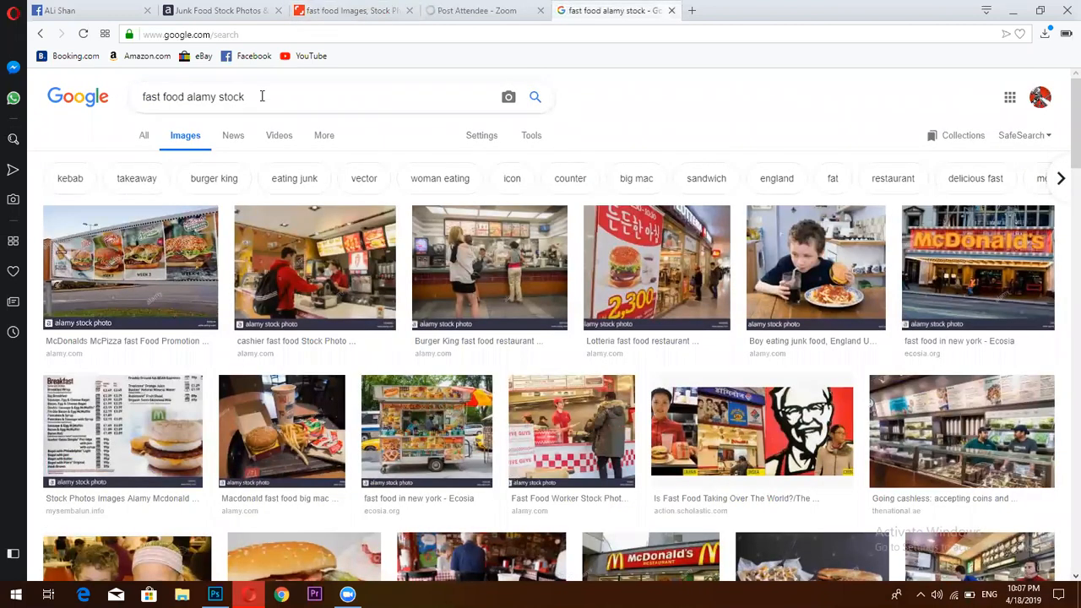
pyautogui.moveTo(206, 97); pyautogui.dragTo(182, 94)
pyautogui.press('BackSpace')
pyautogui.press('BackSpace')
pyautogui.press('Return')
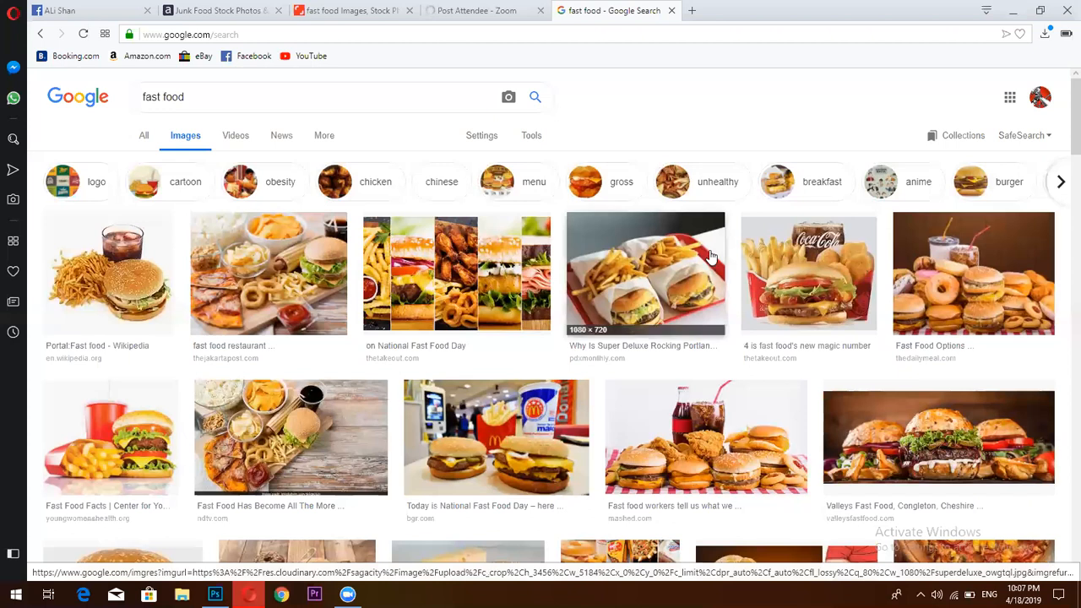
pyautogui.scroll(-2, 705, 253)
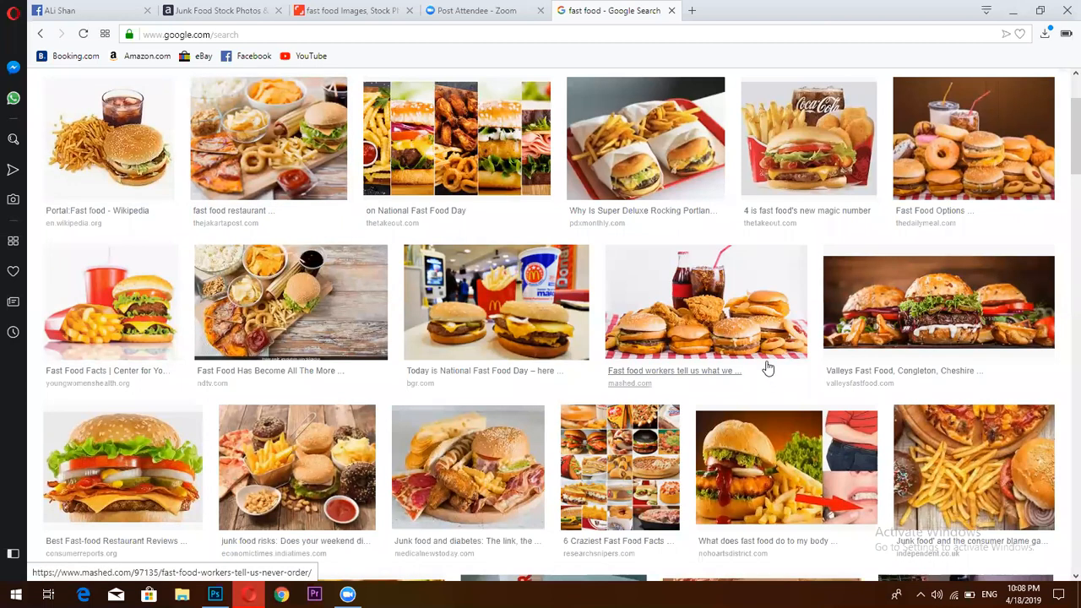
pyautogui.scroll(-4, 768, 369)
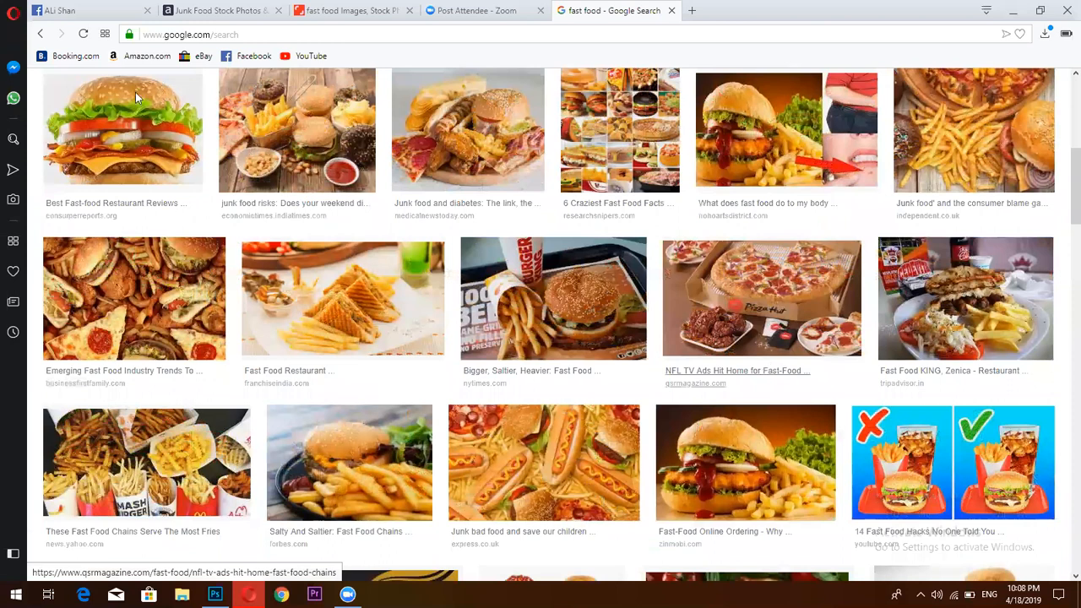
pyautogui.scroll(1, 137, 95)
pyautogui.scroll(5, 139, 102)
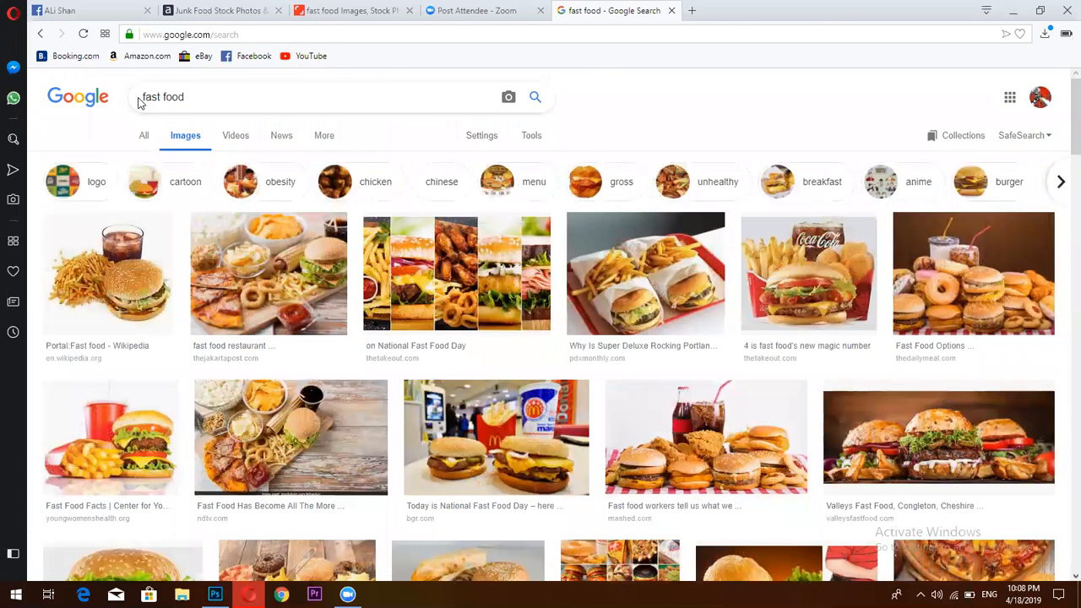
# Replace the image search with "restaurant background"
pyautogui.tripleClick(139, 102)
pyautogui.write('restur')
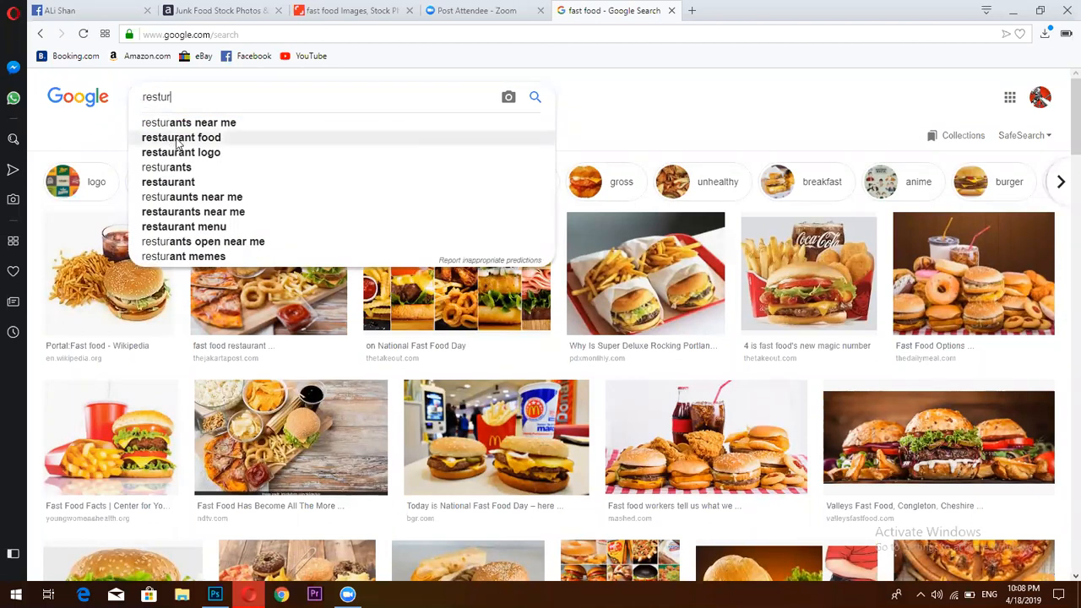
pyautogui.moveTo(218, 98); pyautogui.dragTo(164, 86)
pyautogui.write('ba')
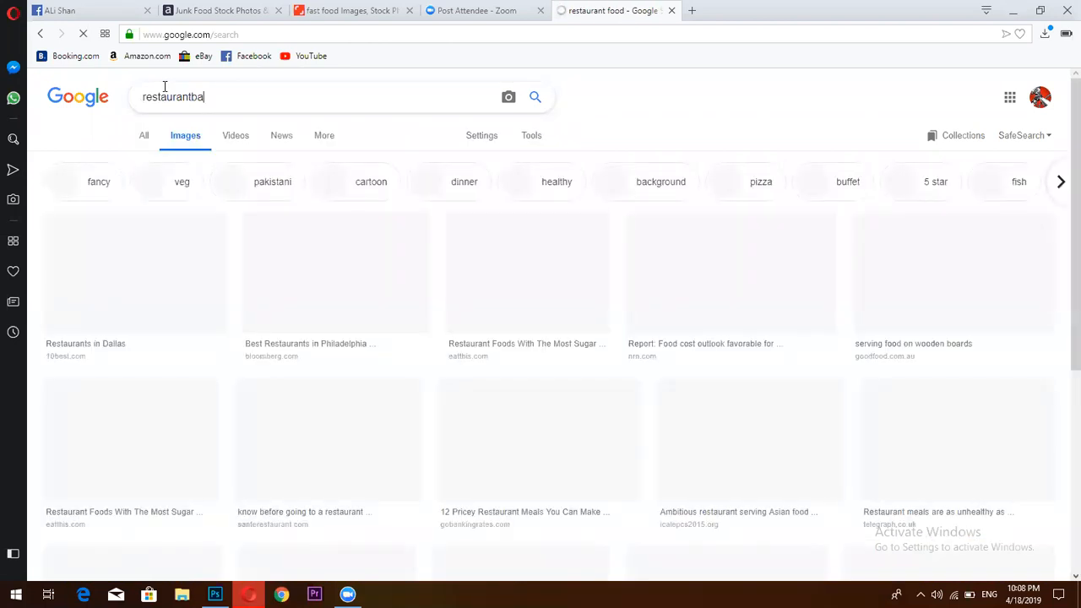
pyautogui.write("'")
pyautogui.press('BackSpace')
pyautogui.press('BackSpace')
pyautogui.press('BackSpace')
pyautogui.press('BackSpace')
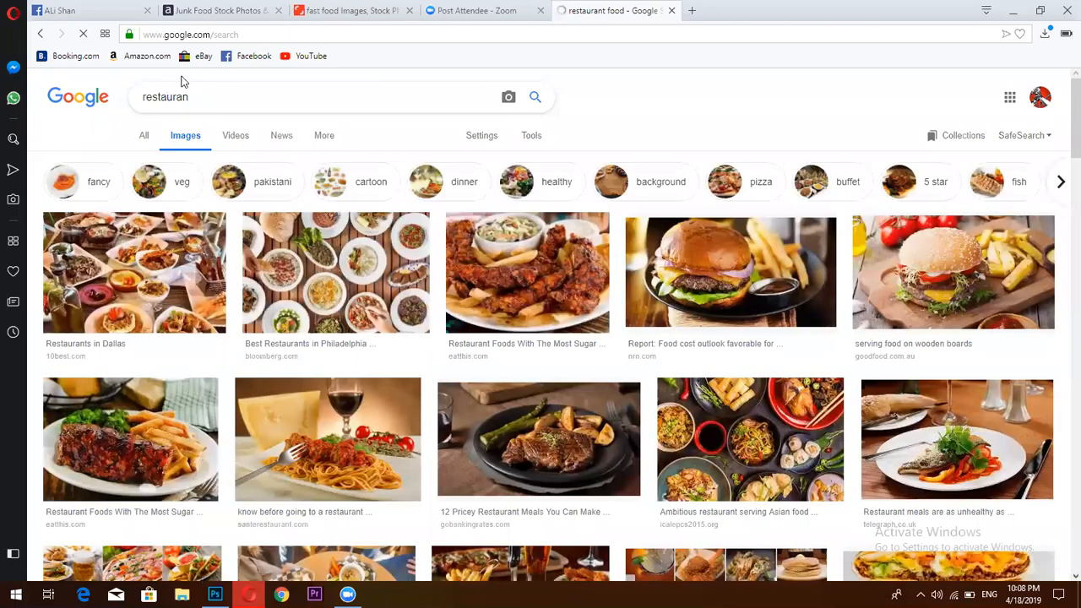
pyautogui.write('bac')
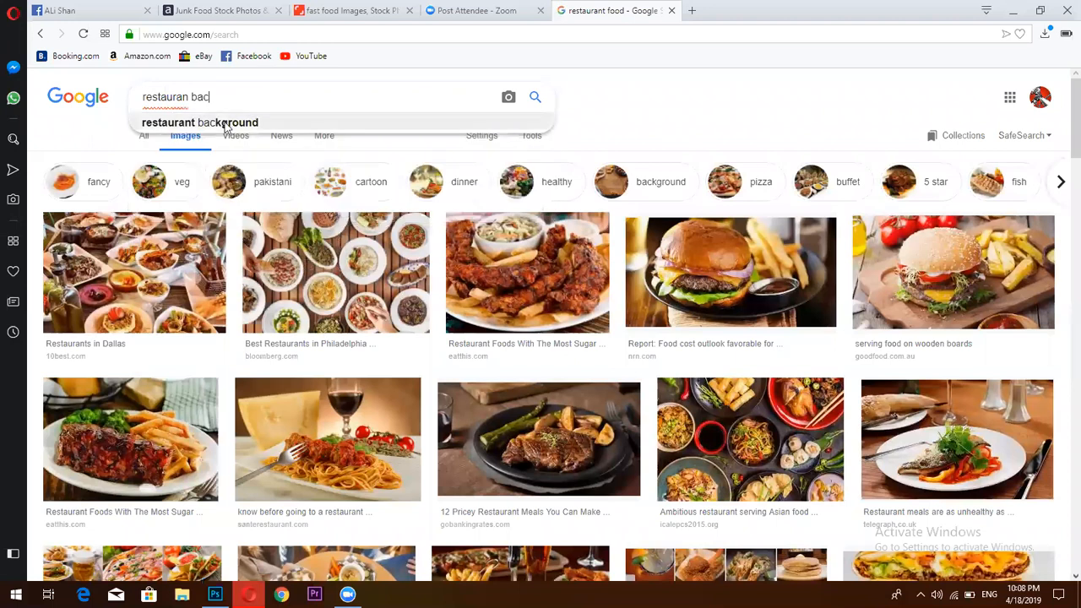
pyautogui.click(226, 123)
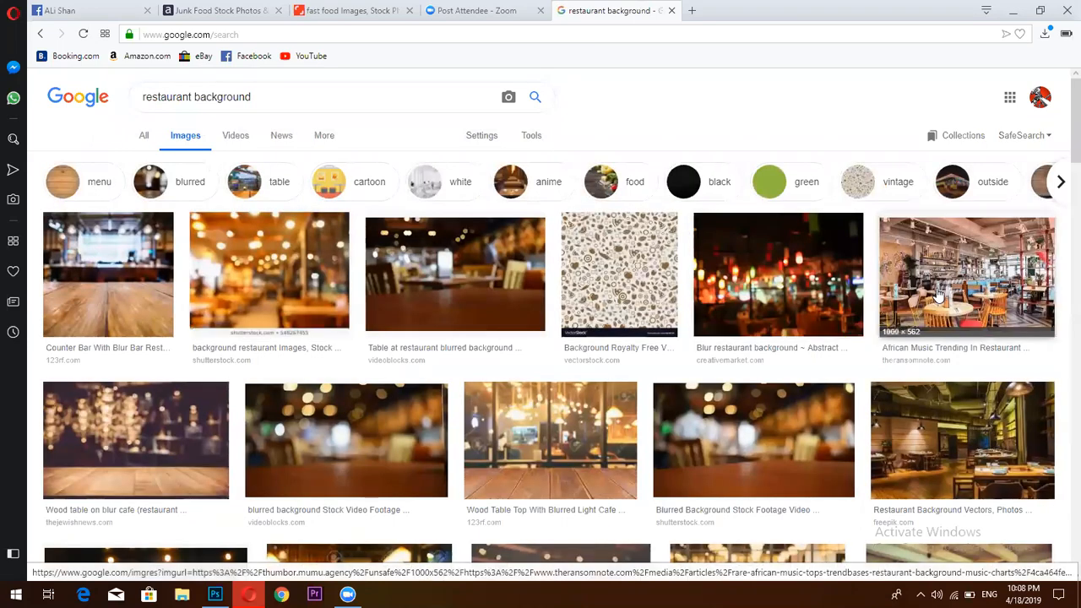
# Preview the 123RF wood table top photo with the blurred light cafe from the image results
pyautogui.scroll(-1, 361, 310)
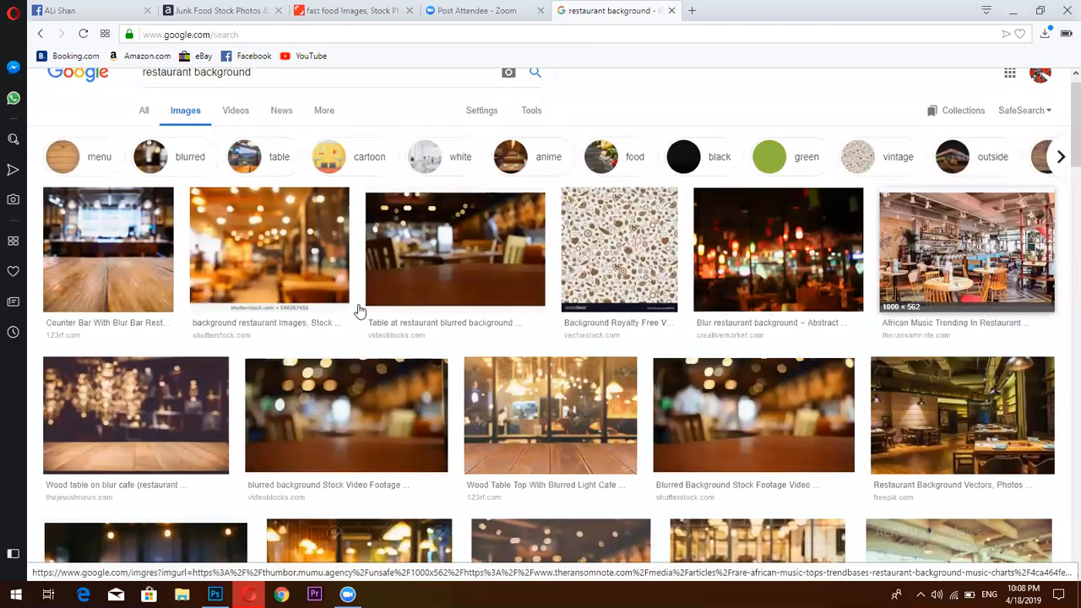
pyautogui.scroll(-3, 377, 270)
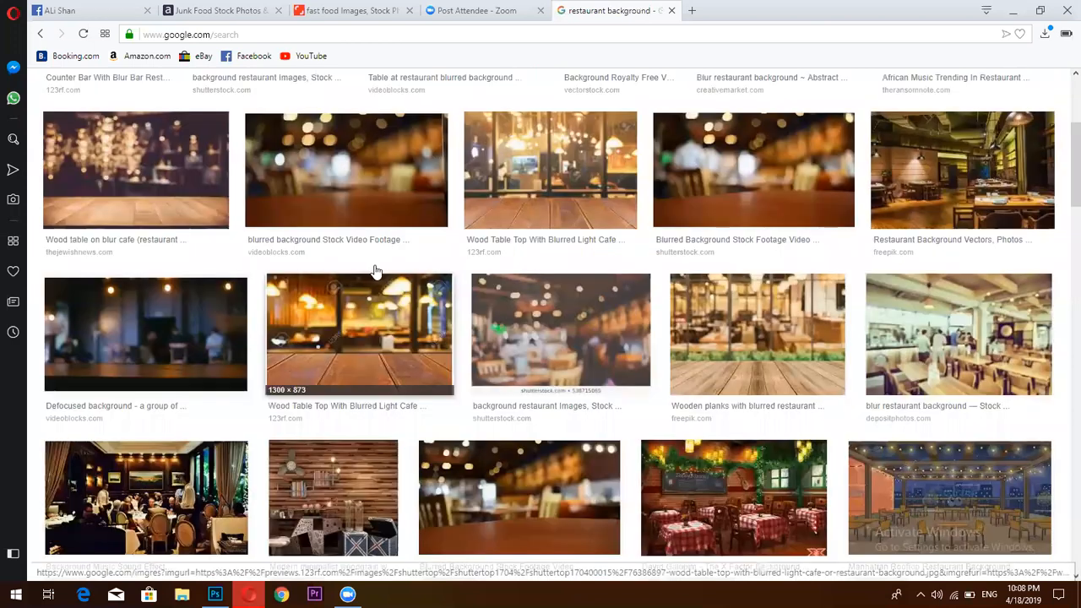
pyautogui.click(375, 271)
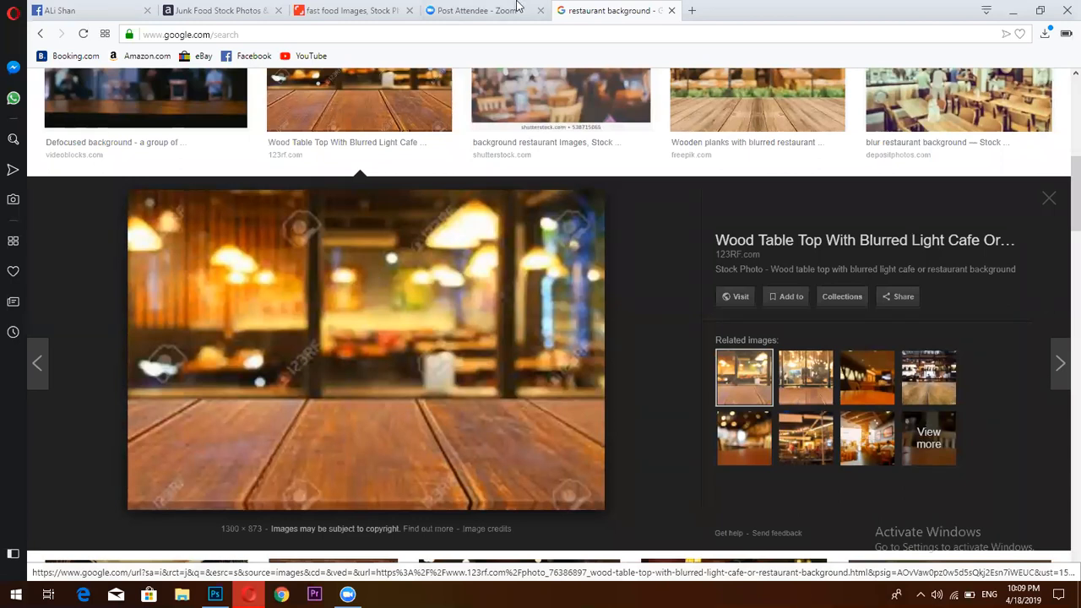
# Load the Shutterstock home page in a new browser tab
pyautogui.click(684, 13)
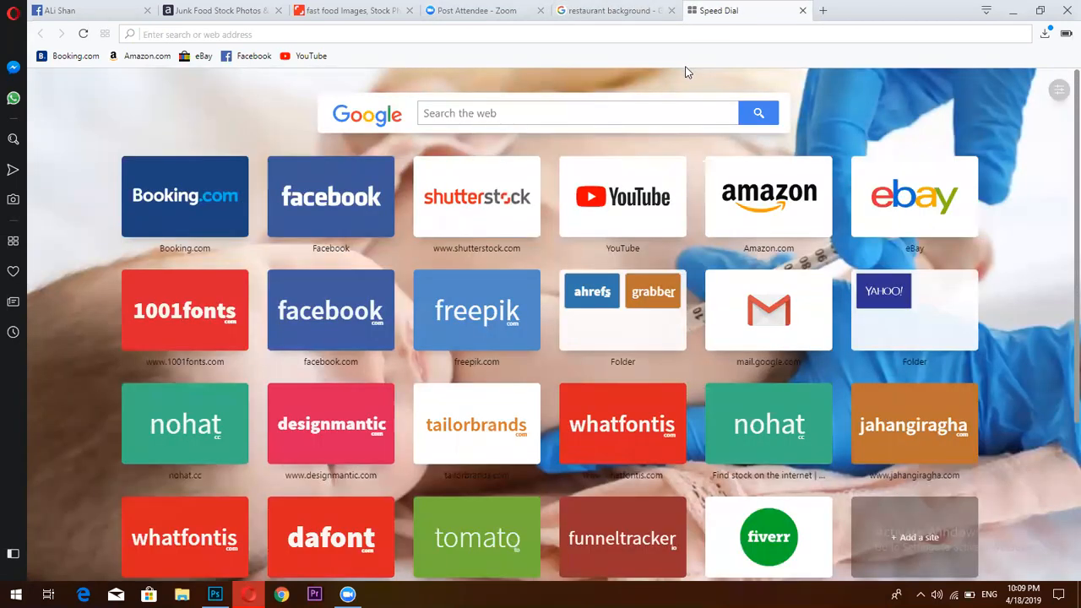
pyautogui.write('shu')
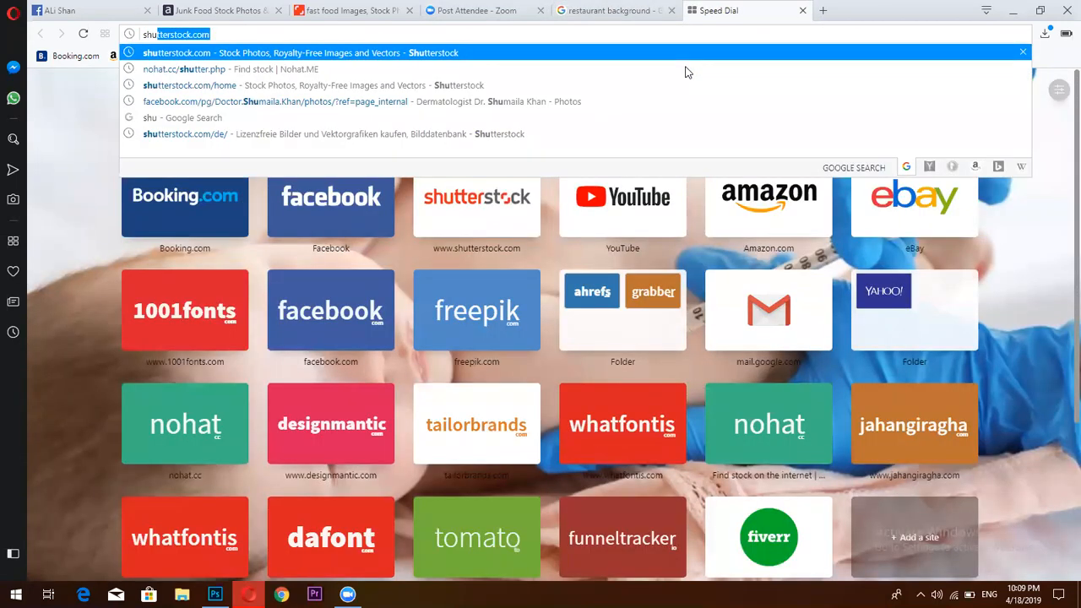
pyautogui.write('tter')
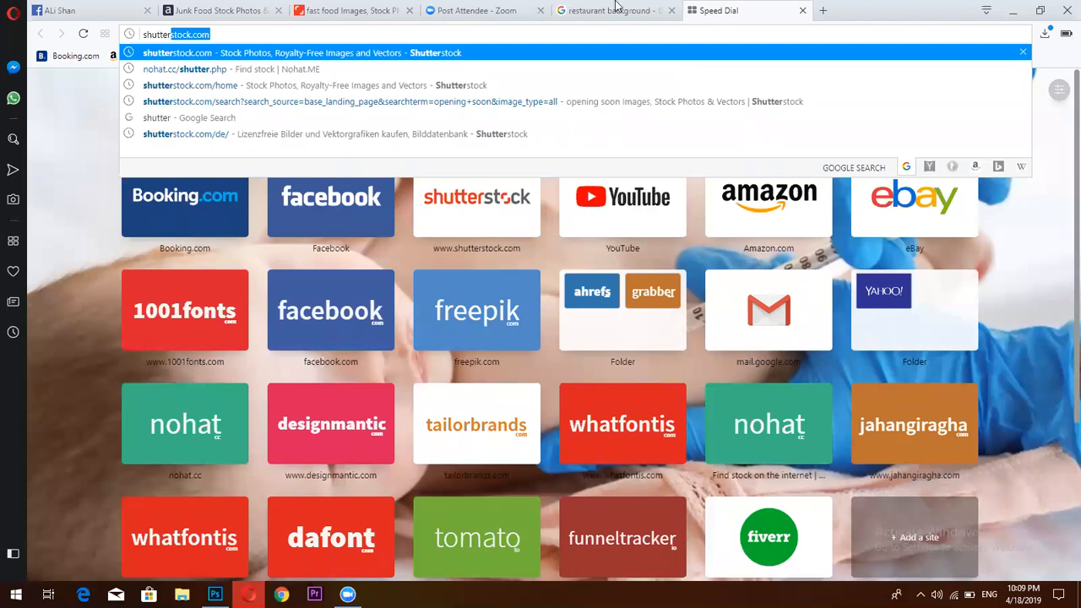
pyautogui.click(522, 86)
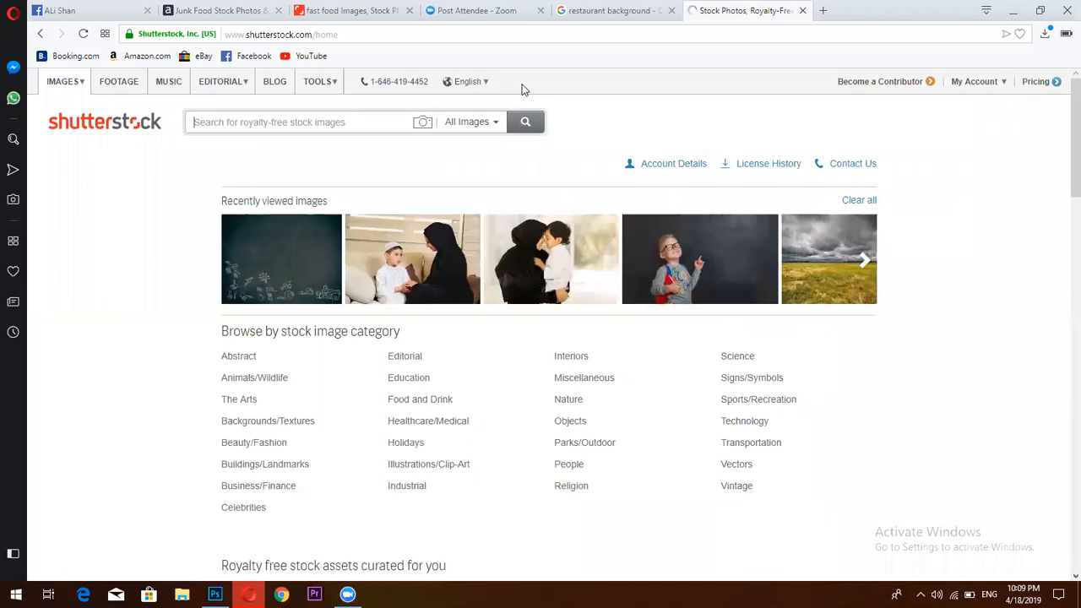
# Search Shutterstock for "fast food" and look through the stock images
pyautogui.click(284, 123)
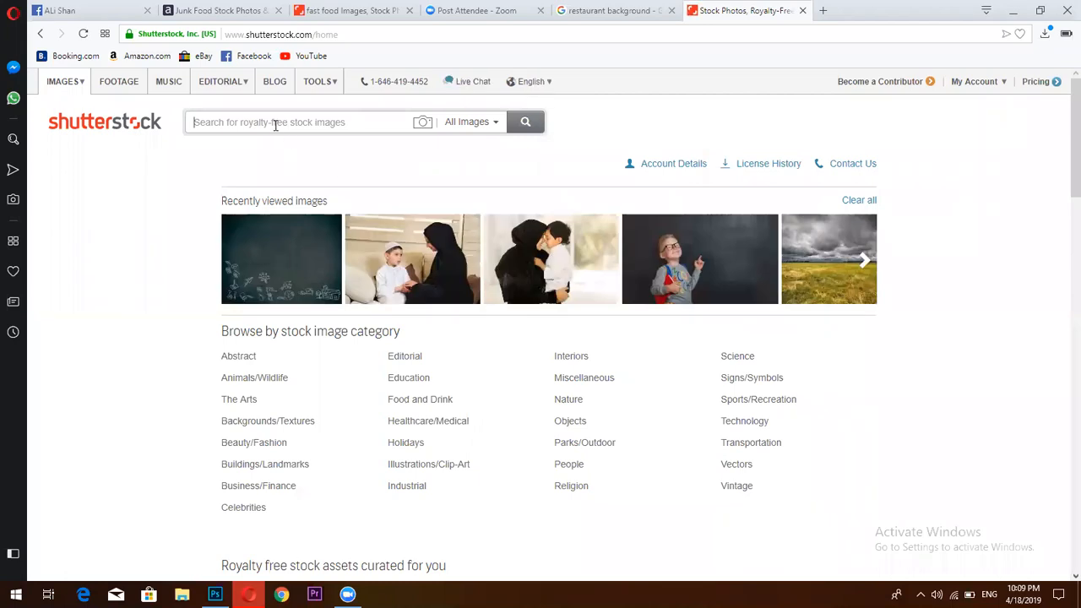
pyautogui.write('fast')
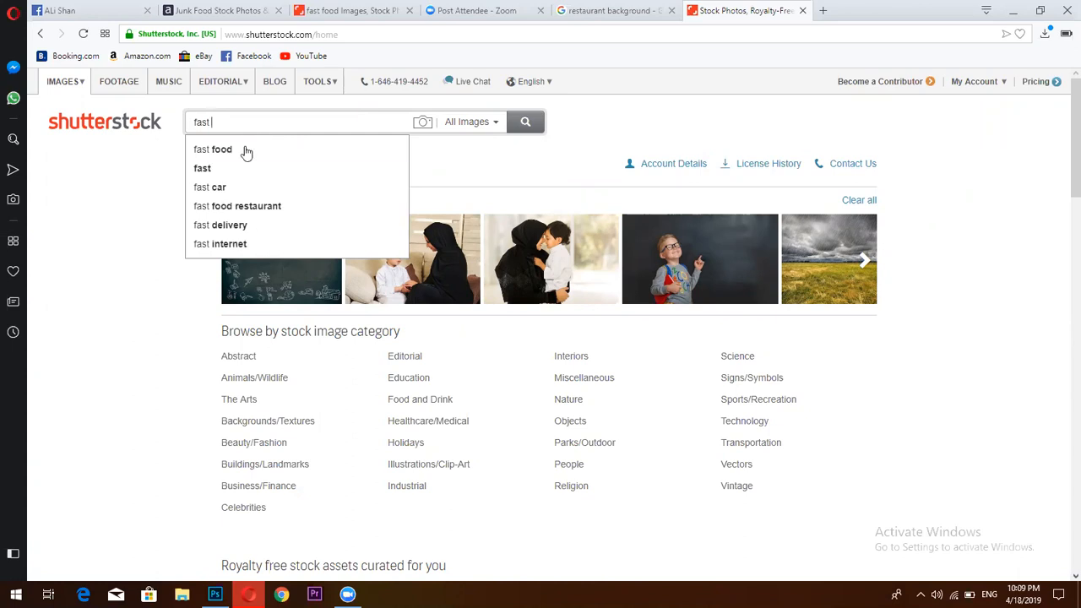
pyautogui.click(245, 149)
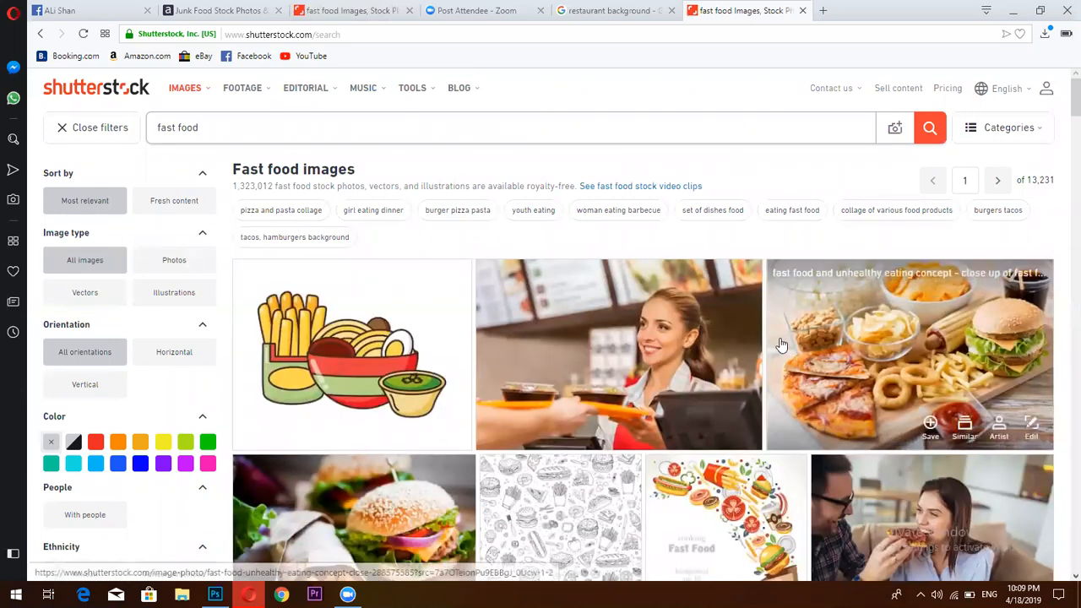
pyautogui.scroll(-3, 781, 344)
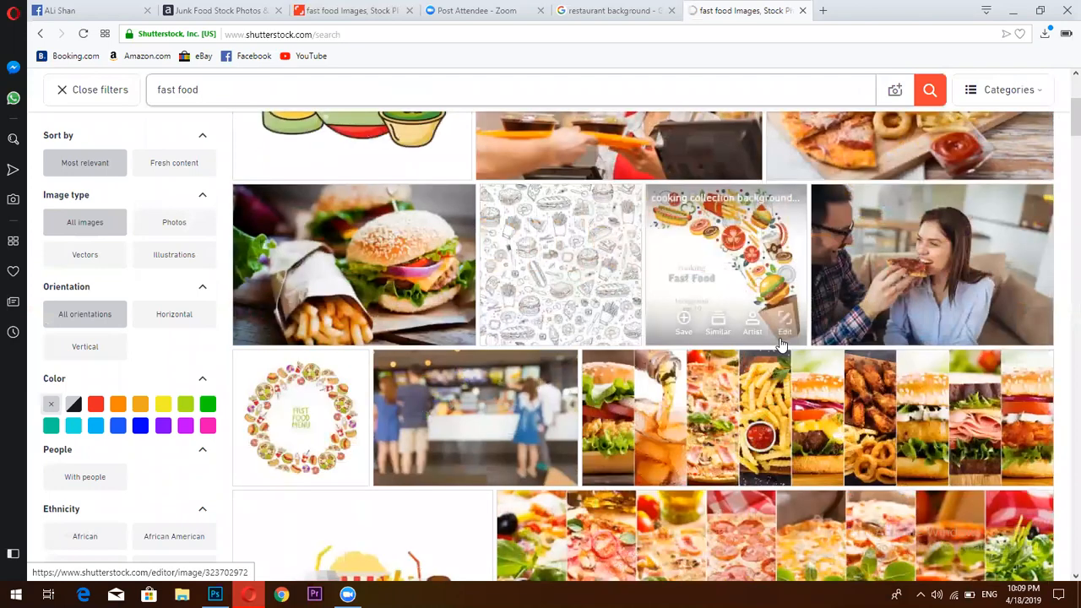
pyautogui.scroll(-2, 781, 344)
pyautogui.scroll(-3, 781, 345)
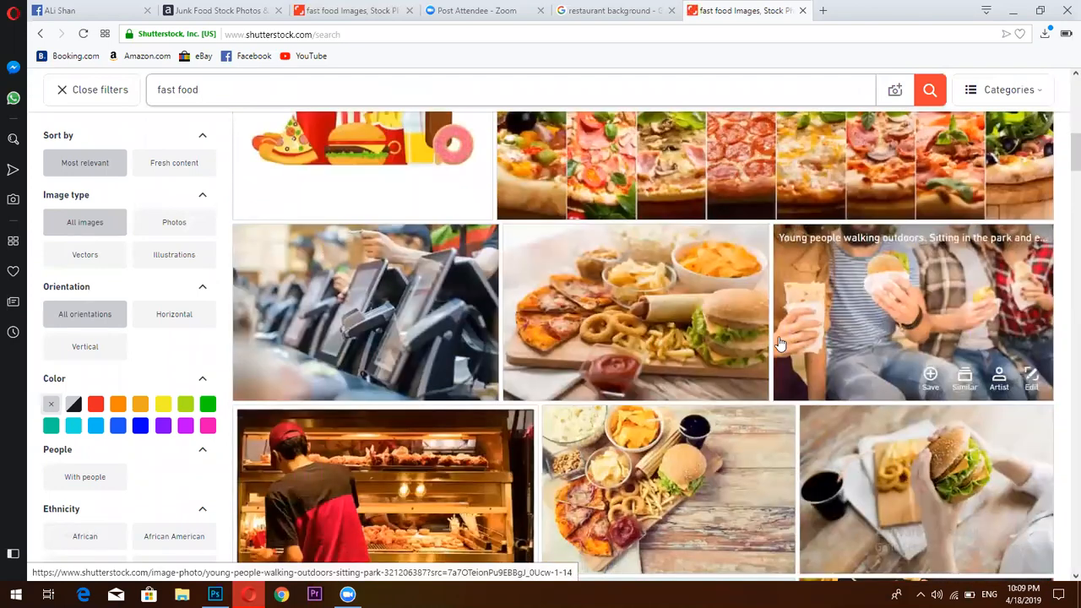
pyautogui.scroll(4, 555, 128)
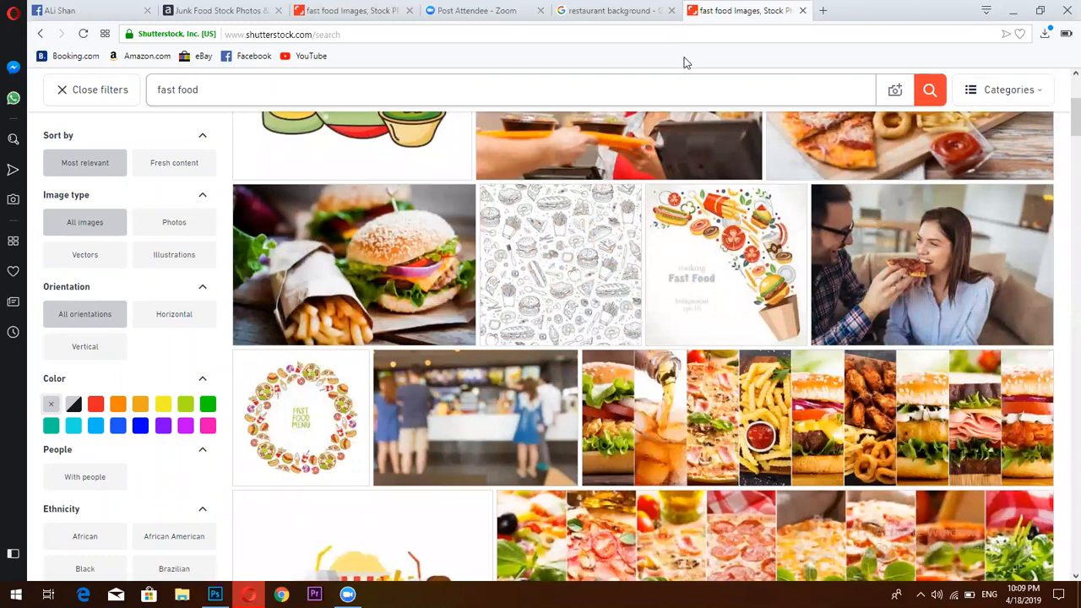
# Reorder the open browser tabs, separate the Zoom Post Attendee page into its own window and minimize that window
pyautogui.moveTo(298, 11); pyautogui.dragTo(614, 8)
pyautogui.moveTo(355, 10); pyautogui.dragTo(535, 65)
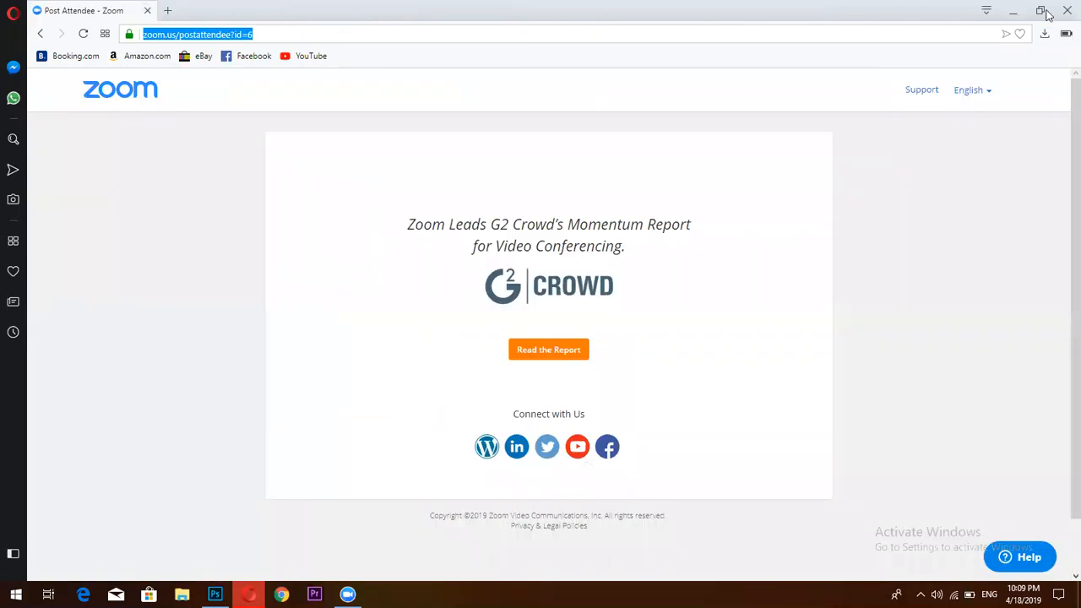
pyautogui.doubleClick(907, 7)
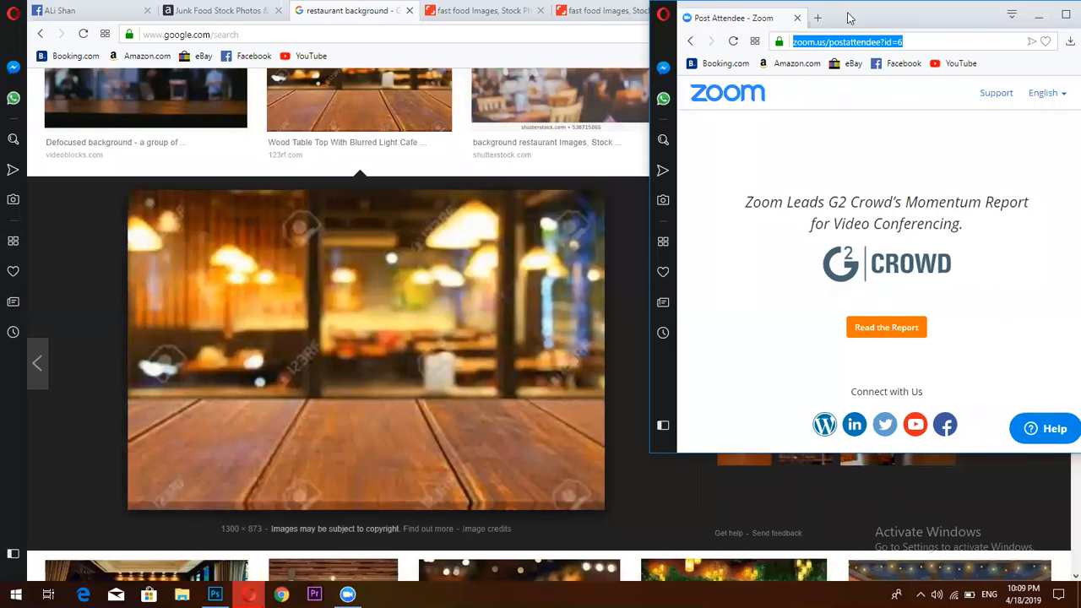
pyautogui.doubleClick(759, 17)
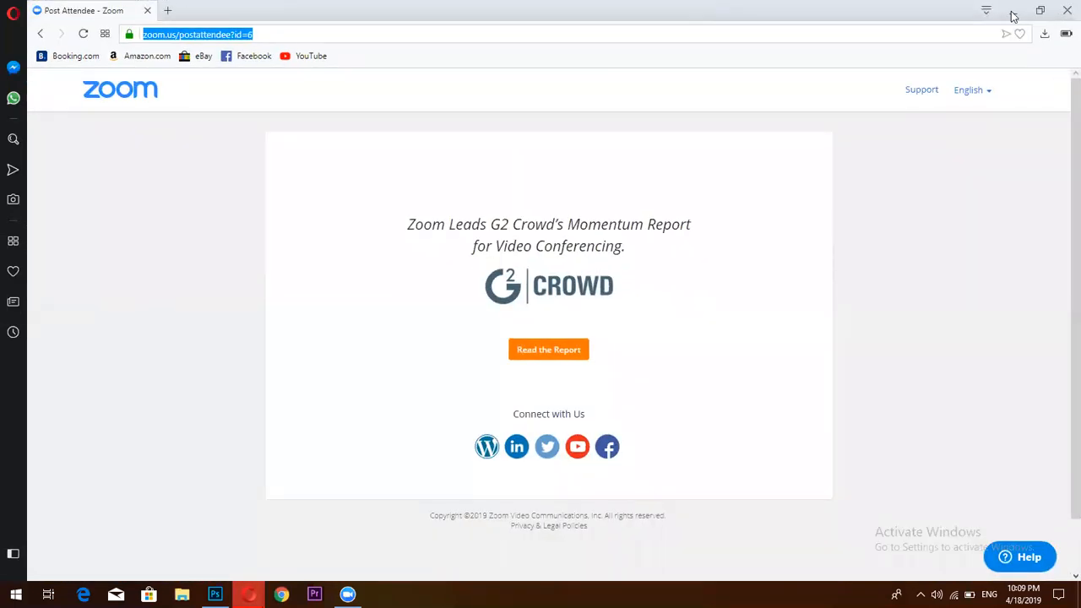
pyautogui.click(1014, 16)
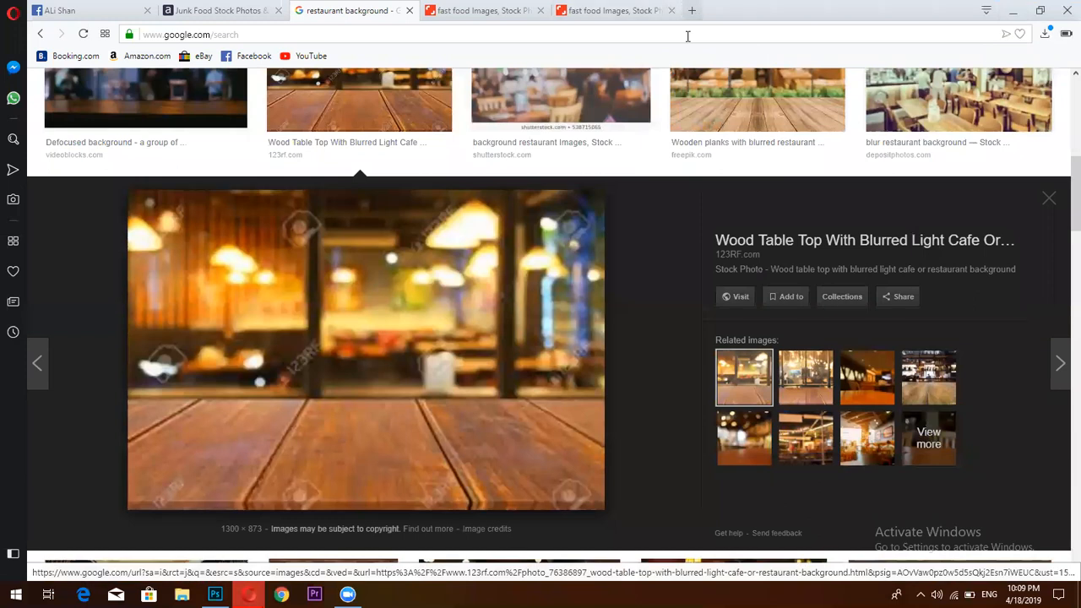
# Load Alamy's junk food stock photo page in a new browser tab
pyautogui.hotkey('ctrl', 't')
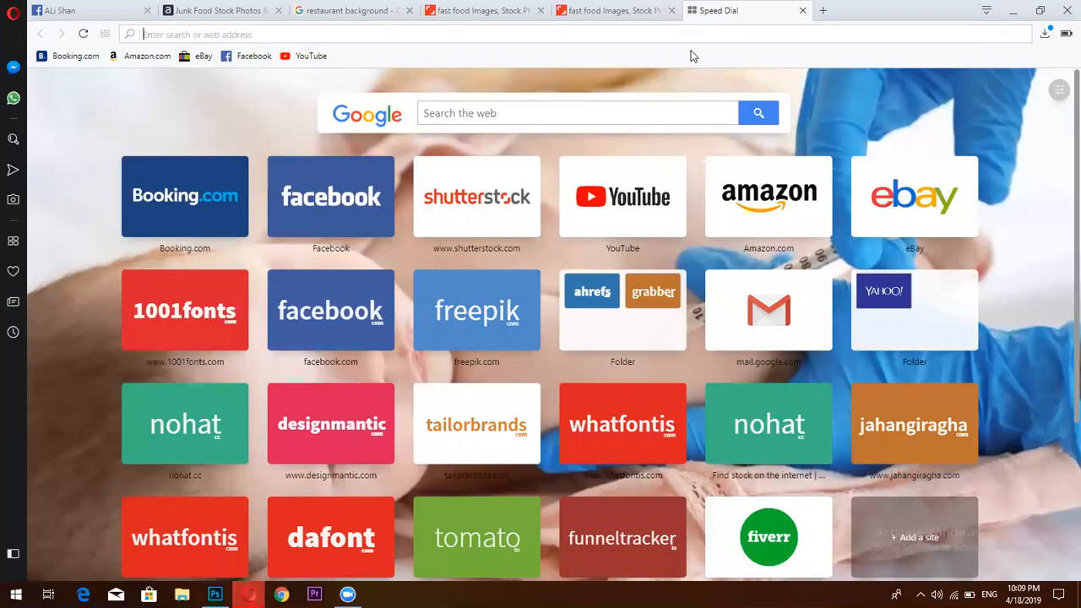
pyautogui.write('alamy')
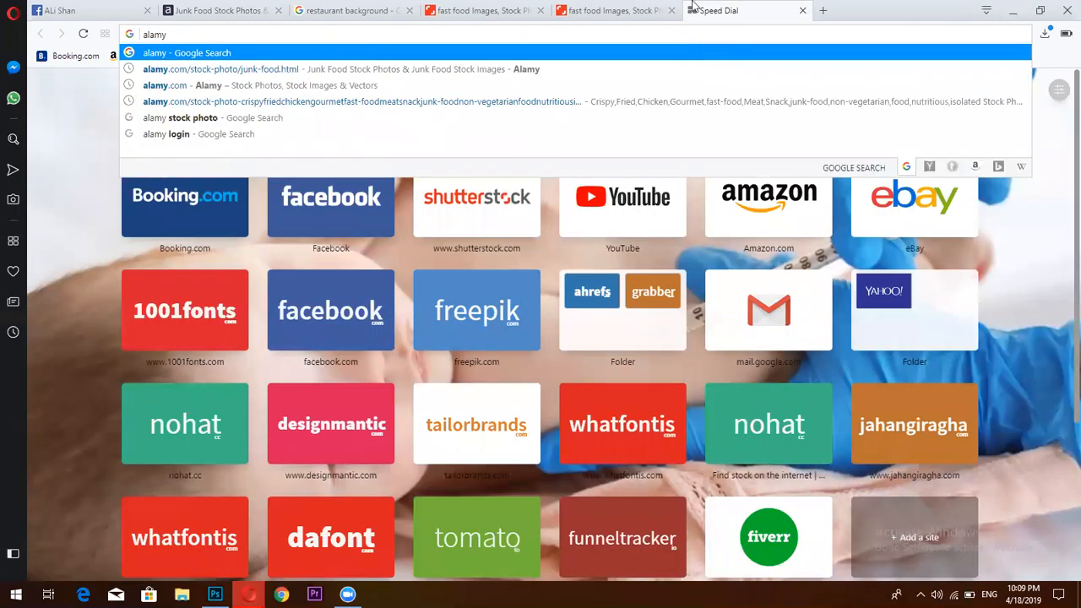
pyautogui.press('Down')
pyautogui.press('Down')
pyautogui.press('Down')
pyautogui.press('Down')
pyautogui.press('Return')
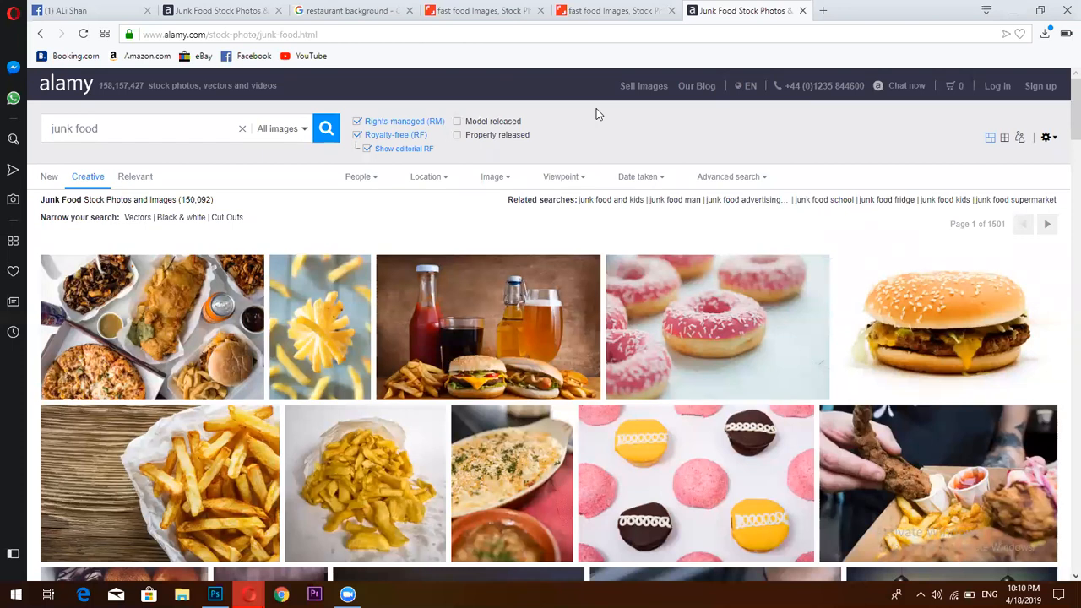
# Browse Alamy's junk food photos and view the crispy fried chicken photo's page in a separate tab
pyautogui.scroll(-1, 855, 288)
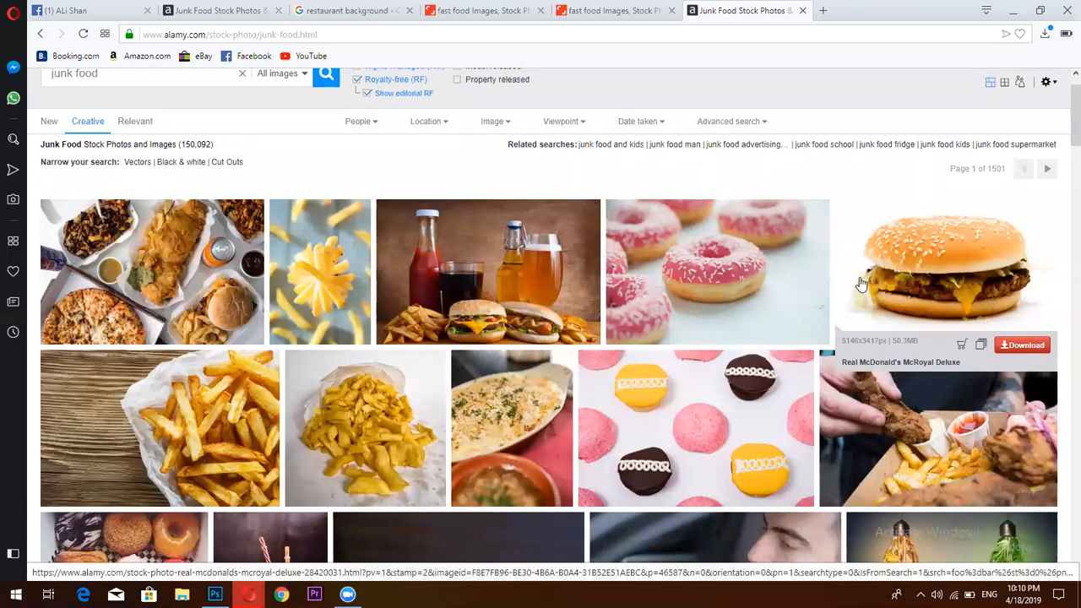
pyautogui.scroll(-3, 854, 293)
pyautogui.scroll(-1, 722, 342)
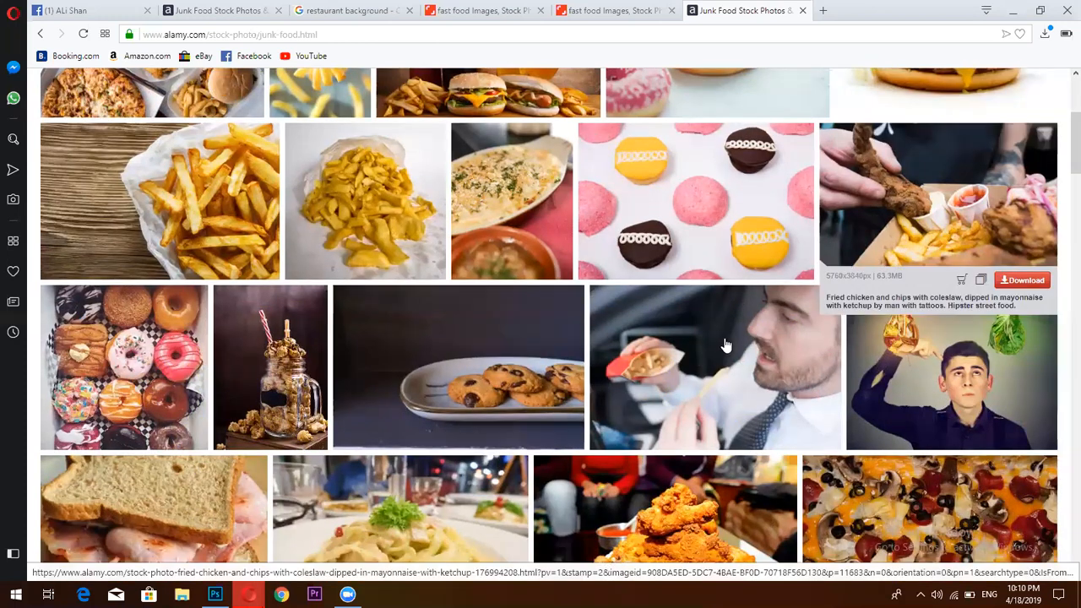
pyautogui.scroll(-3, 724, 339)
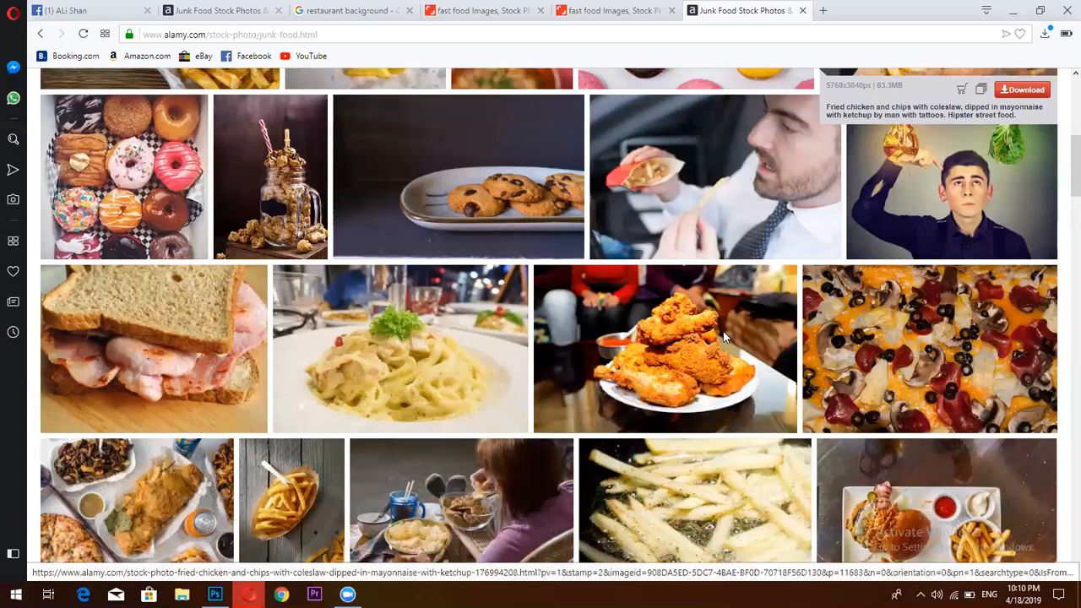
pyautogui.rightClick(723, 331)
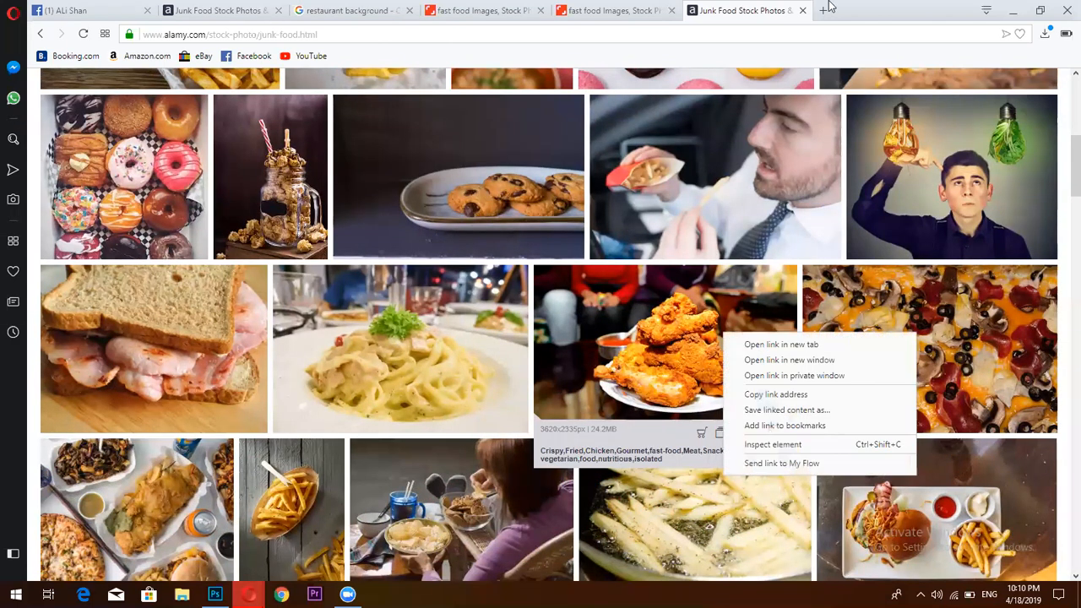
pyautogui.click(781, 344)
pyautogui.click(831, 9)
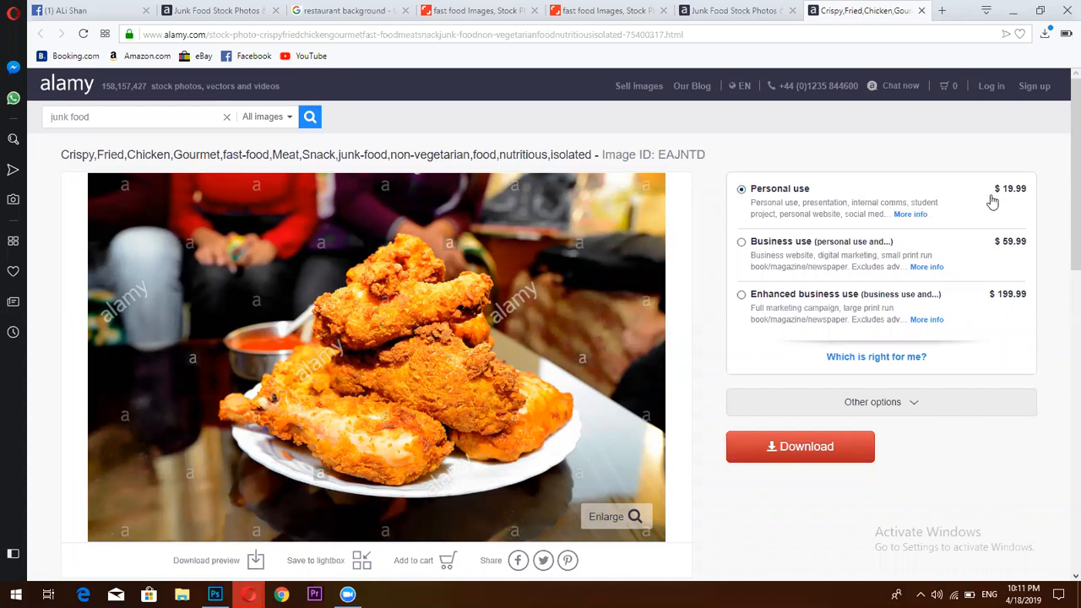
# Search the web for "drl into pkr" in a new tab and open the cryps.info USD to PKR converter
pyautogui.click(942, 10)
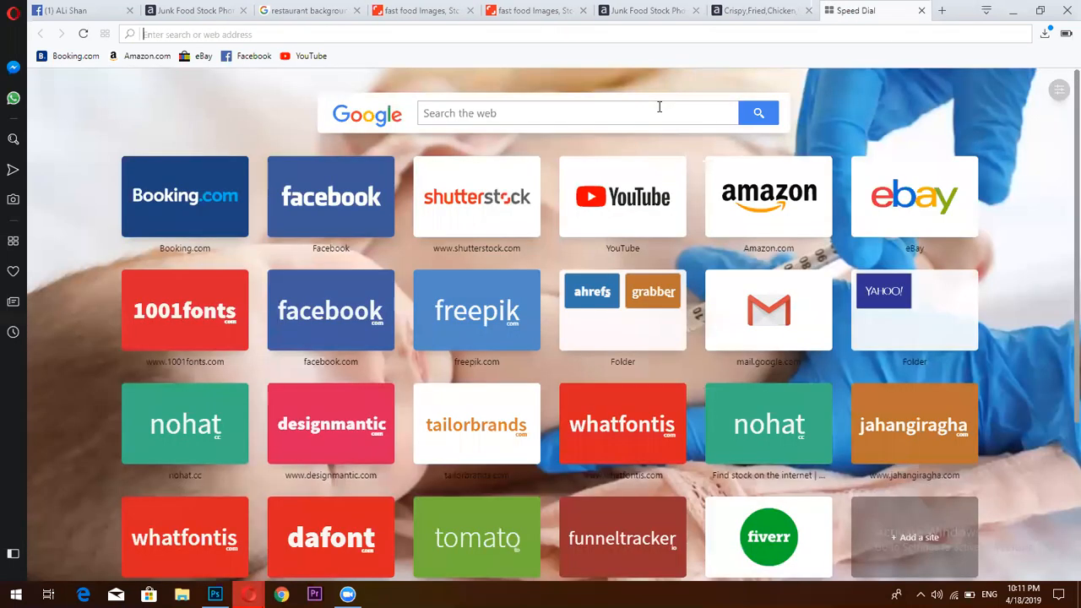
pyautogui.click(660, 108)
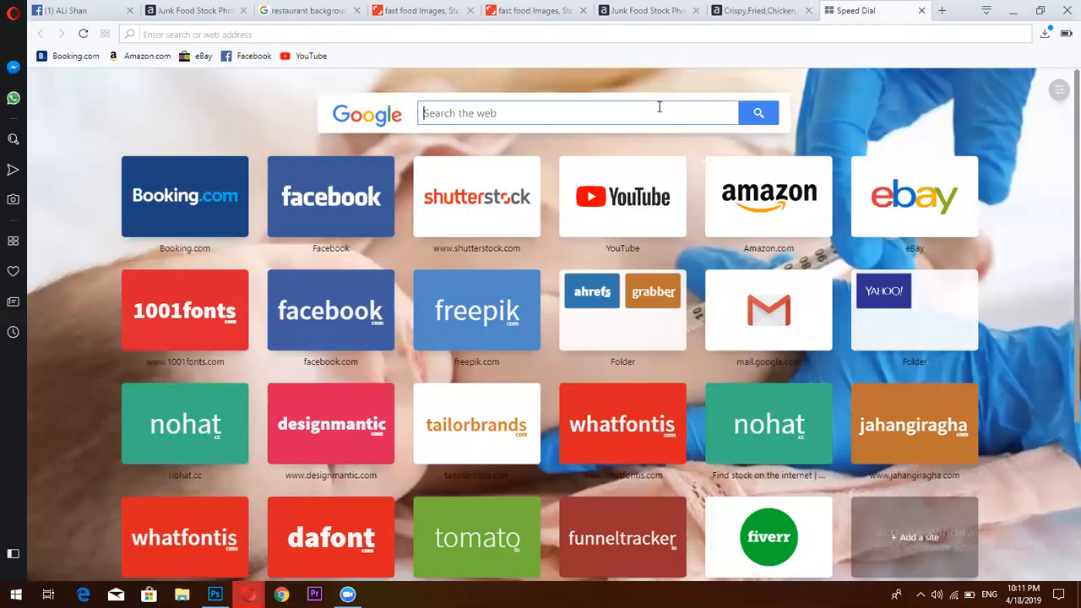
pyautogui.write('drl ')
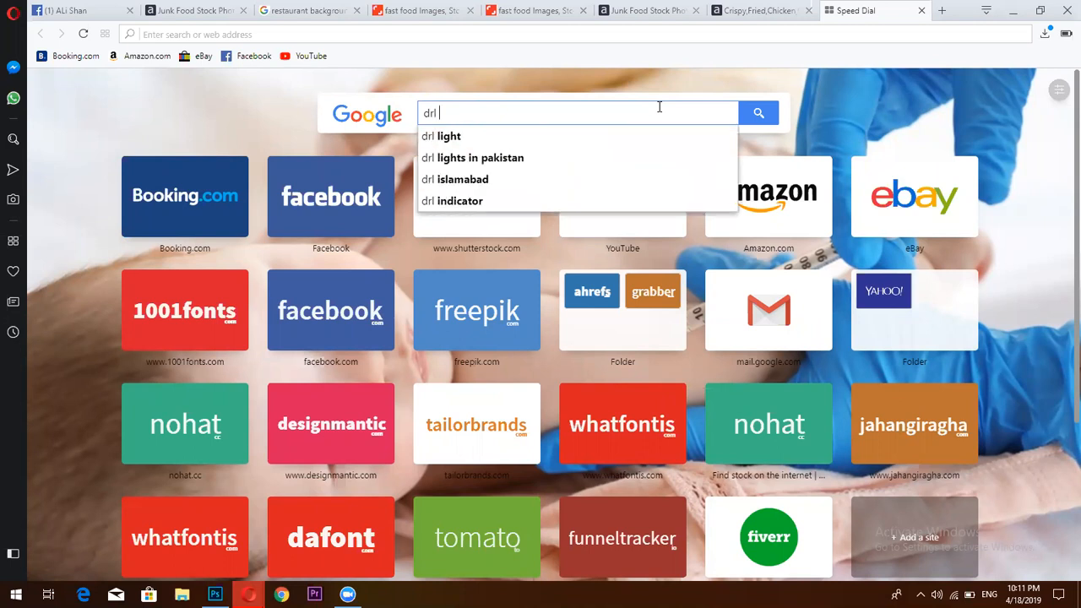
pyautogui.write('int')
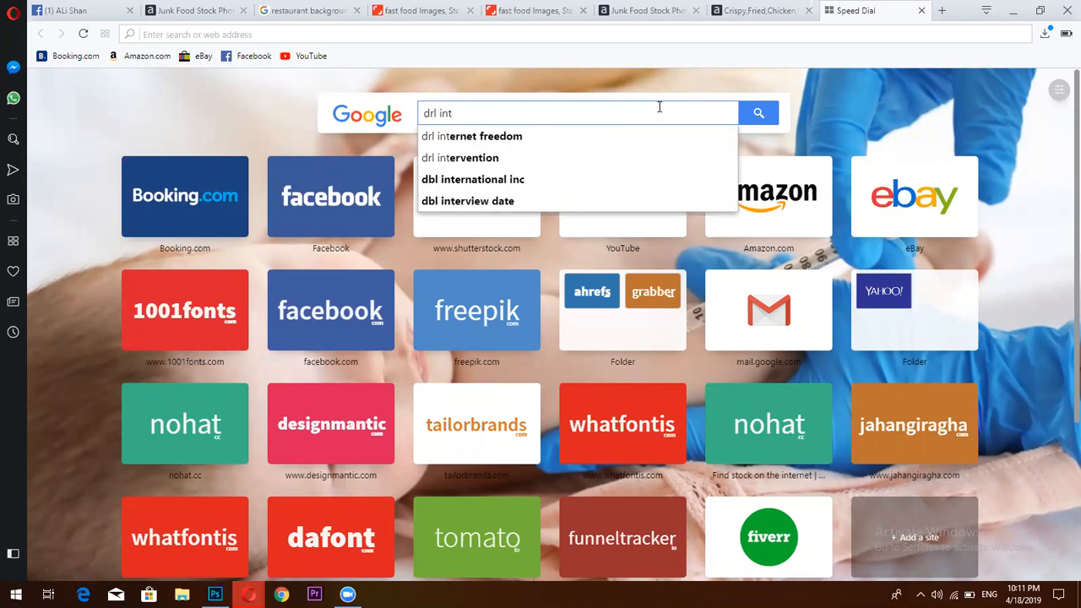
pyautogui.write('o pkr')
pyautogui.press('Return')
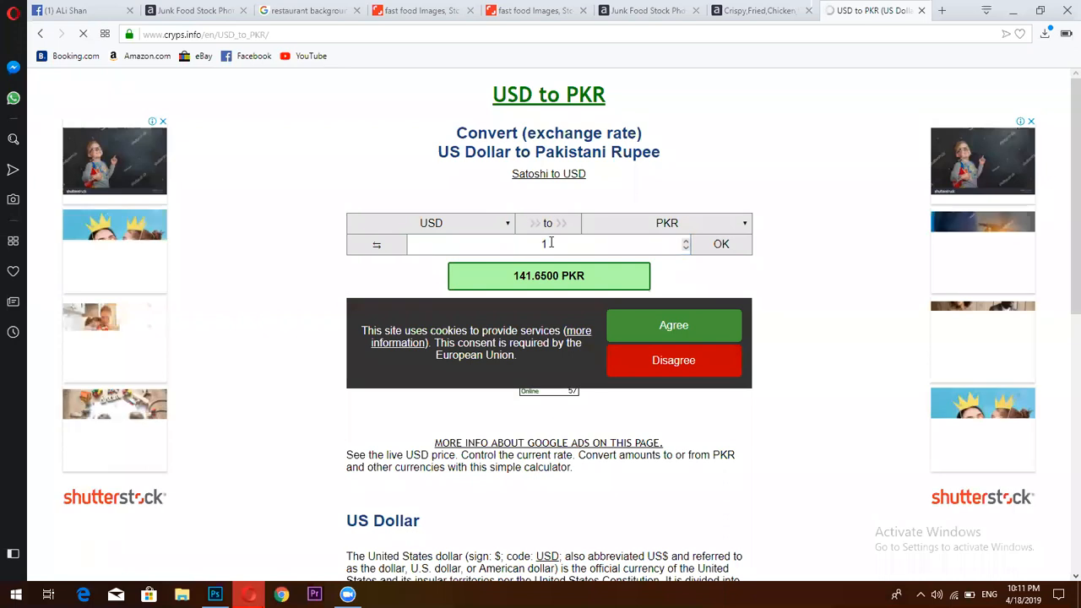
# Convert 20 US dollars to Pakistani rupees
pyautogui.moveTo(550, 242); pyautogui.dragTo(434, 218)
pyautogui.write('20')
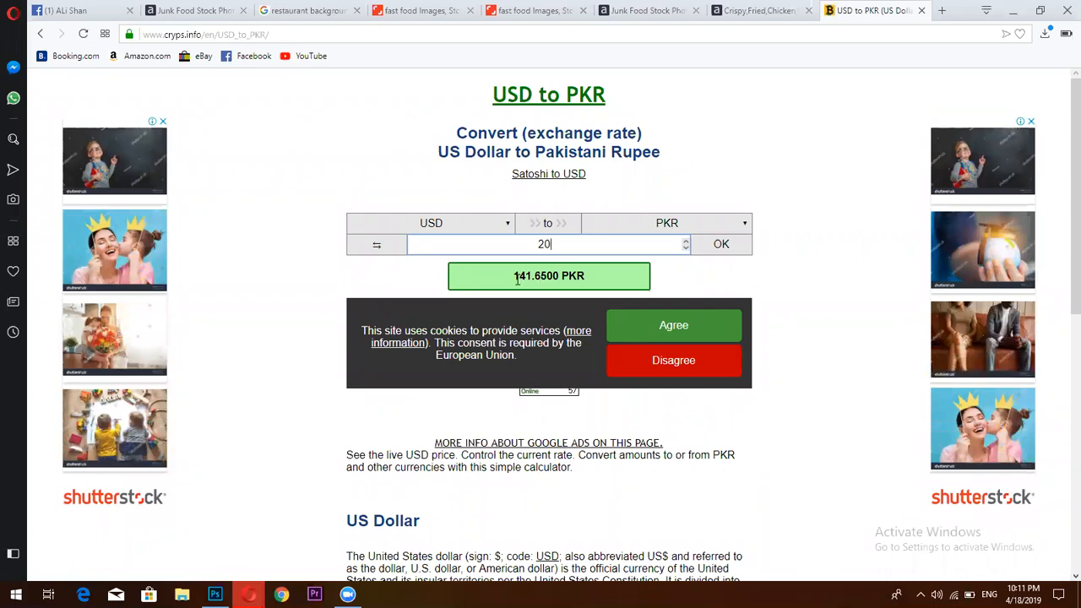
pyautogui.click(720, 247)
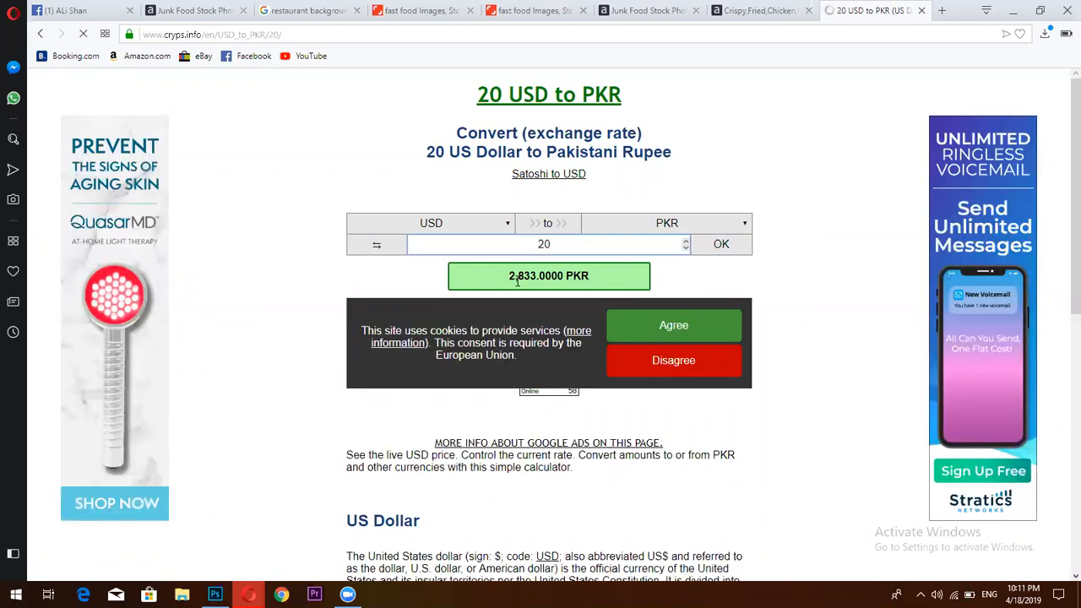
# Download the preview of Alamy's crispy fried chicken photo, open EAJNTD.jpg in Photoshop and collapse the Character panel
pyautogui.click(765, 9)
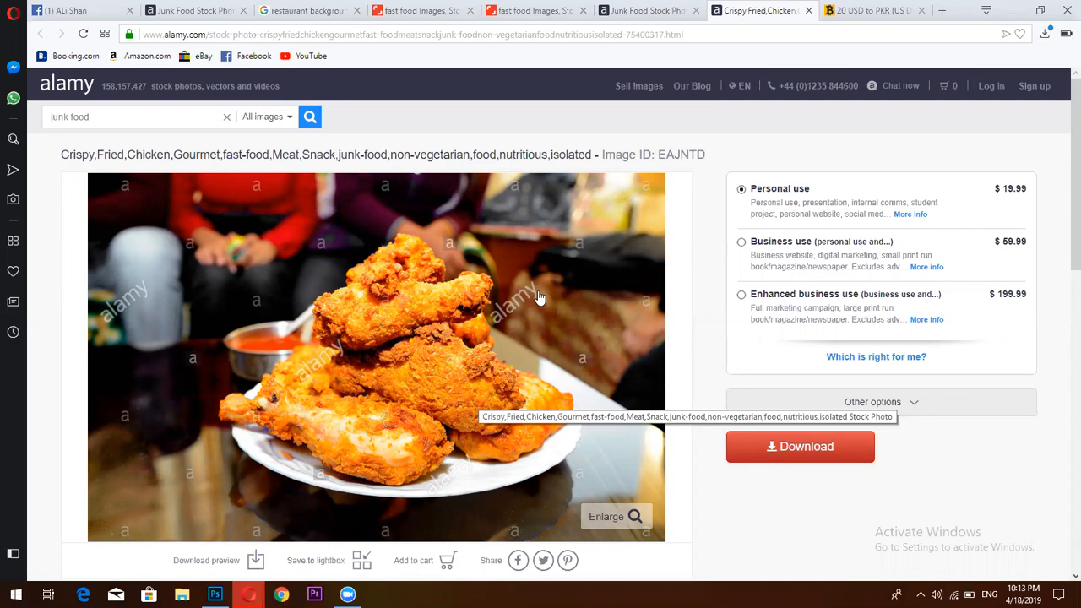
pyautogui.scroll(-1, 557, 338)
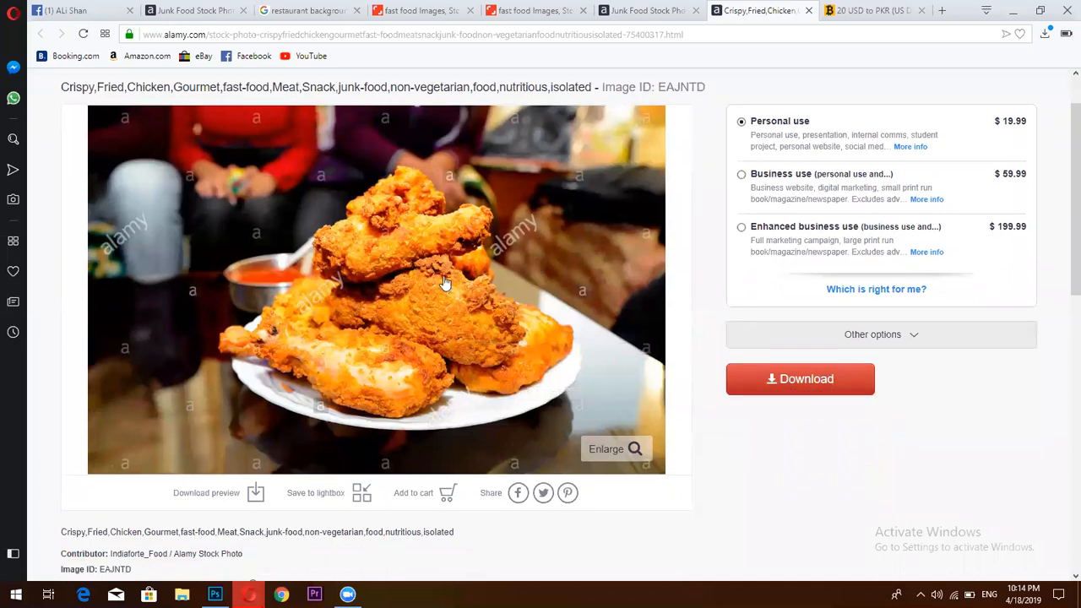
pyautogui.click(206, 496)
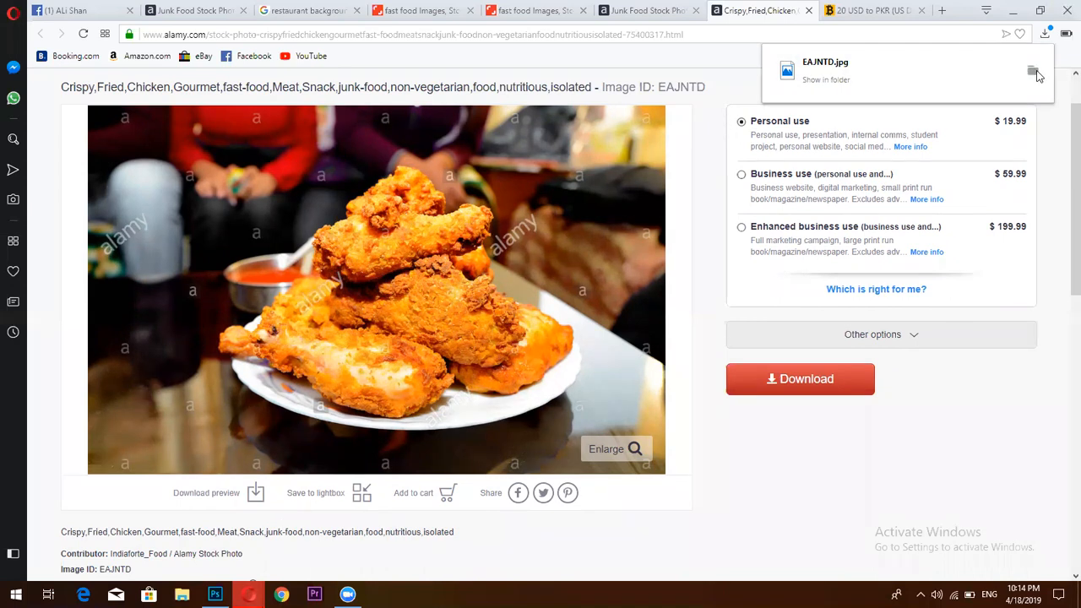
pyautogui.click(1036, 75)
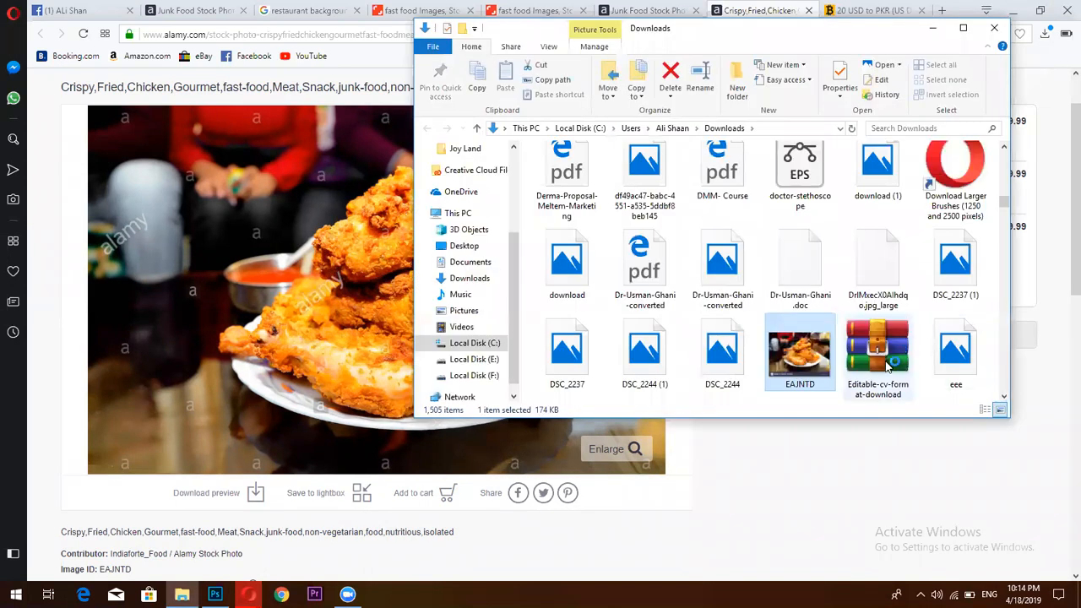
pyautogui.moveTo(812, 363); pyautogui.dragTo(266, 129)
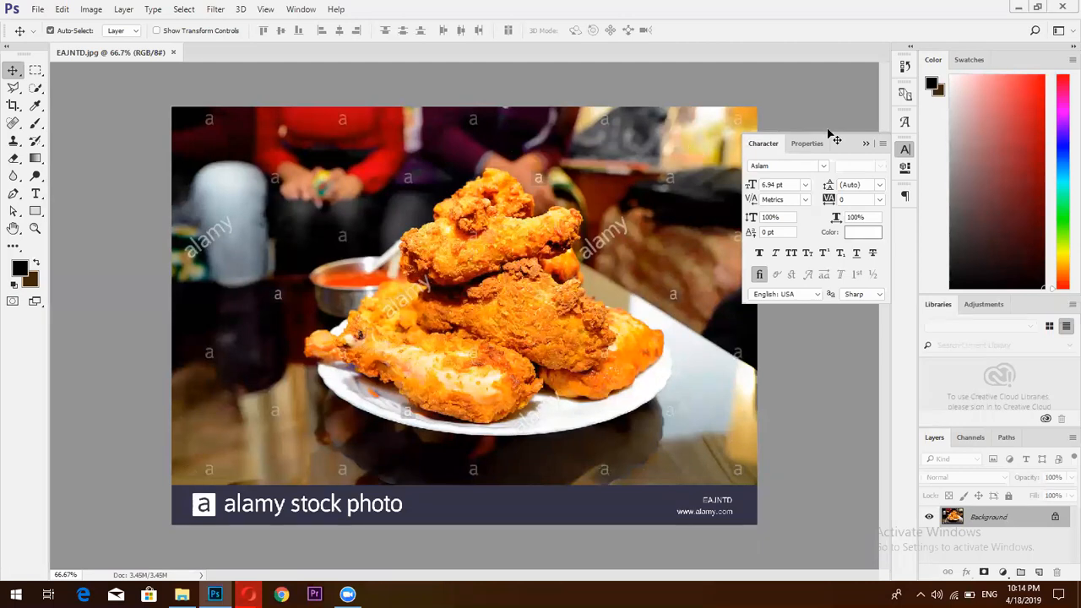
pyautogui.click(867, 143)
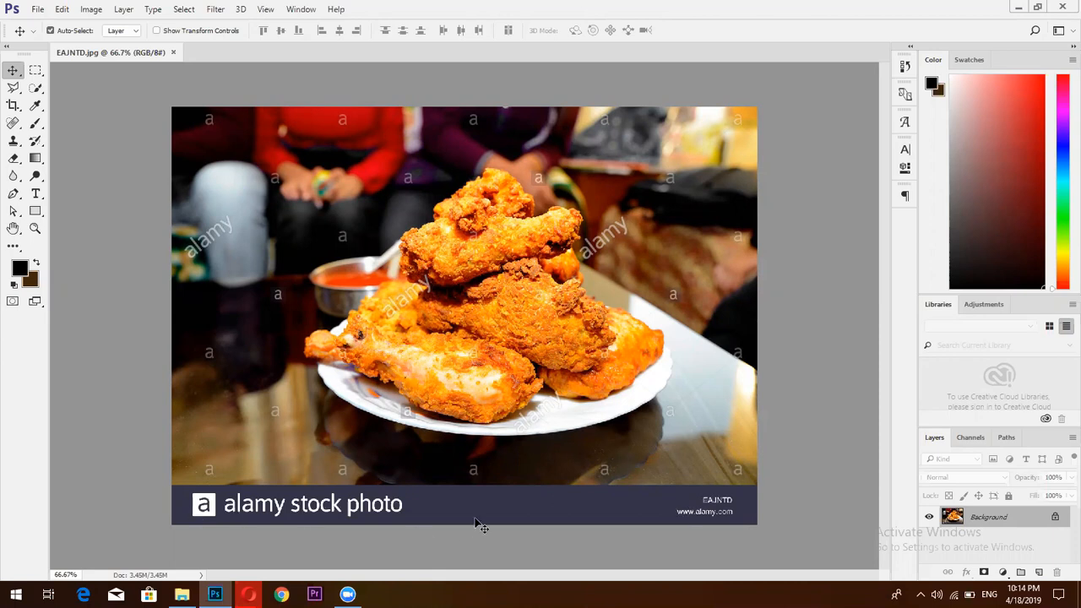
# Crop the "alamy stock photo" banner off the lower edge of the image
pyautogui.click(15, 107)
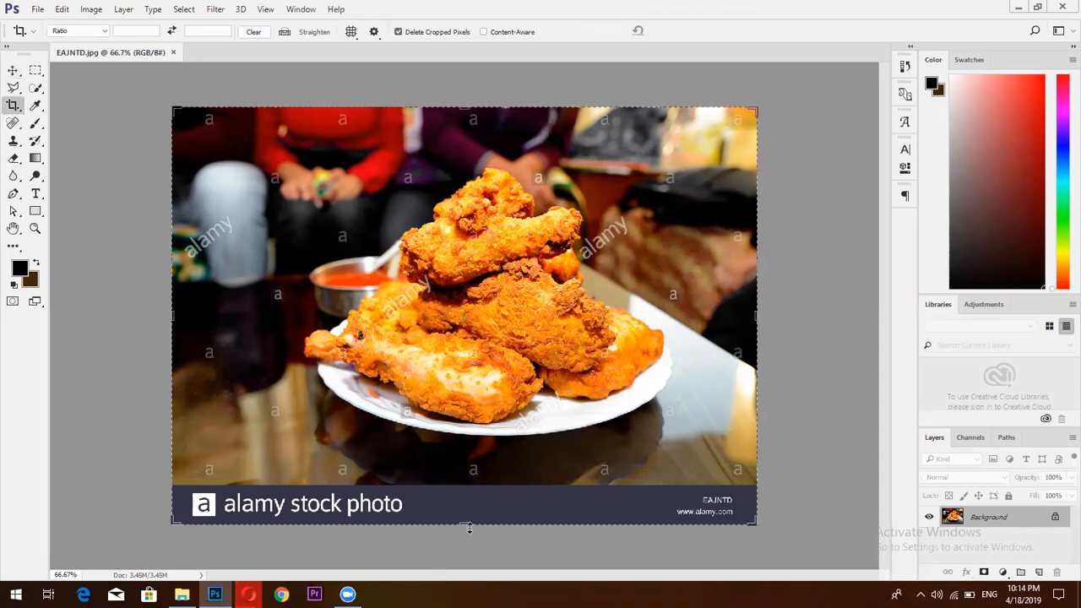
pyautogui.moveTo(466, 520)
pyautogui.mouseDown()
pyautogui.moveTo(478, 515)
pyautogui.moveTo(472, 503)
pyautogui.mouseUp()
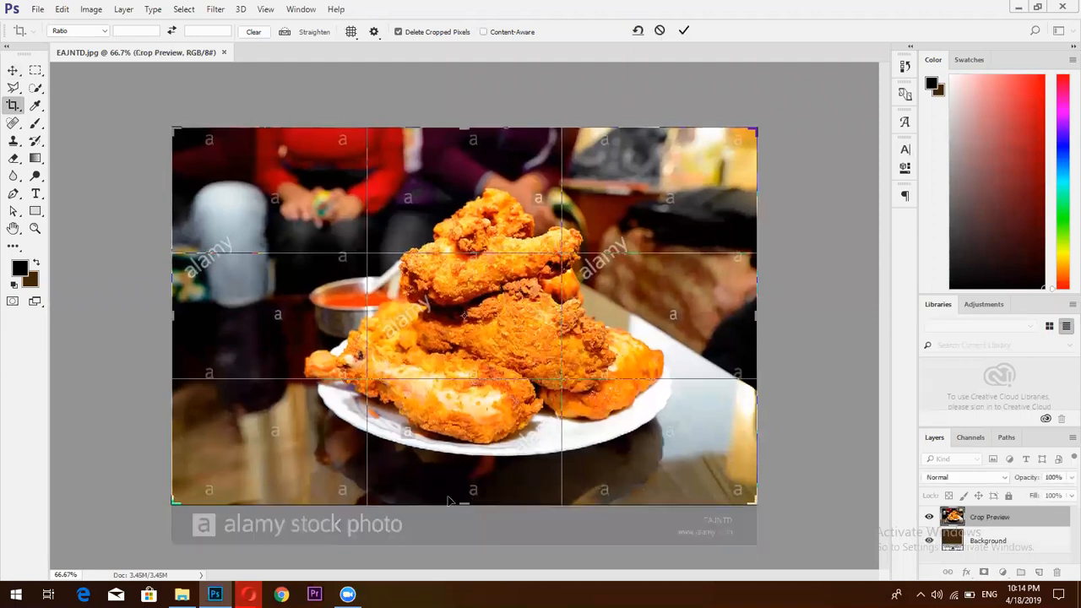
pyautogui.press('Return')
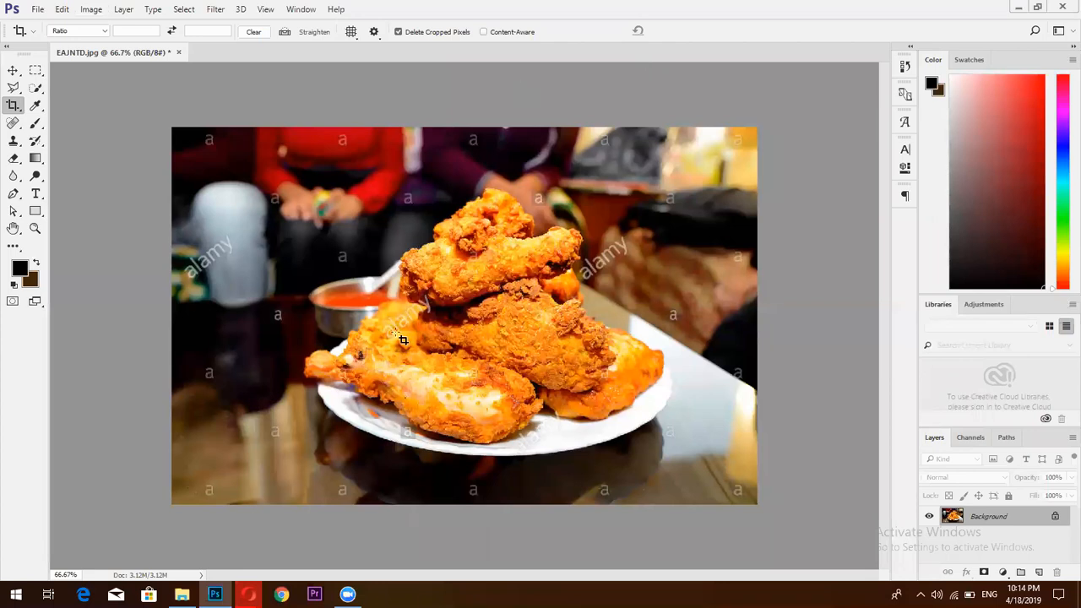
pyautogui.press('v')
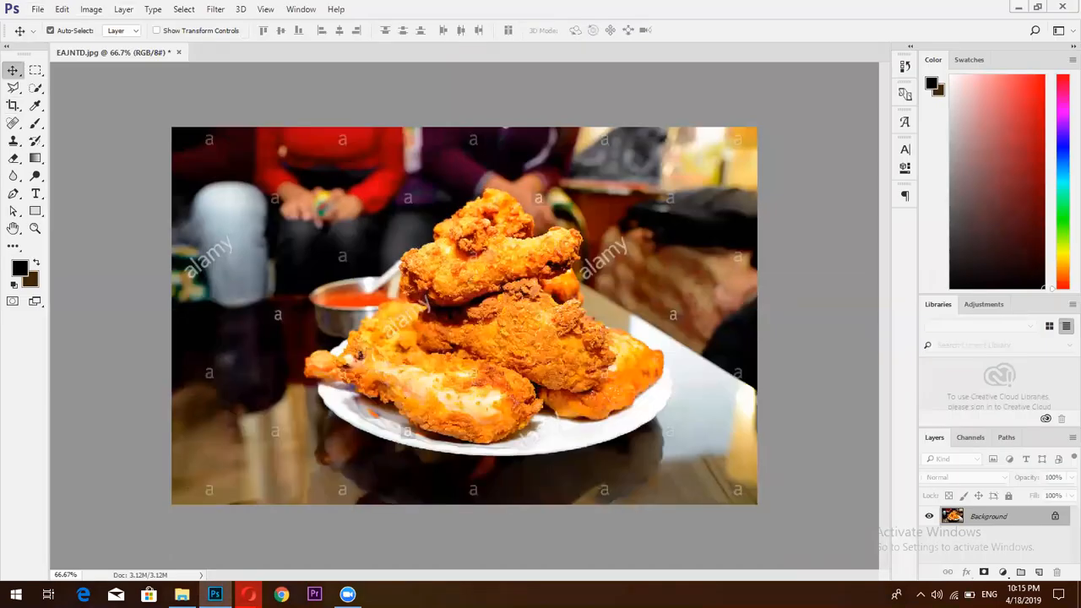
# Enlarge the image to 300 percent using Preserve Details (enlargement) resampling with 100% noise reduction
pyautogui.click(123, 9)
pyautogui.moveTo(91, 9)
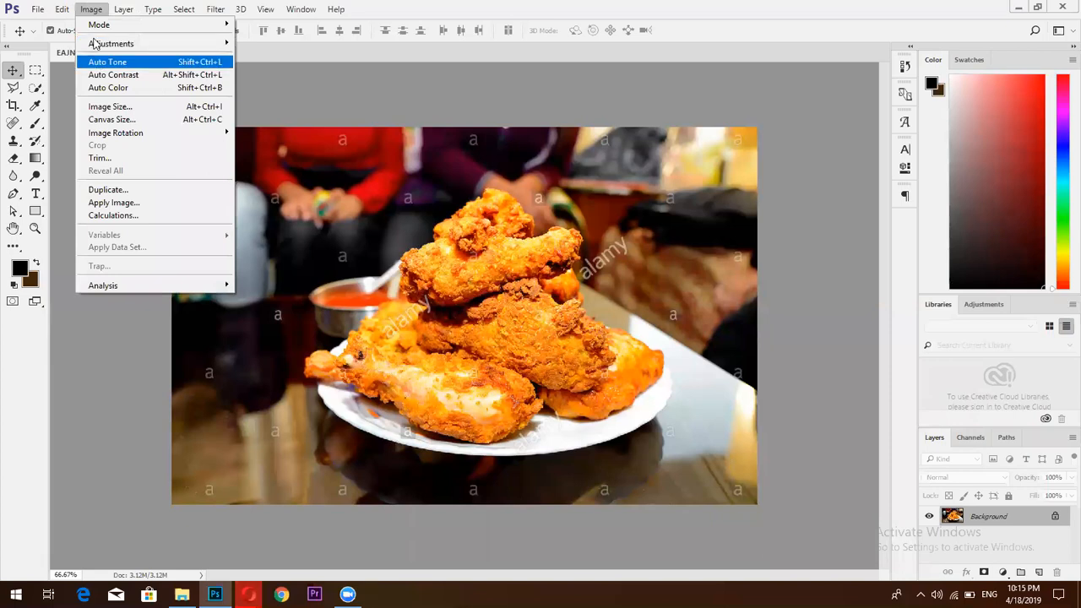
pyautogui.click(110, 107)
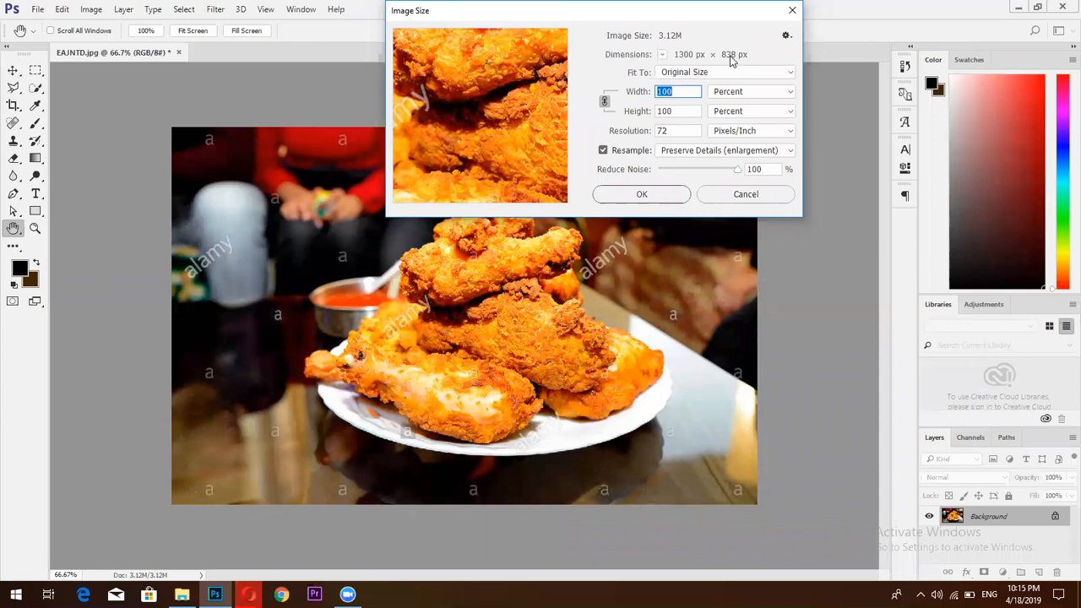
pyautogui.click(663, 91)
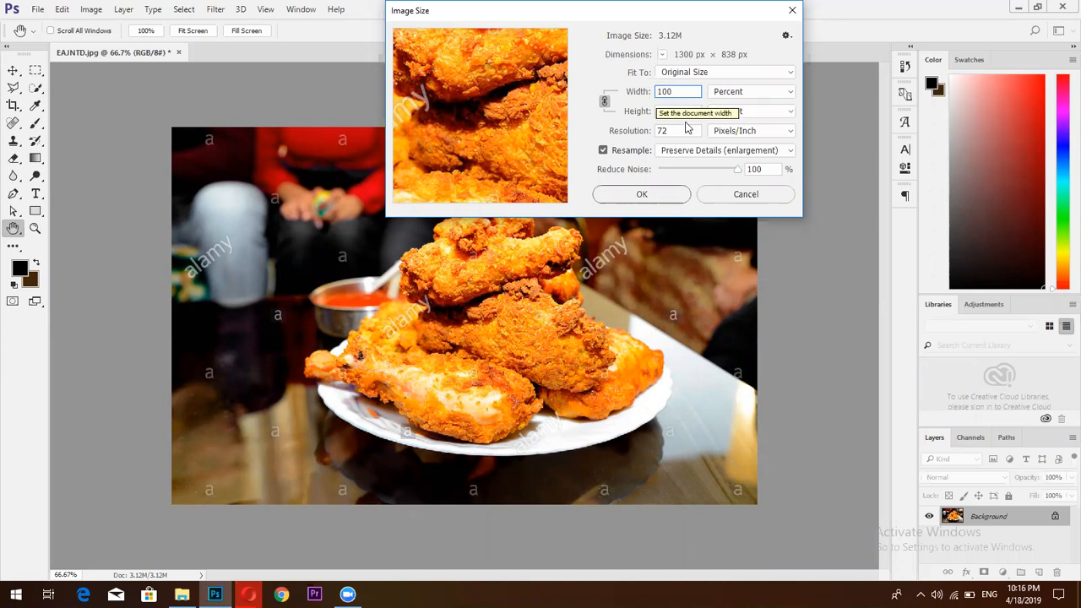
pyautogui.write('300')
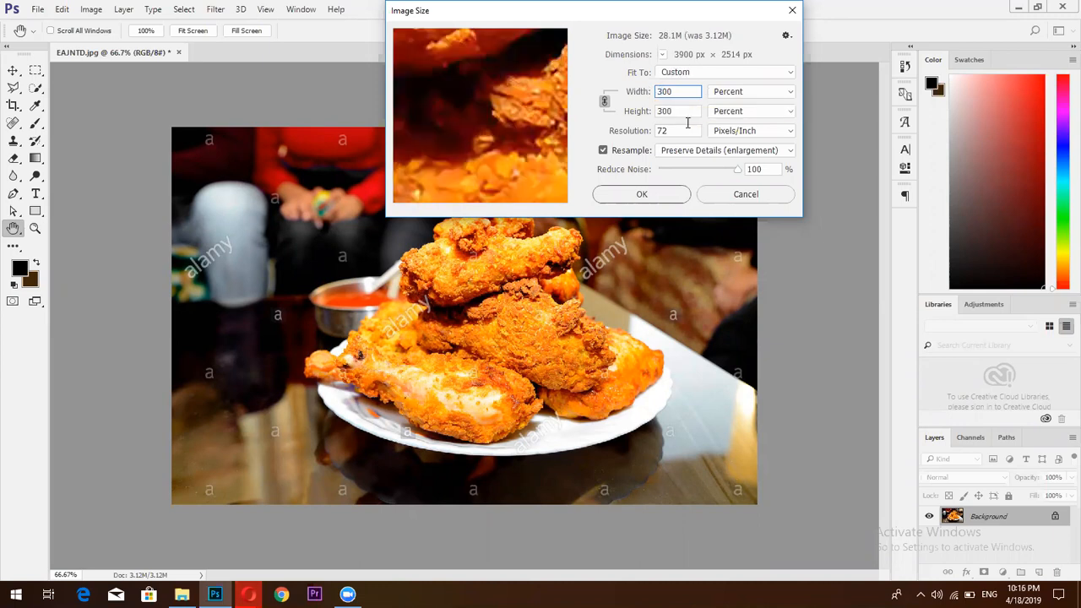
pyautogui.click(726, 150)
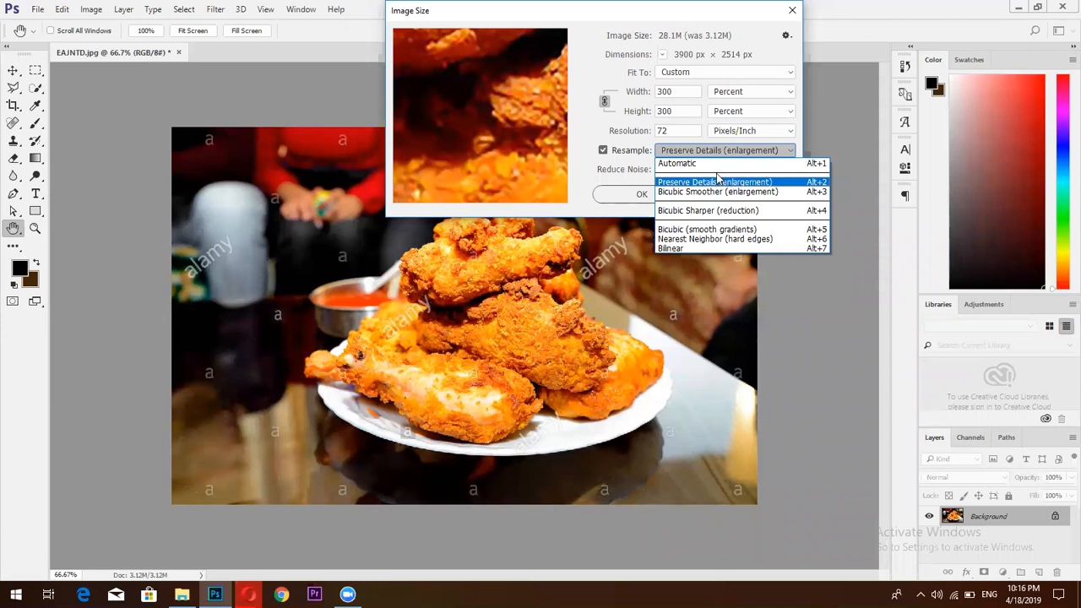
pyautogui.click(726, 182)
pyautogui.moveTo(656, 169); pyautogui.dragTo(735, 169)
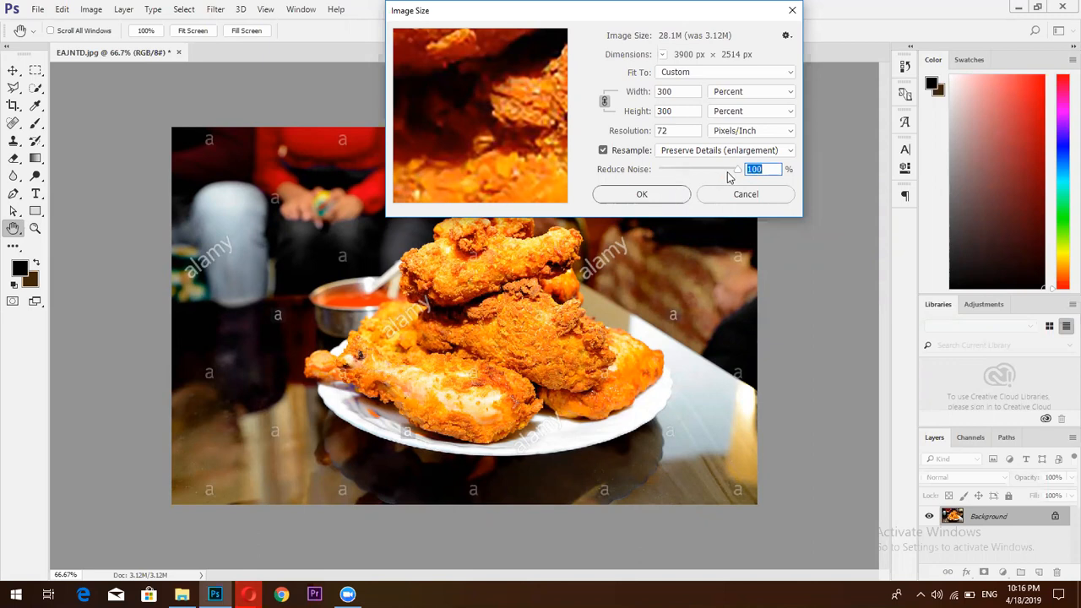
pyautogui.click(667, 194)
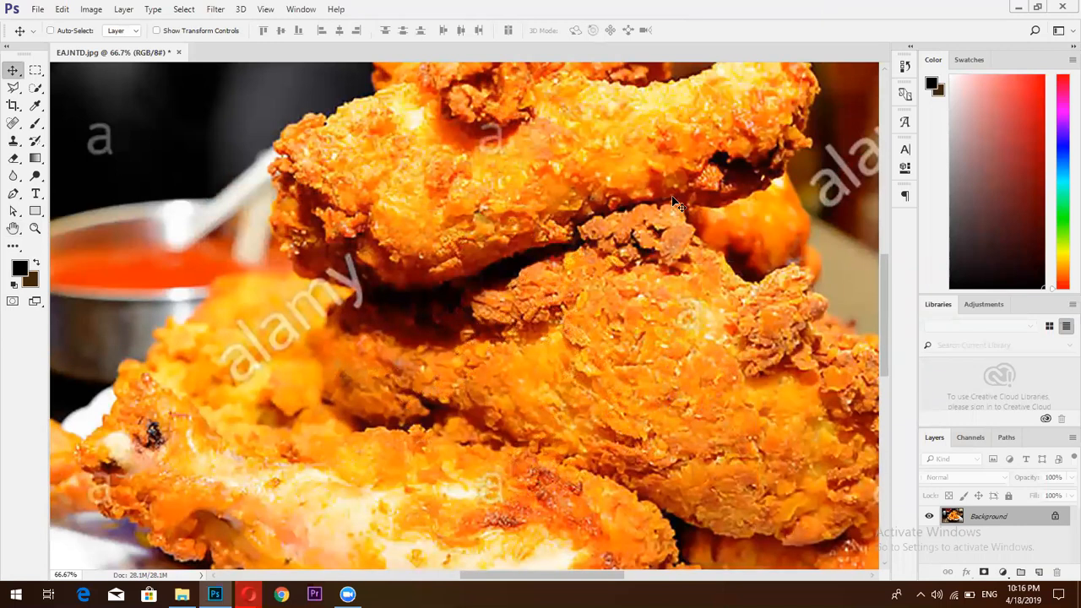
pyautogui.hotkey('ctrl', '0')
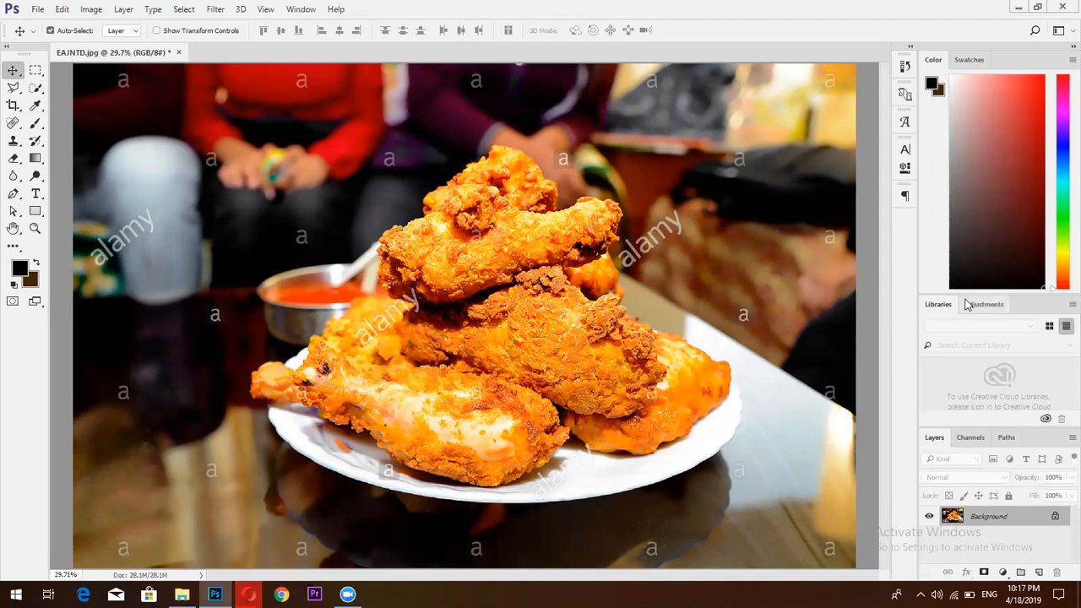
# Remove the "a" watermarks around the glossy table right of the plate with a 100 px Spot Healing Brush
pyautogui.press('b')
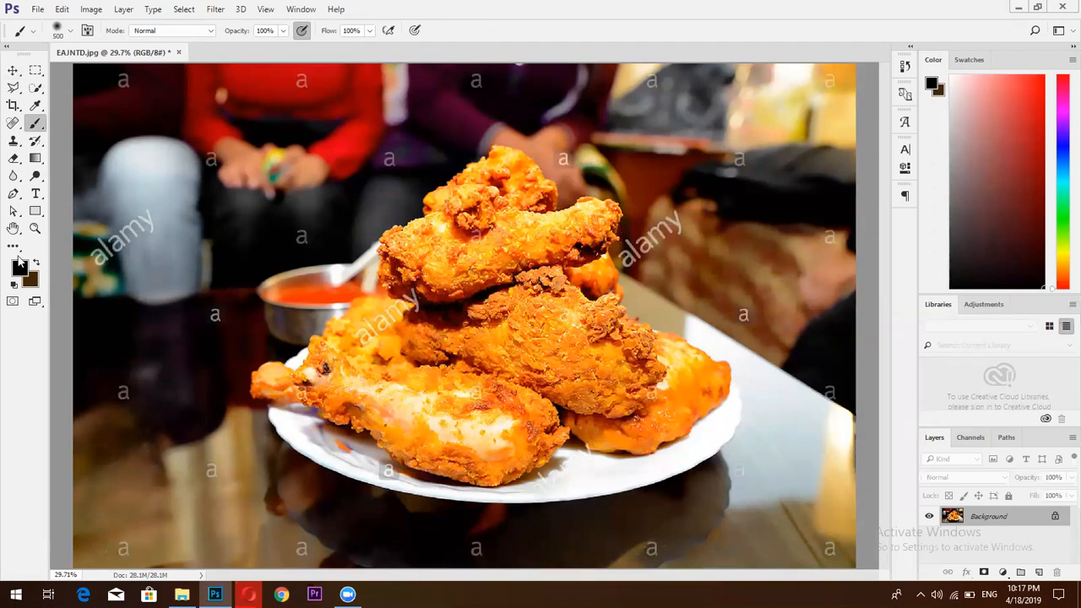
pyautogui.click(22, 74)
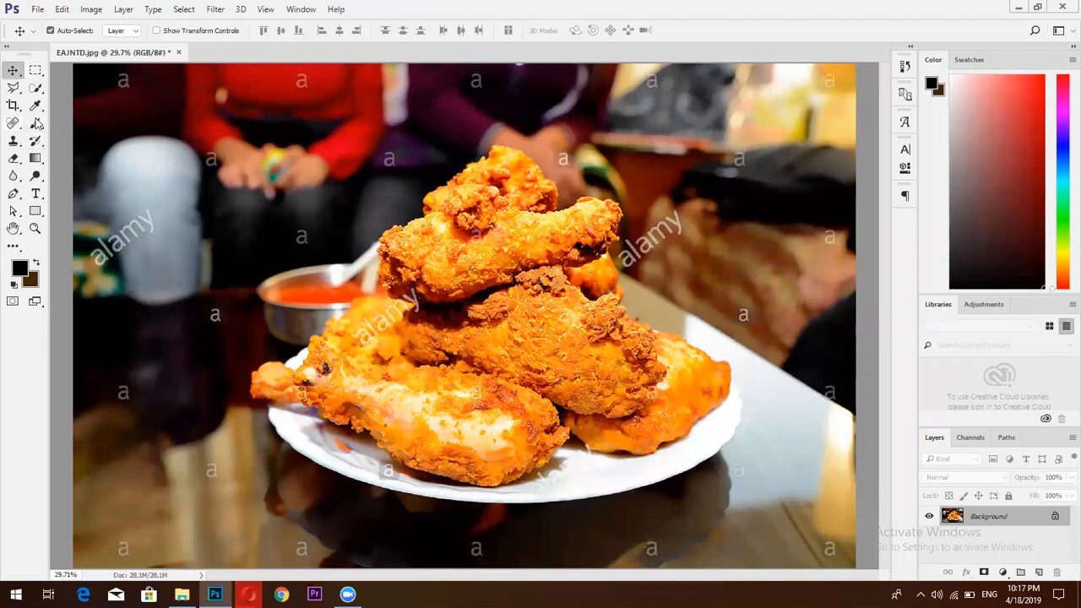
pyautogui.click(15, 125)
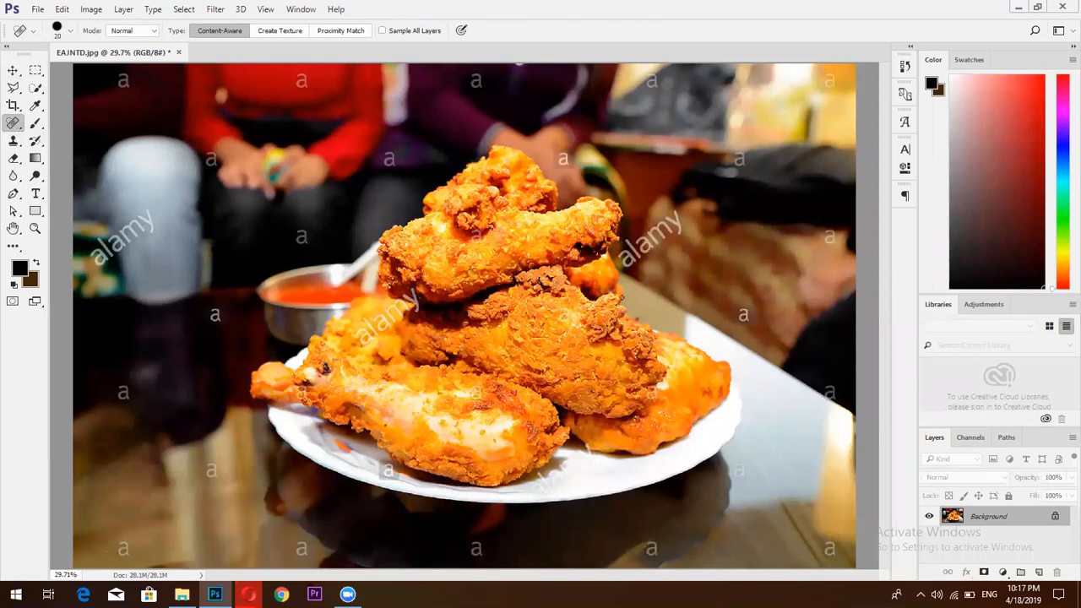
pyautogui.press(']')
pyautogui.press(']')
pyautogui.press(']')
pyautogui.press(']')
pyautogui.press(']')
pyautogui.press(']')
pyautogui.press(']')
pyautogui.press(']')
pyautogui.press(']')
pyautogui.press(']')
pyautogui.press('[')
pyautogui.press('[')
pyautogui.press('[')
pyautogui.press('[')
pyautogui.press(']')
pyautogui.press(']')
pyautogui.press(']')
pyautogui.press(']')
pyautogui.press('[')
pyautogui.press('[')
pyautogui.press('[')
pyautogui.press('[')
pyautogui.press('[')
pyautogui.press('[')
pyautogui.press('[')
pyautogui.press('[')
pyautogui.press('[')
pyautogui.press('[')
pyautogui.press('[')
pyautogui.press('[')
pyautogui.press(']')
pyautogui.press(']')
pyautogui.press(']')
pyautogui.press(']')
pyautogui.press(']')
pyautogui.press(']')
pyautogui.press(']')
pyautogui.press(']')
pyautogui.press(']')
pyautogui.press(']')
pyautogui.press(']')
pyautogui.press(']')
pyautogui.press(']')
pyautogui.press(']')
pyautogui.press(']')
pyautogui.press(']')
pyautogui.press('[')
pyautogui.press('[')
pyautogui.press('[')
pyautogui.click(743, 314)
pyautogui.click(832, 392)
pyautogui.click(739, 469)
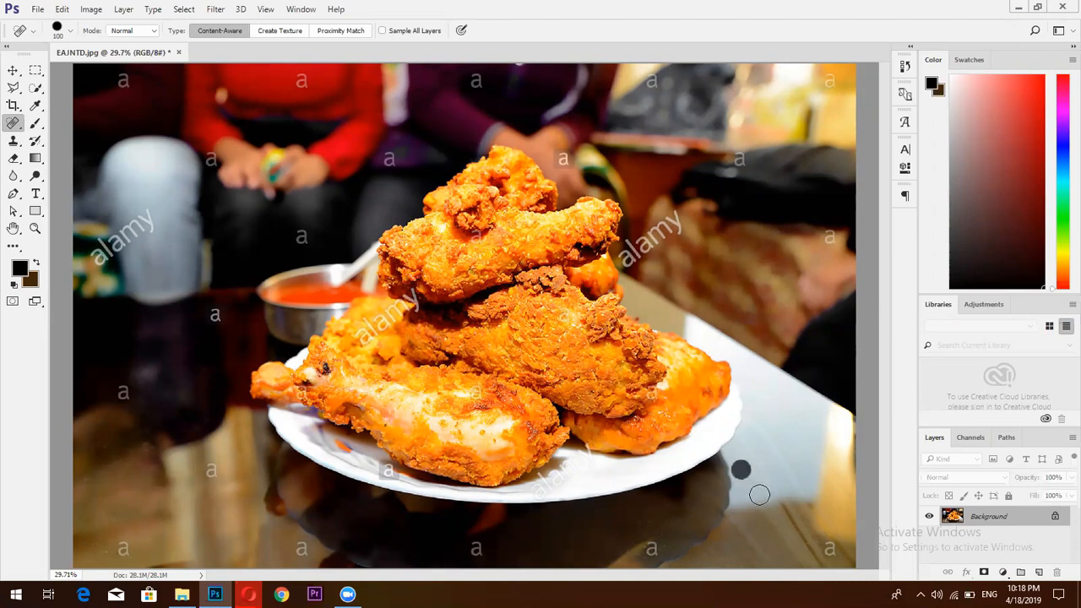
# Heal the "a" watermarks on the dark object and wall in the upper-right background and along the photo's lower edge
pyautogui.click(739, 159)
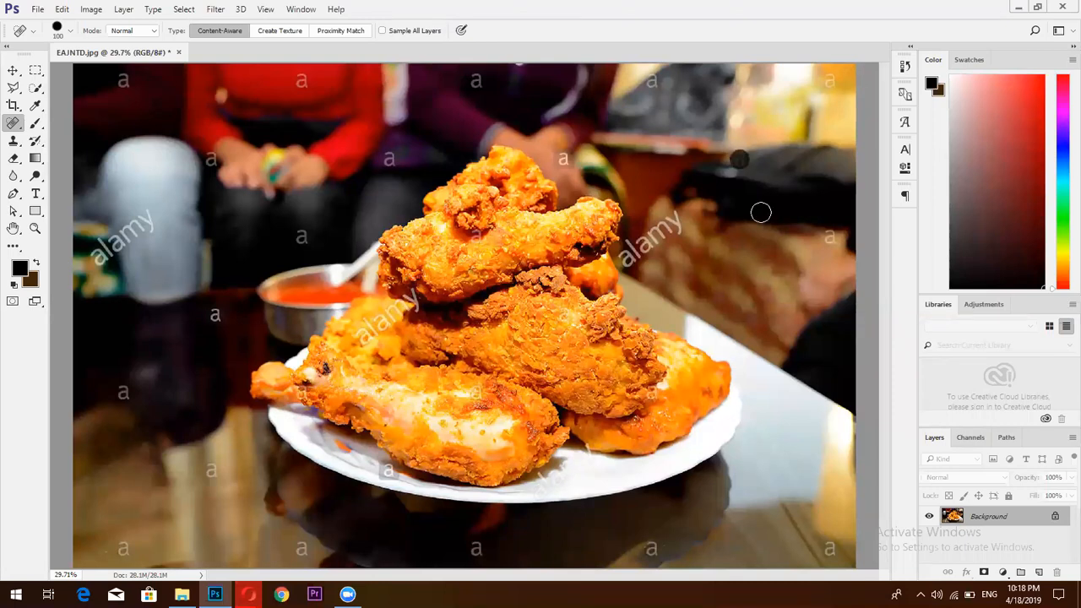
pyautogui.click(652, 81)
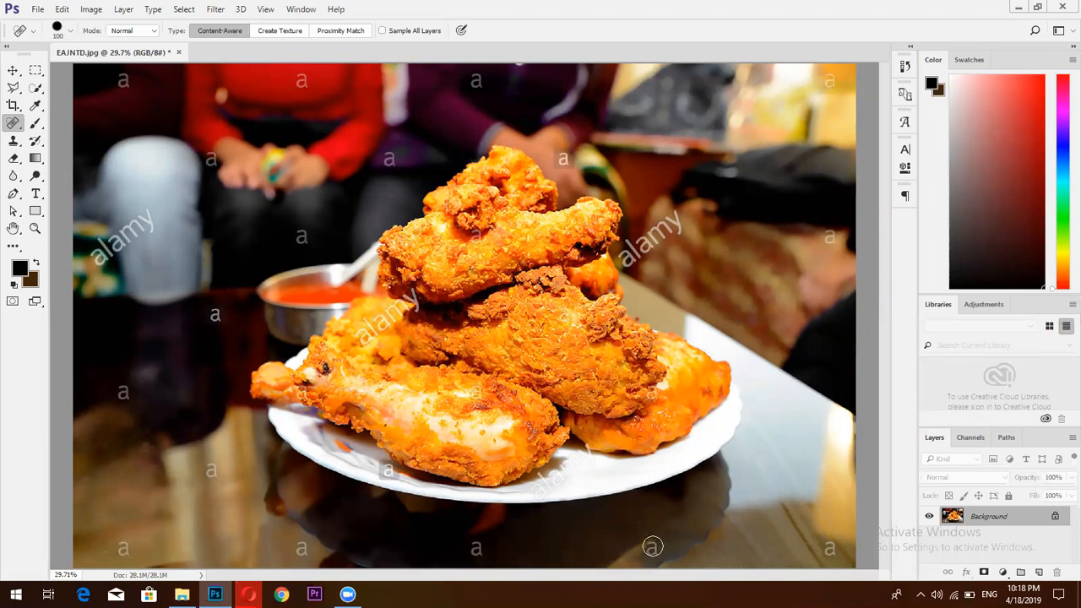
pyautogui.click(650, 548)
pyautogui.click(302, 548)
pyautogui.click(122, 548)
pyautogui.click(206, 469)
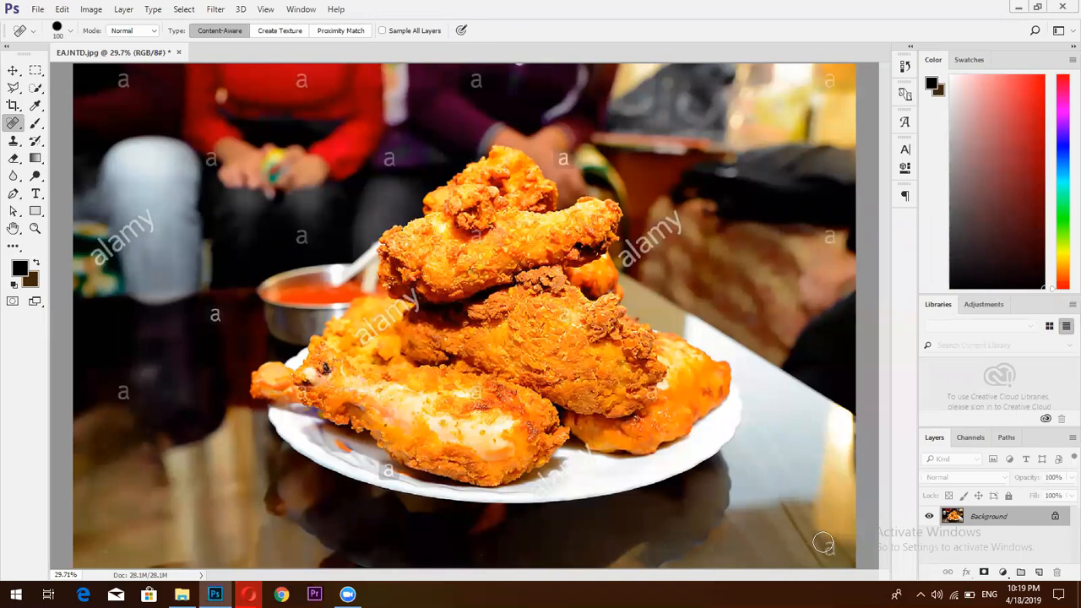
pyautogui.click(823, 543)
# Heal the "a" watermarks on the chicken, beside the hands above it and on the purple-clad person, adjusting the brush to 90 px
pyautogui.click(473, 392)
pyautogui.click(562, 156)
pyautogui.click(561, 163)
pyautogui.press('[')
pyautogui.press('[')
pyautogui.press('[')
pyautogui.press('[')
pyautogui.moveTo(572, 153); pyautogui.dragTo(571, 161)
pyautogui.press(']')
pyautogui.press(']')
pyautogui.press(']')
pyautogui.click(389, 160)
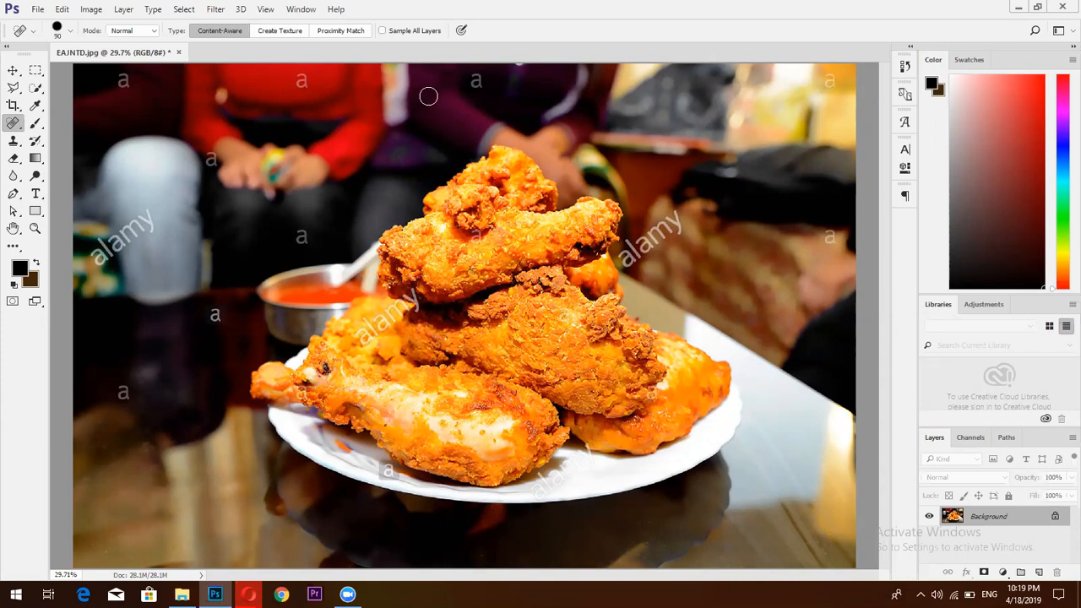
# Heal the "a" watermarks along the photo's upper and right edges, and the one on the middle chicken piece with a 100 px brush
pyautogui.click(301, 81)
pyautogui.click(122, 81)
pyautogui.click(828, 238)
pyautogui.click(831, 85)
pyautogui.press('[')
pyautogui.press('[')
pyautogui.press('[')
pyautogui.press(']')
pyautogui.press(']')
pyautogui.press(']')
pyautogui.press(']')
pyautogui.click(565, 316)
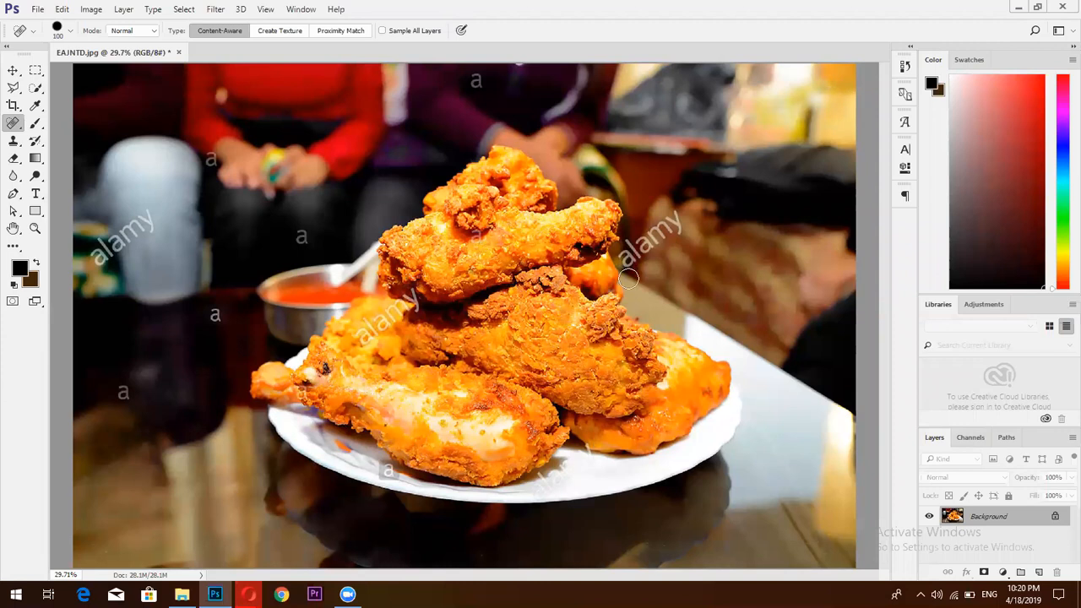
# Heal the "alamy" watermark on the background right of the chicken pile with the brush reduced to 50 px
pyautogui.press('[')
pyautogui.press('[')
pyautogui.press('[')
pyautogui.click(678, 226)
pyautogui.click(668, 219)
pyautogui.press('[')
pyautogui.press('[')
pyautogui.moveTo(656, 240); pyautogui.dragTo(655, 243)
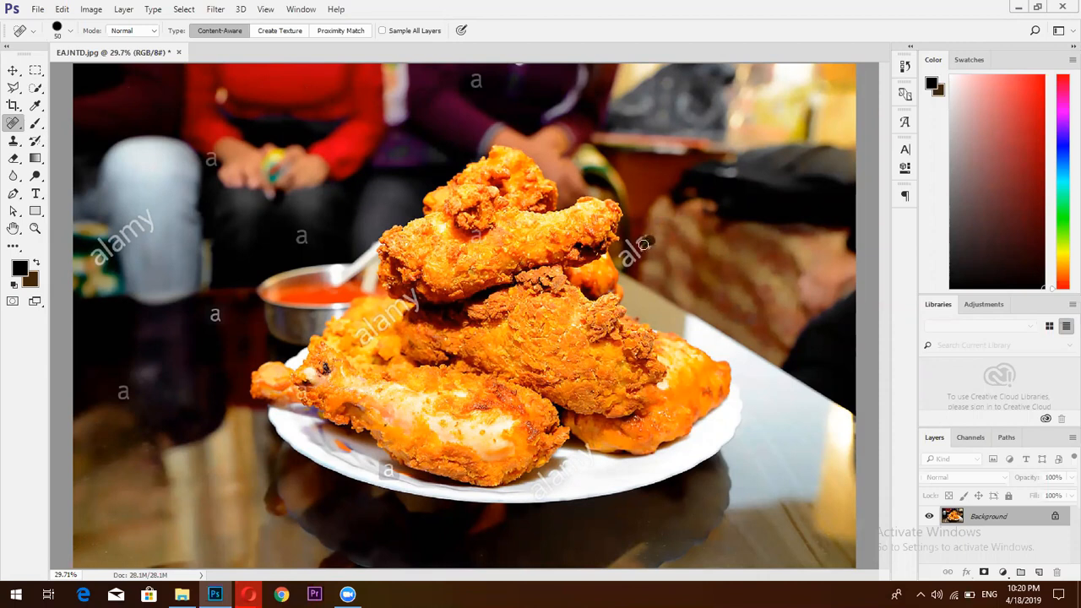
pyautogui.moveTo(652, 247); pyautogui.dragTo(649, 245)
pyautogui.moveTo(644, 246); pyautogui.dragTo(647, 250)
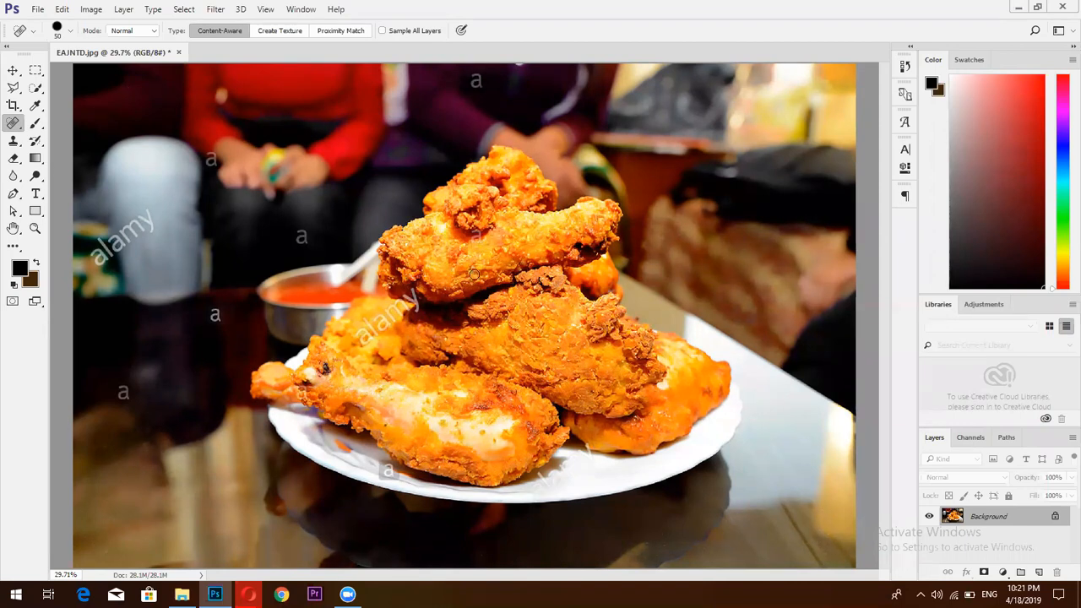
# Heal the "alamy" watermark across the back-left chicken piece with an 80 px brush
pyautogui.press(']')
pyautogui.press(']')
pyautogui.press(']')
pyautogui.press(']')
pyautogui.press(']')
pyautogui.press(']')
pyautogui.press(']')
pyautogui.press(']')
pyautogui.press('[')
pyautogui.press('[')
pyautogui.press('[')
pyautogui.press('[')
pyautogui.press('[')
pyautogui.click(363, 336)
pyautogui.moveTo(367, 320); pyautogui.dragTo(387, 332)
pyautogui.click(372, 329)
pyautogui.click(377, 320)
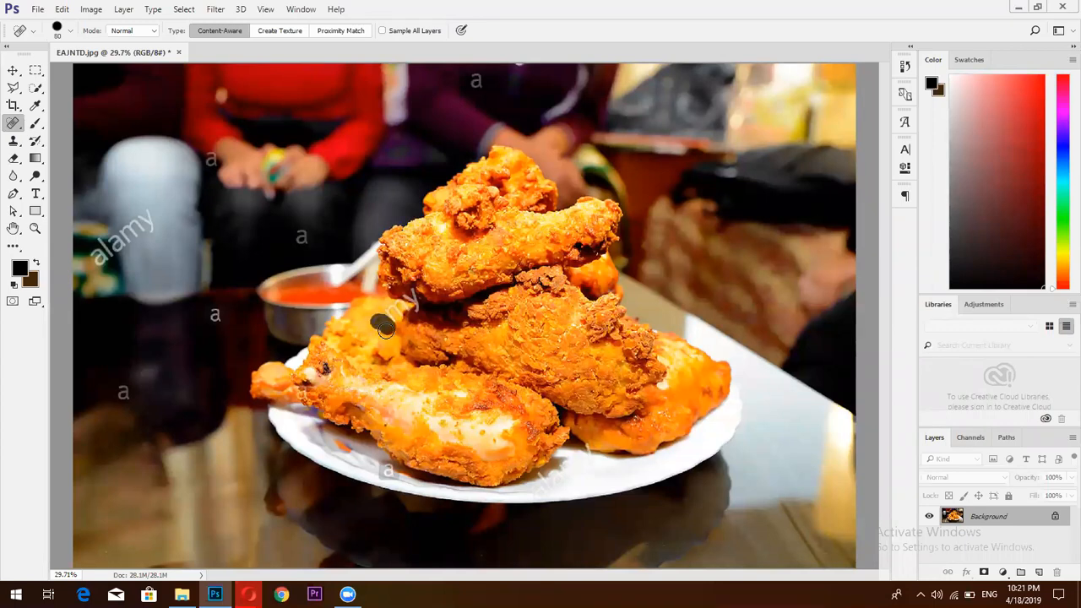
pyautogui.click(387, 311)
pyautogui.click(397, 310)
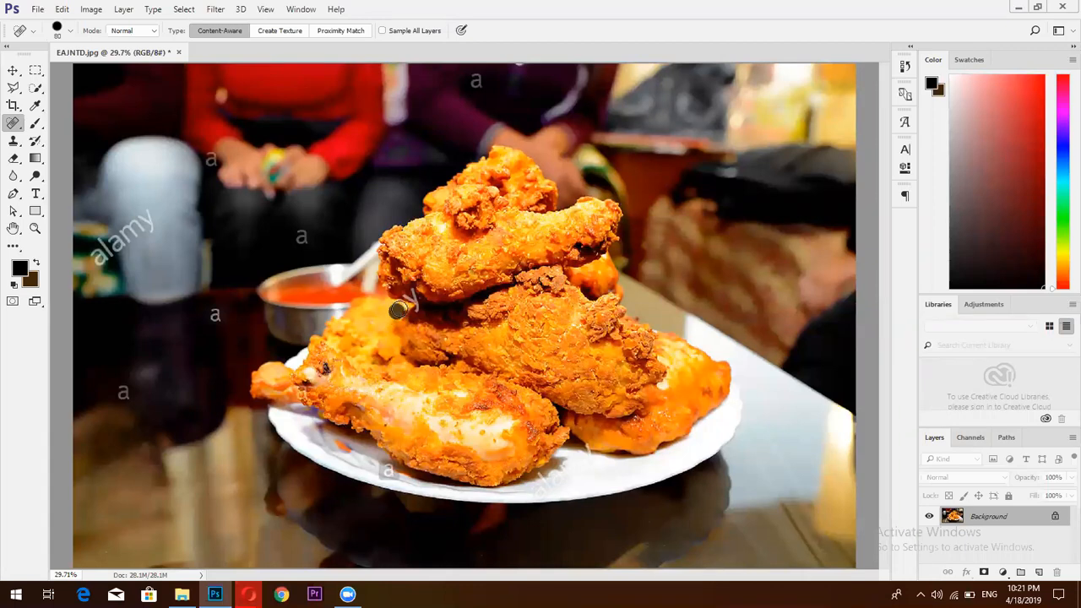
pyautogui.moveTo(401, 305); pyautogui.dragTo(398, 316)
# Heal the "a" watermark on the plate's lower-left rim below the front drumstick
pyautogui.click(381, 466)
pyautogui.moveTo(394, 473); pyautogui.dragTo(395, 480)
pyautogui.click(385, 468)
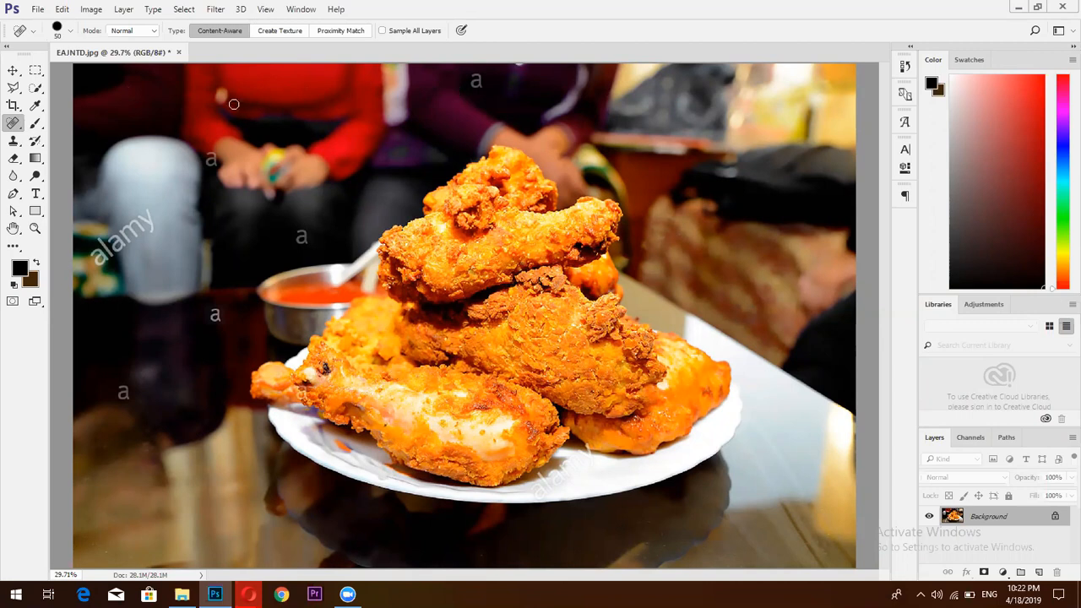
# Heal the "a" watermark on the purple-clad person, and touch up the bright upper-right background with a 50 px brush
pyautogui.press(']')
pyautogui.press(']')
pyautogui.press(']')
pyautogui.press(']')
pyautogui.click(481, 78)
pyautogui.press('[')
pyautogui.press('[')
pyautogui.press('[')
pyautogui.press('[')
pyautogui.press('[')
pyautogui.click(802, 104)
pyautogui.moveTo(800, 105); pyautogui.dragTo(750, 144)
# Try to open the original EAJNTD image from the Downloads folder in Photoshop
pyautogui.click(182, 594)
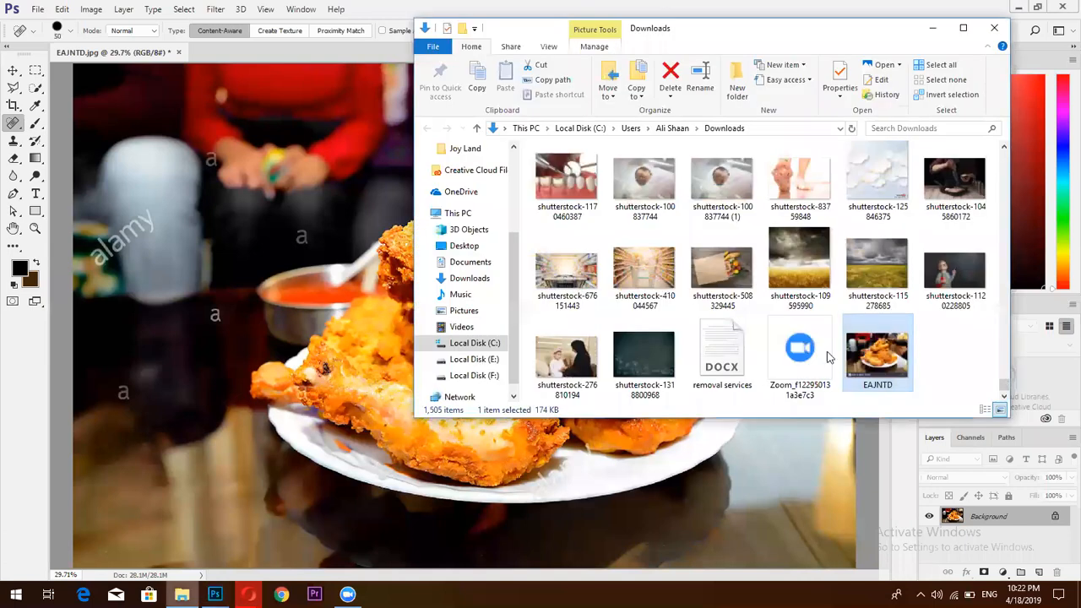
pyautogui.moveTo(875, 360); pyautogui.dragTo(389, 61)
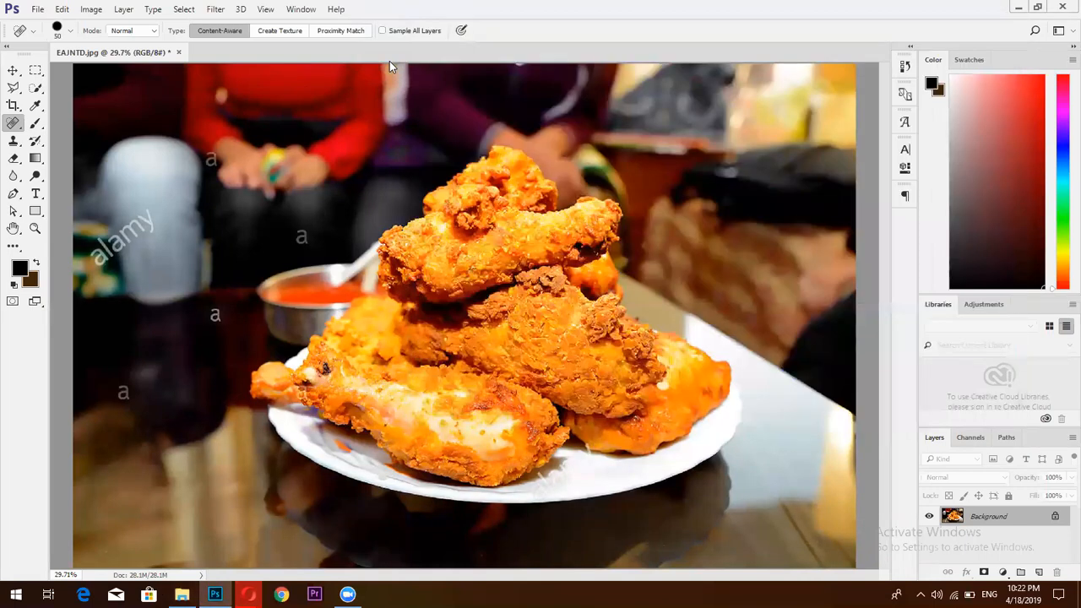
pyautogui.moveTo(215, 594)
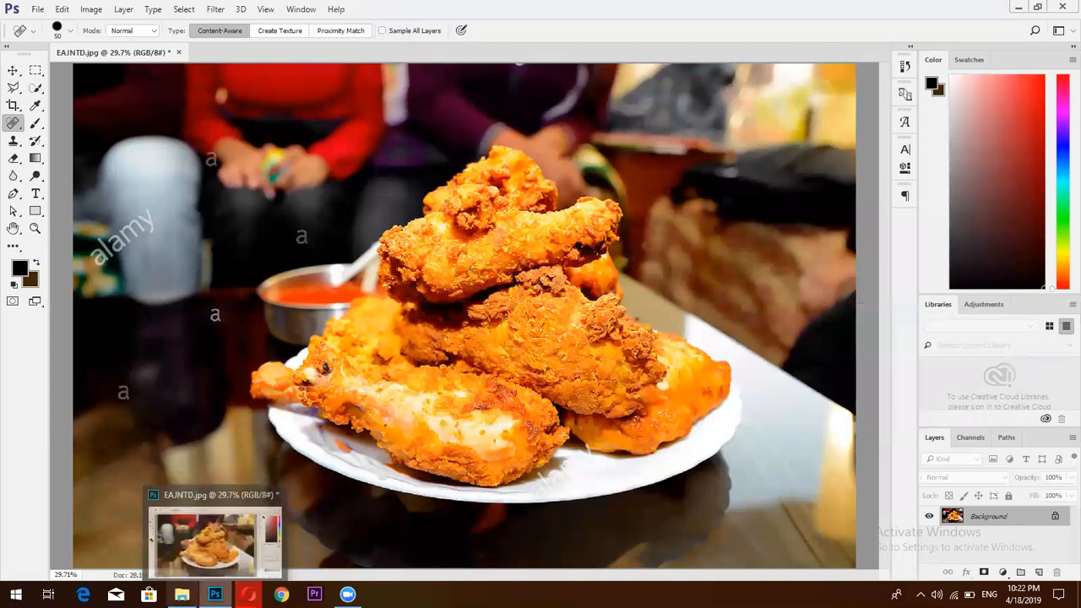
pyautogui.click(182, 595)
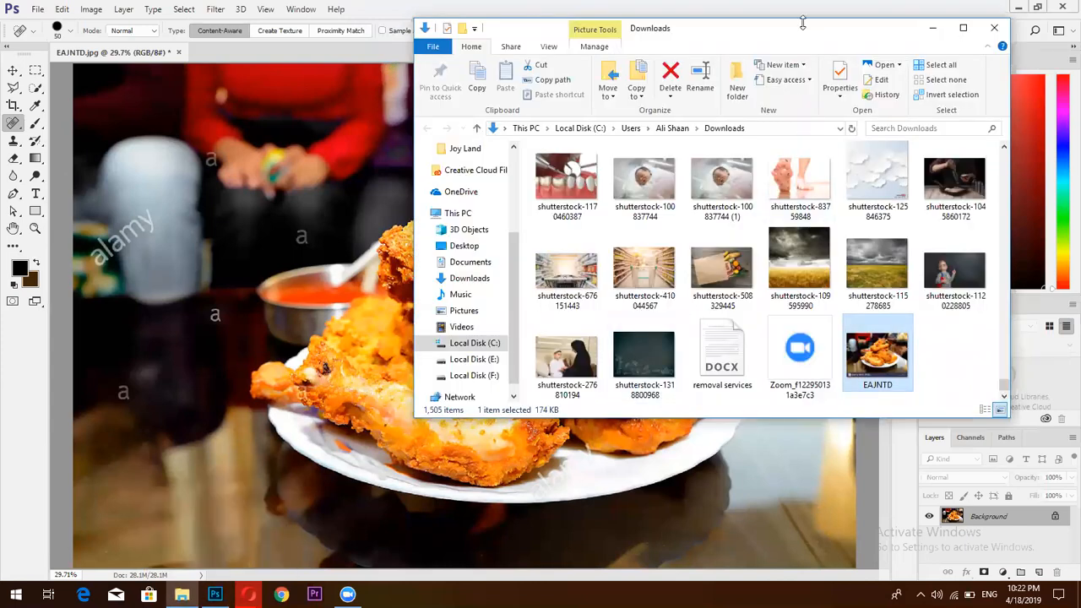
pyautogui.moveTo(802, 23); pyautogui.dragTo(802, 135)
pyautogui.moveTo(614, 96); pyautogui.dragTo(620, 57)
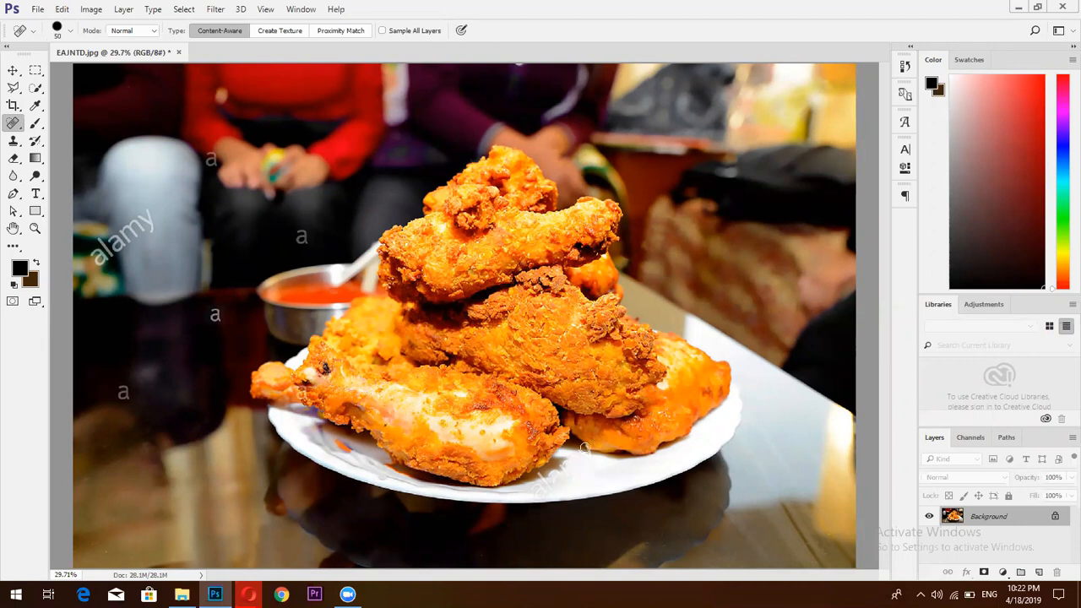
# Heal the "alamy" watermark on the plate's front rim
pyautogui.moveTo(585, 445)
pyautogui.mouseDown()
pyautogui.moveTo(587, 463)
pyautogui.moveTo(563, 473)
pyautogui.moveTo(566, 463)
pyautogui.moveTo(562, 482)
pyautogui.moveTo(555, 470)
pyautogui.moveTo(549, 488)
pyautogui.moveTo(536, 486)
pyautogui.moveTo(561, 480)
pyautogui.mouseUp()
pyautogui.hotkey('ctrl', 's')
# Switch to Opera and look through Alamy's junk food stock photo results for another image
pyautogui.moveTo(247, 593)
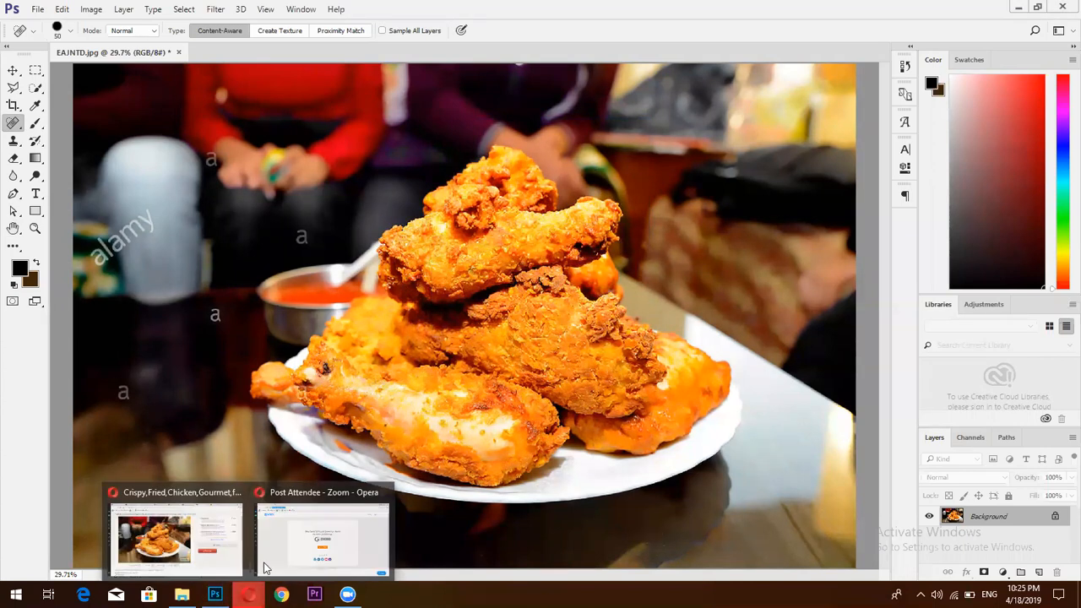
pyautogui.click(218, 526)
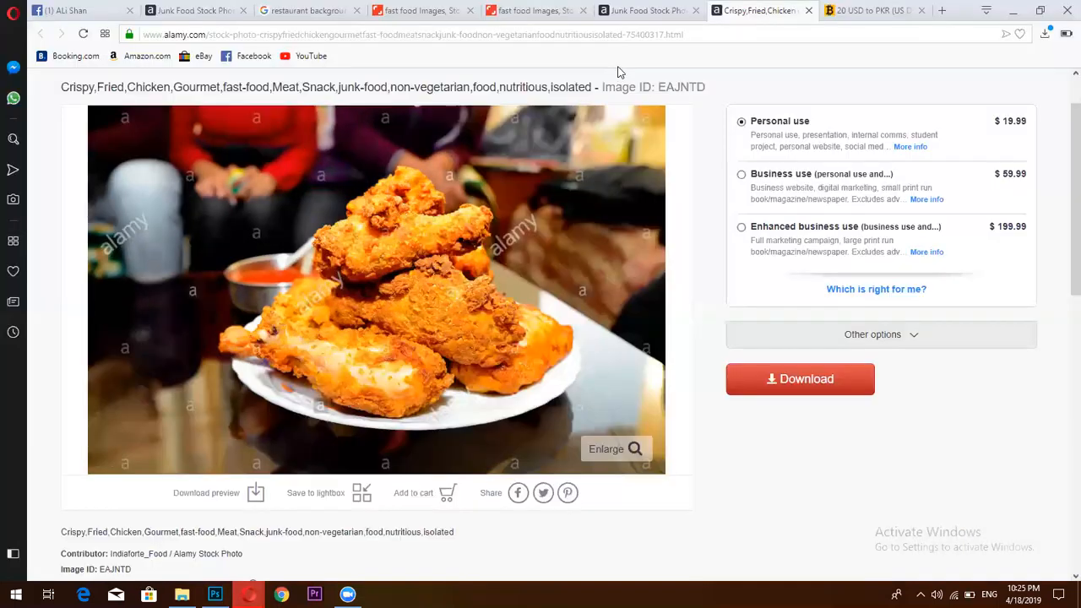
pyautogui.hotkey('ctrl', 'shift', 'Tab')
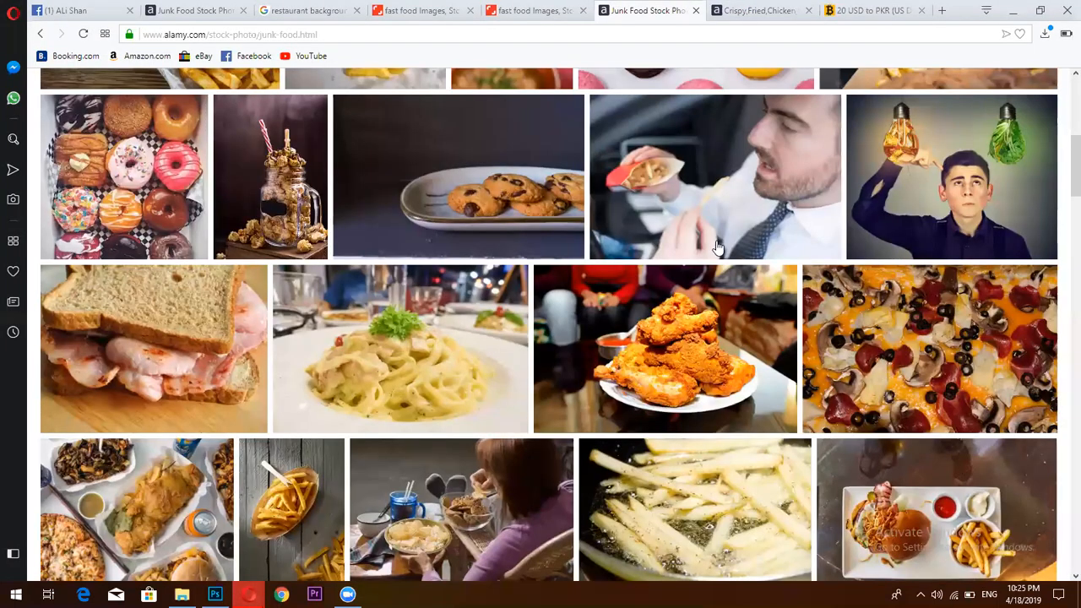
pyautogui.scroll(-5, 716, 255)
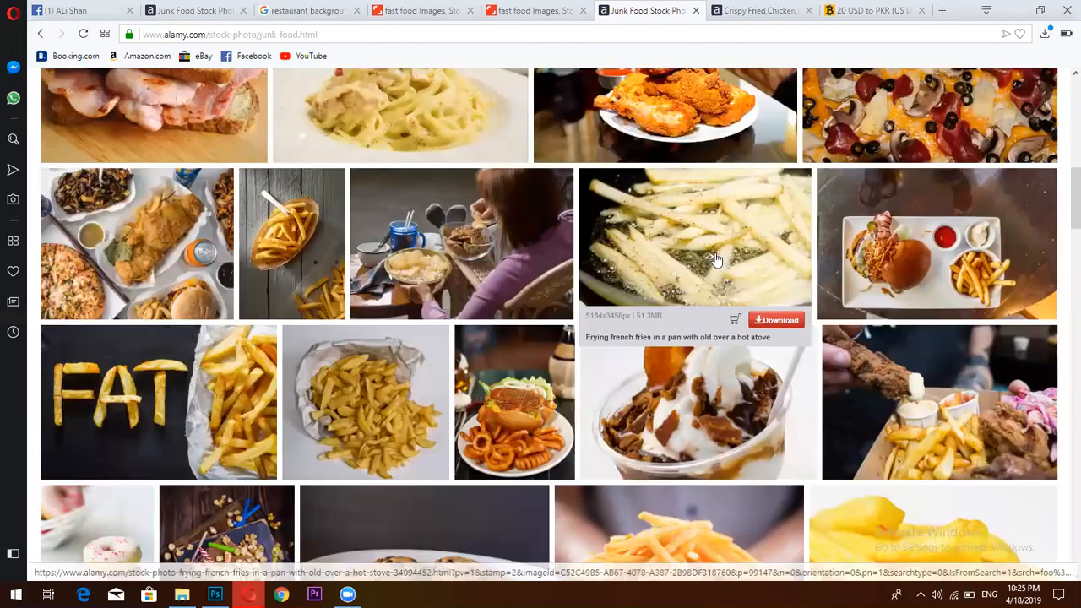
pyautogui.scroll(-2, 714, 257)
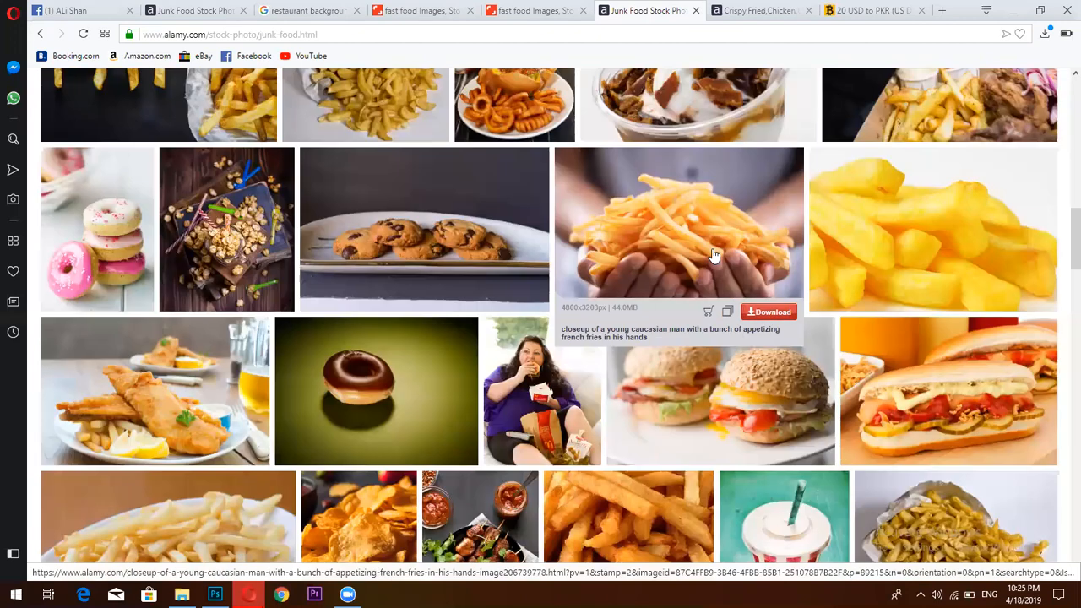
pyautogui.scroll(-2, 712, 257)
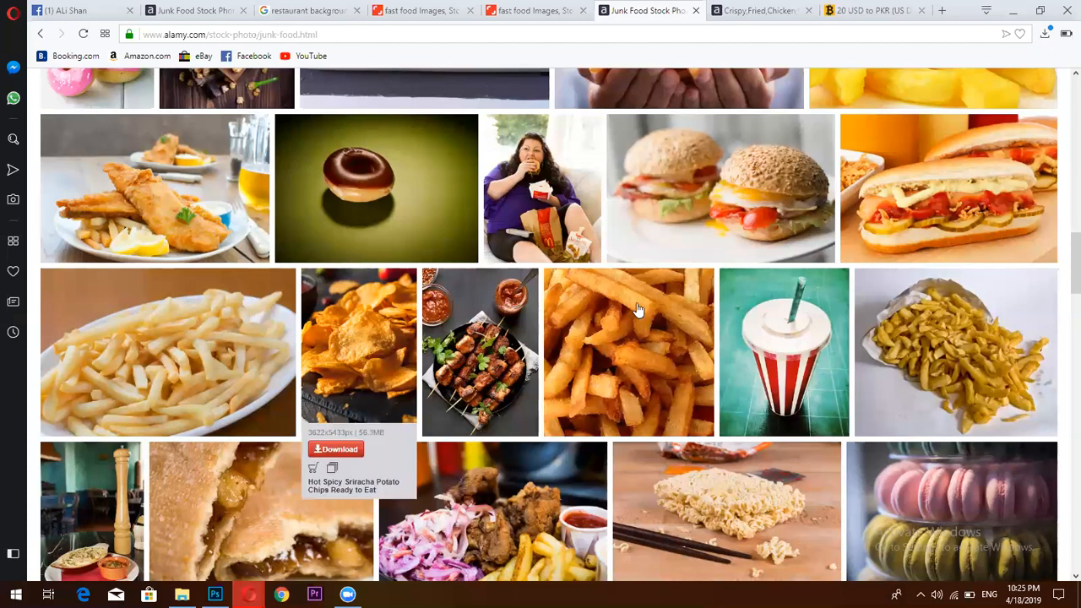
pyautogui.scroll(-2, 637, 310)
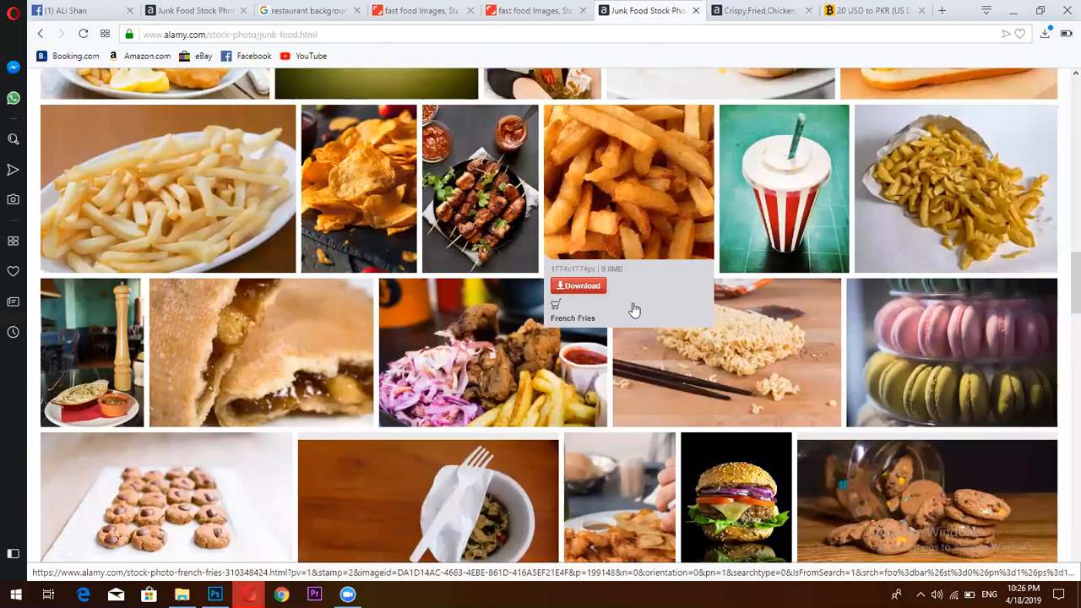
pyautogui.scroll(-2, 634, 309)
pyautogui.scroll(-3, 630, 303)
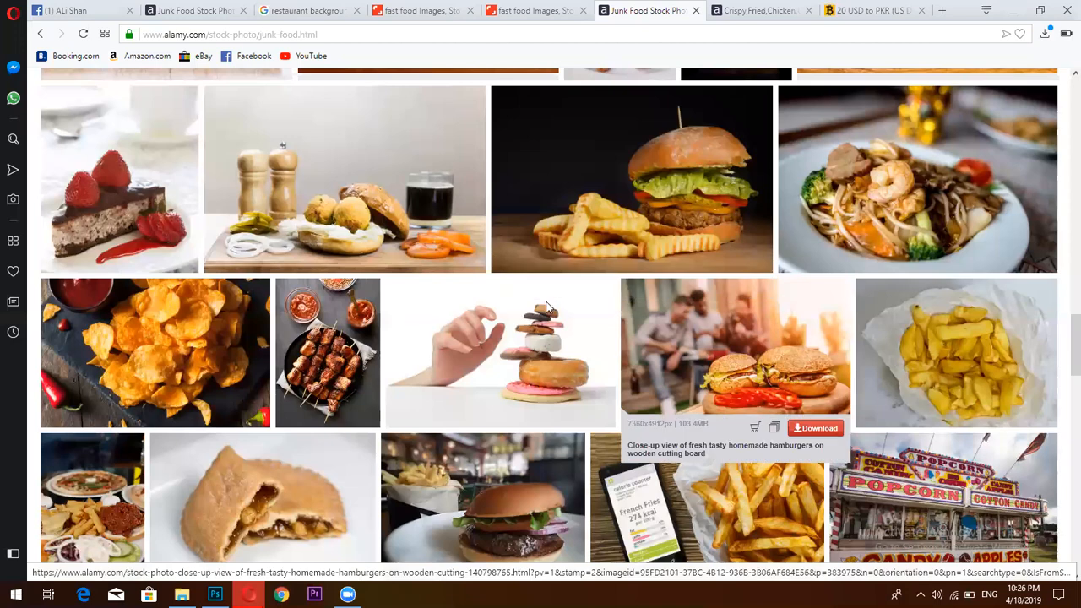
pyautogui.scroll(-3, 547, 352)
pyautogui.scroll(-2, 611, 357)
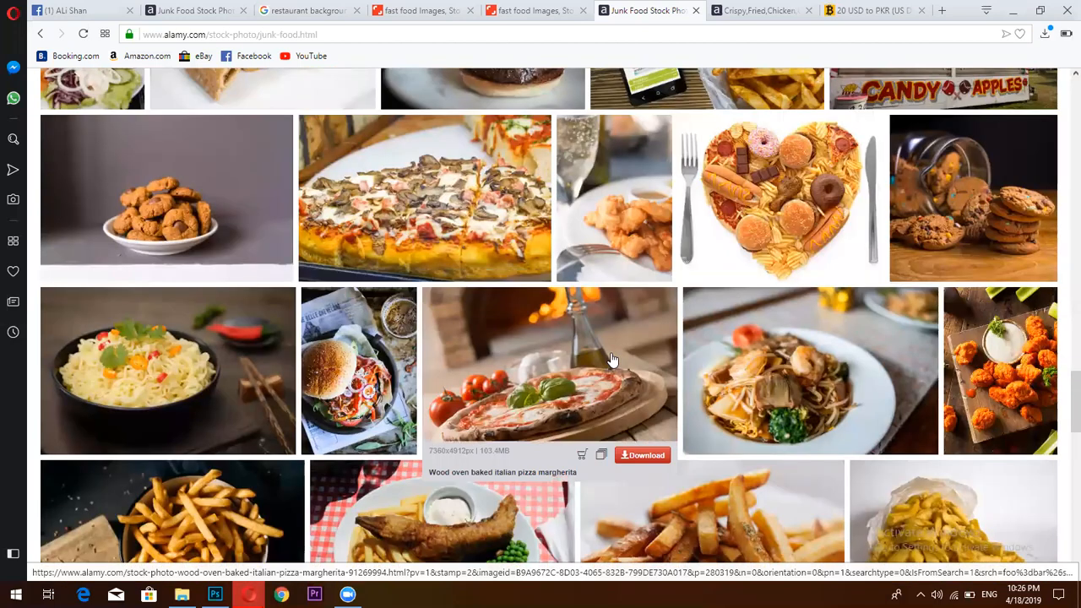
pyautogui.scroll(-3, 604, 353)
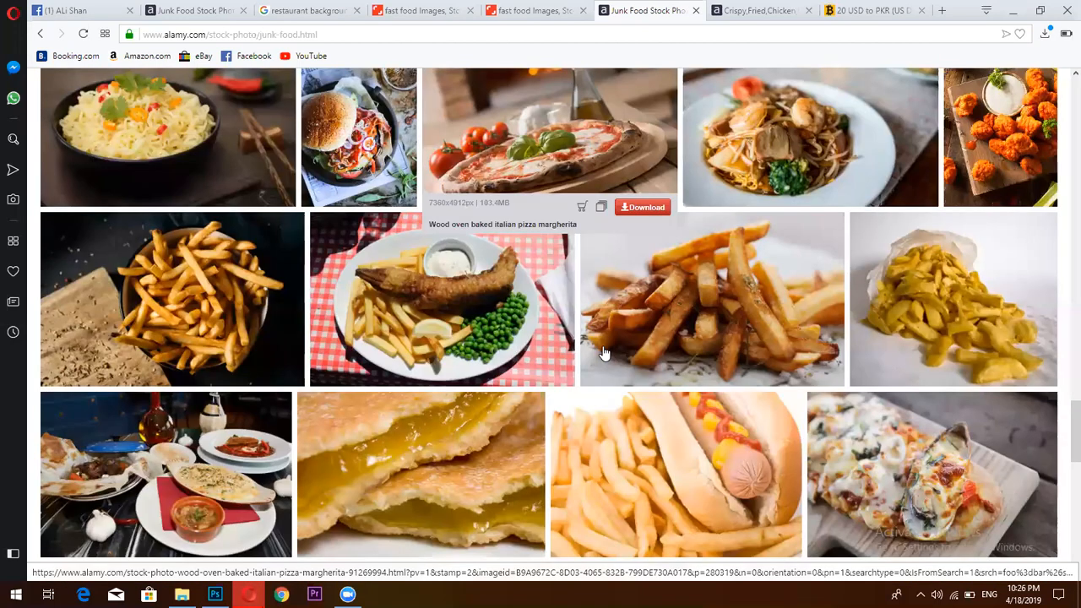
pyautogui.scroll(-2, 603, 353)
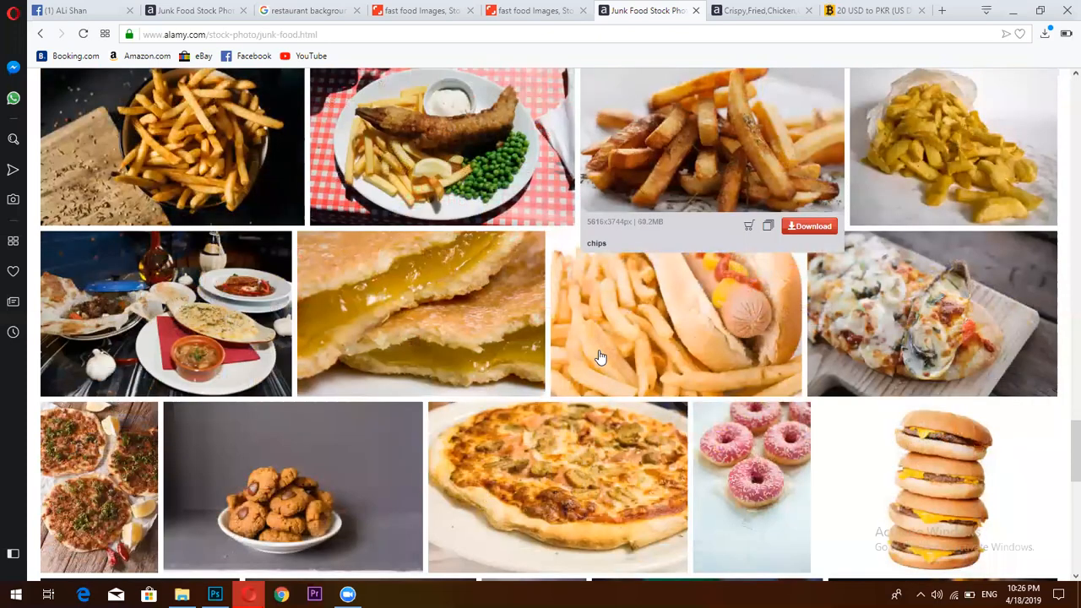
pyautogui.scroll(-3, 595, 351)
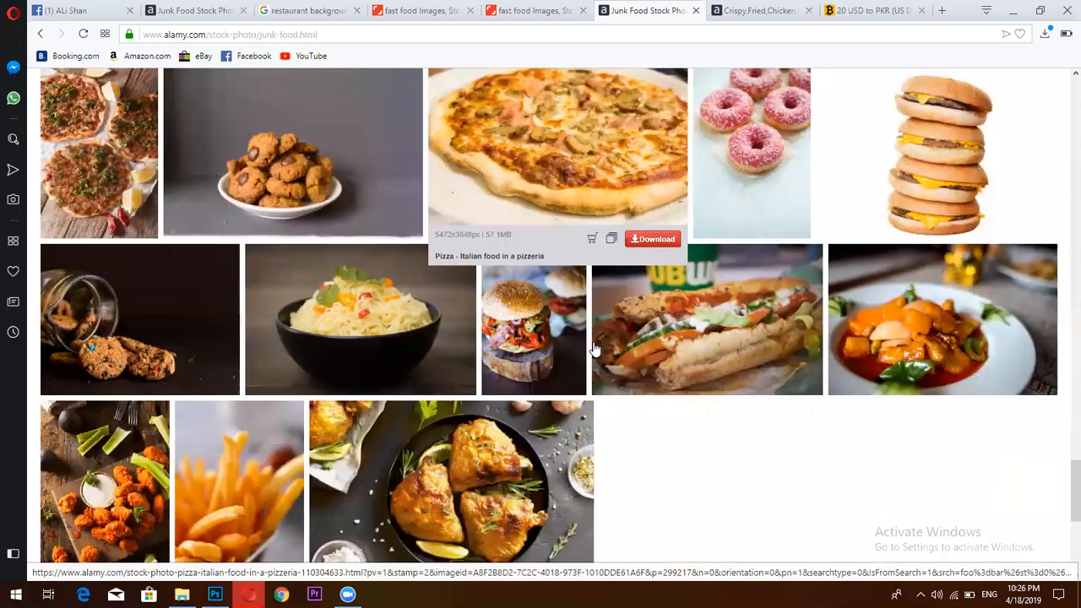
pyautogui.scroll(4, 595, 349)
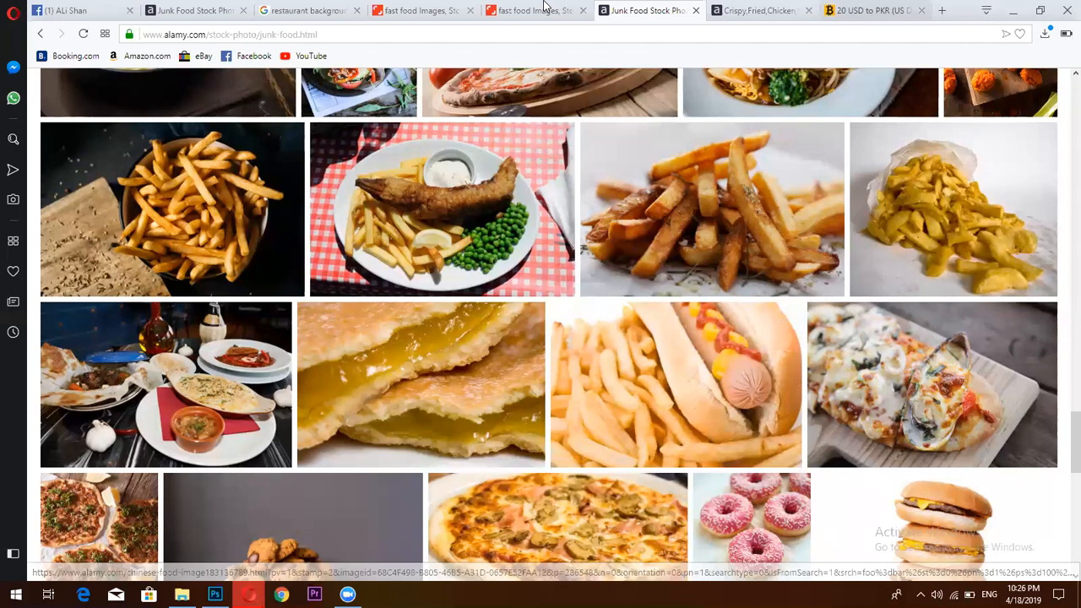
# Open the full preview of the woman eating a burger from Shutterstock's "fast food" results
pyautogui.hotkey('ctrl', 'shift', 'Tab')
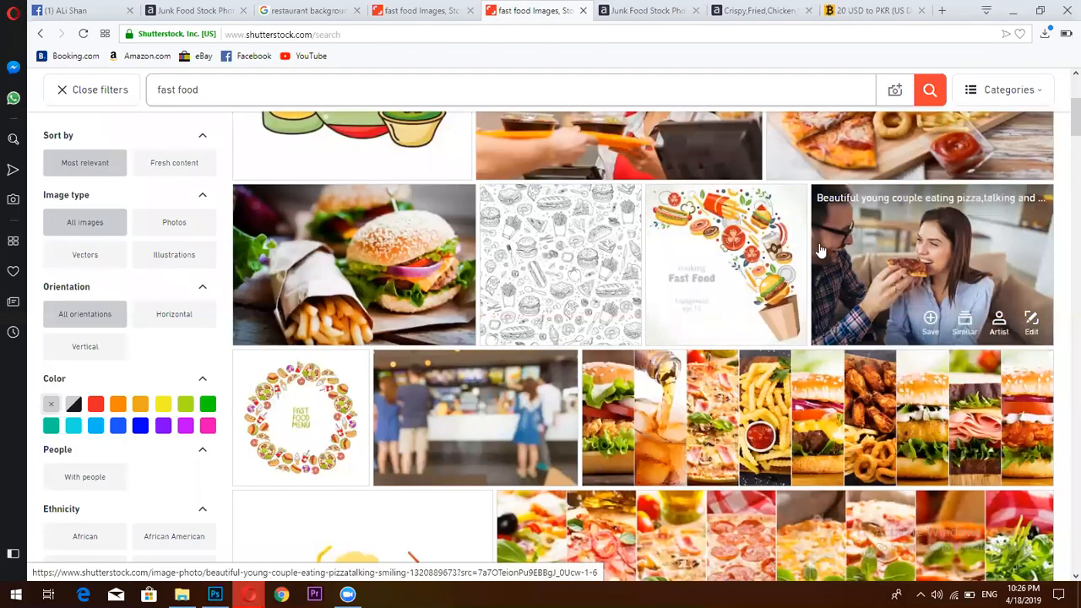
pyautogui.scroll(-3, 817, 251)
pyautogui.scroll(-5, 815, 260)
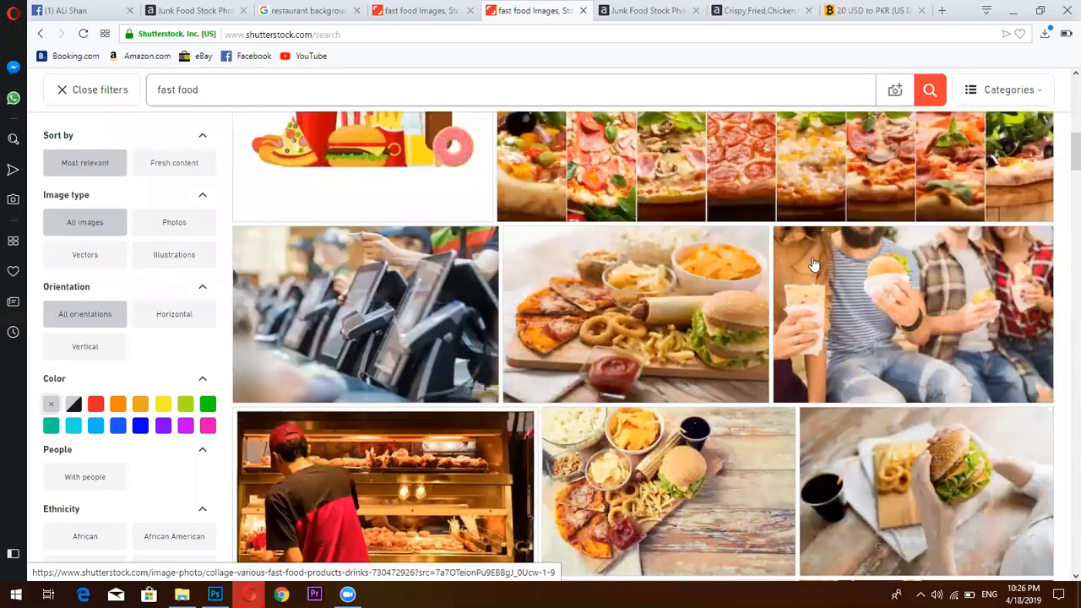
pyautogui.scroll(-5, 813, 264)
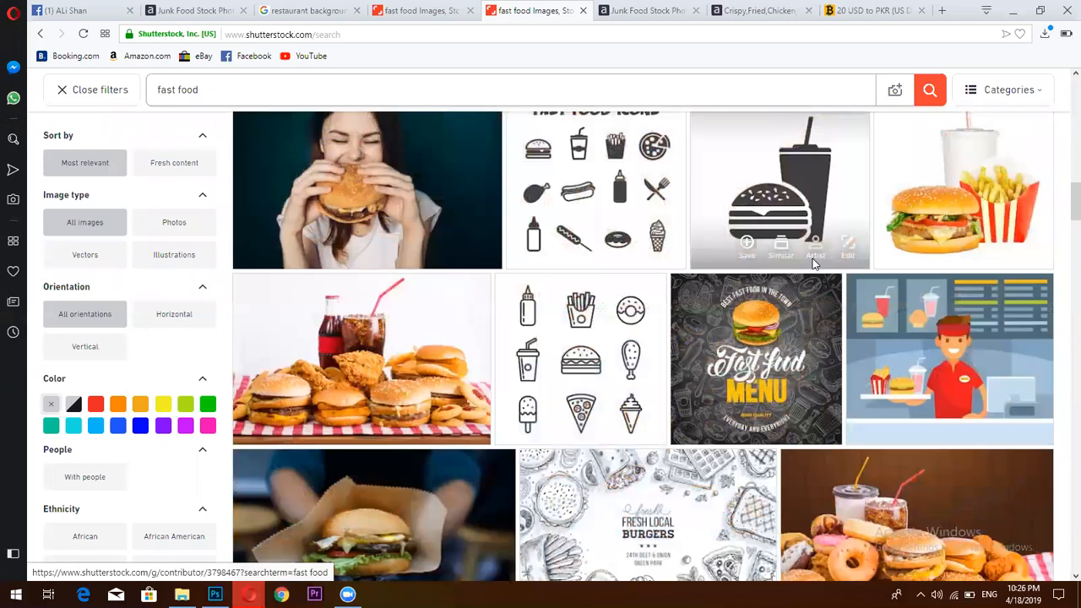
pyautogui.scroll(2, 813, 271)
pyautogui.scroll(2, 402, 475)
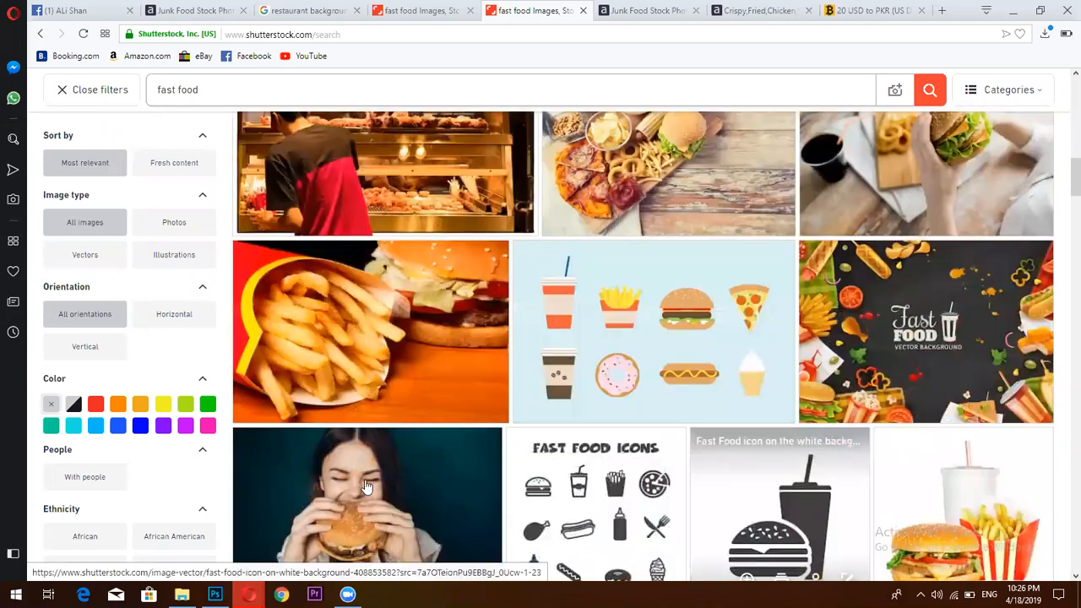
pyautogui.scroll(-1, 402, 476)
pyautogui.click(408, 456)
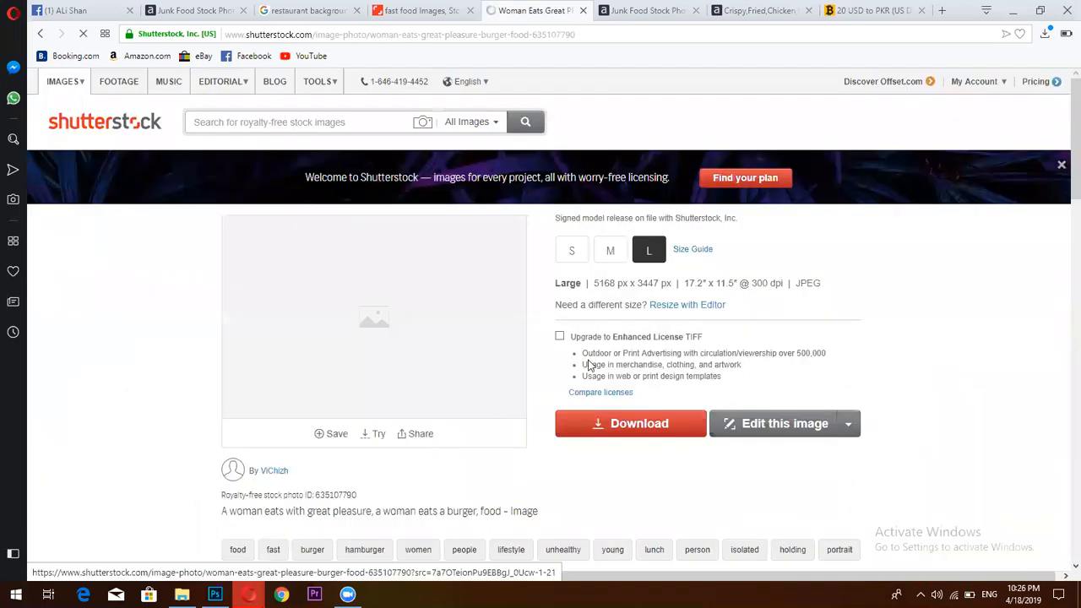
pyautogui.click(854, 328)
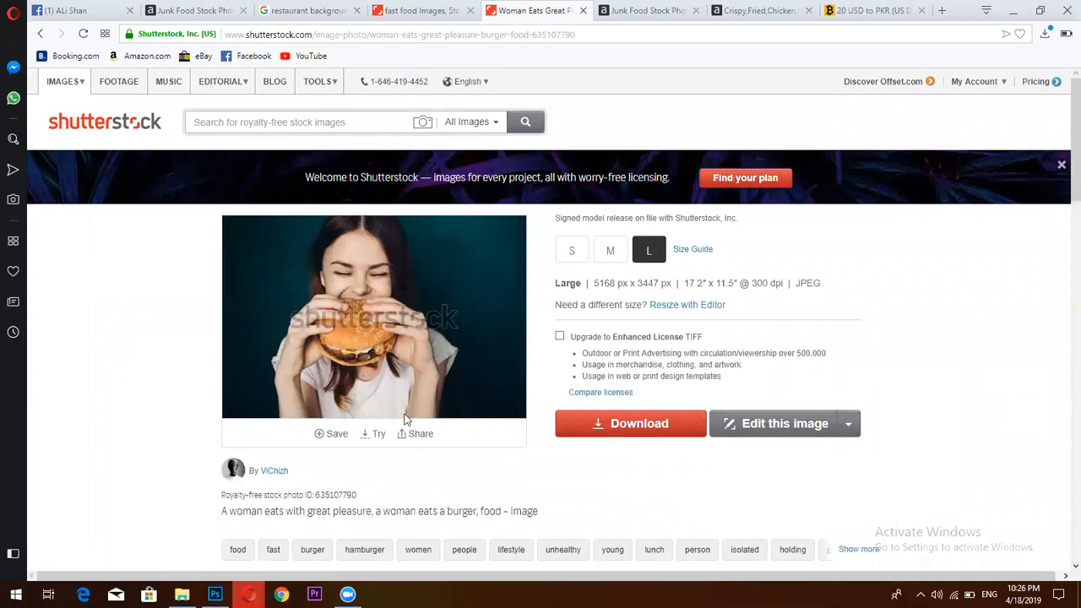
pyautogui.scroll(-1, 431, 365)
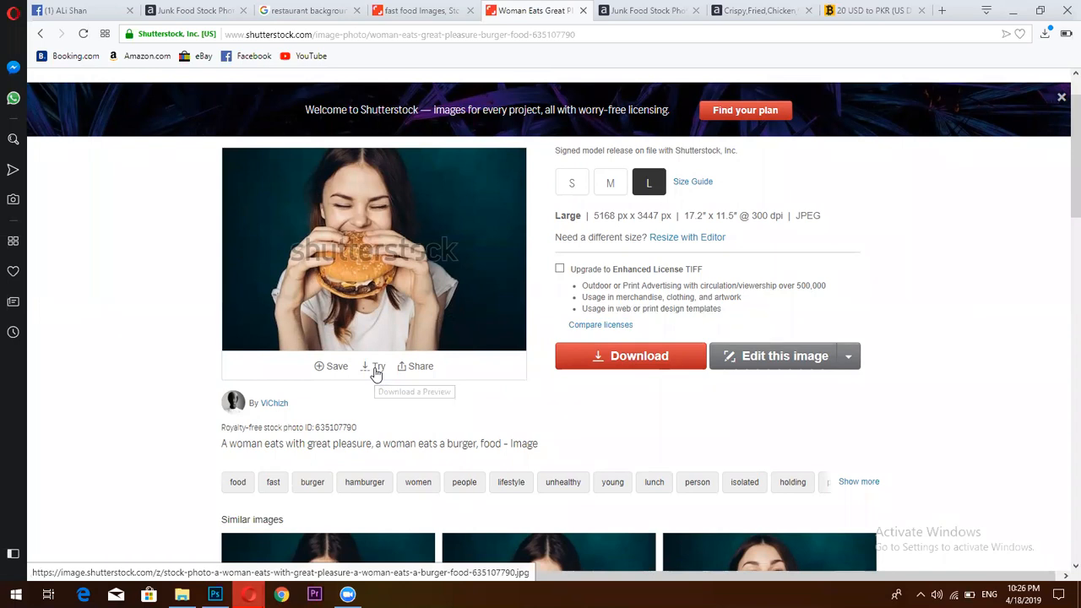
pyautogui.click(376, 373)
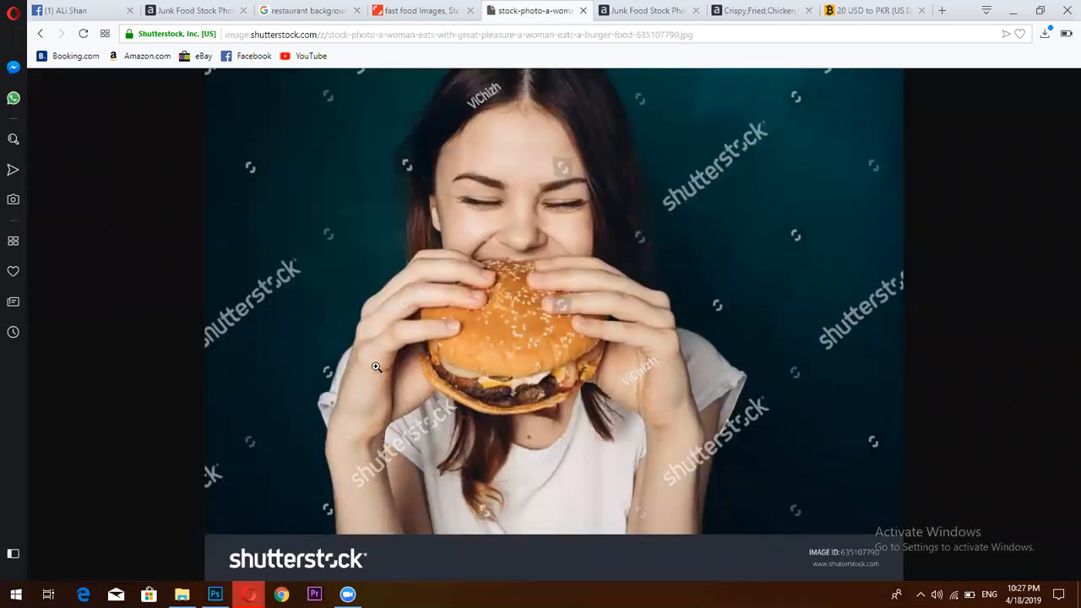
# Save the burger photo preview to the Downloads folder as an image file
pyautogui.rightClick(576, 216)
pyautogui.click(621, 245)
pyautogui.rightClick(555, 188)
pyautogui.click(585, 212)
pyautogui.click(434, 288)
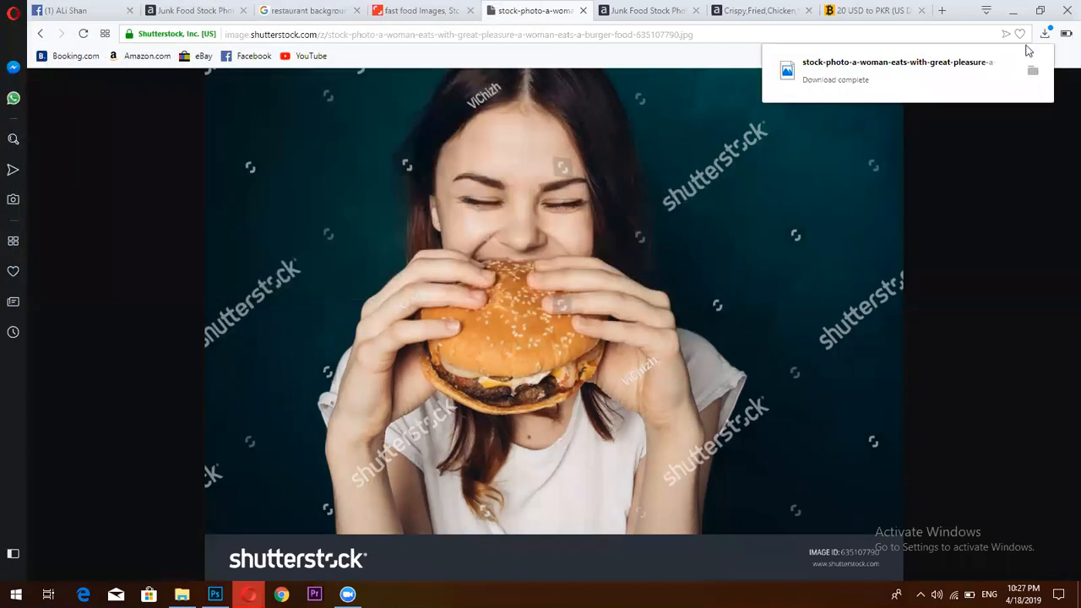
# Locate the downloaded burger photo in its folder and open it in Photoshop as a new document
pyautogui.click(1044, 33)
pyautogui.click(1031, 87)
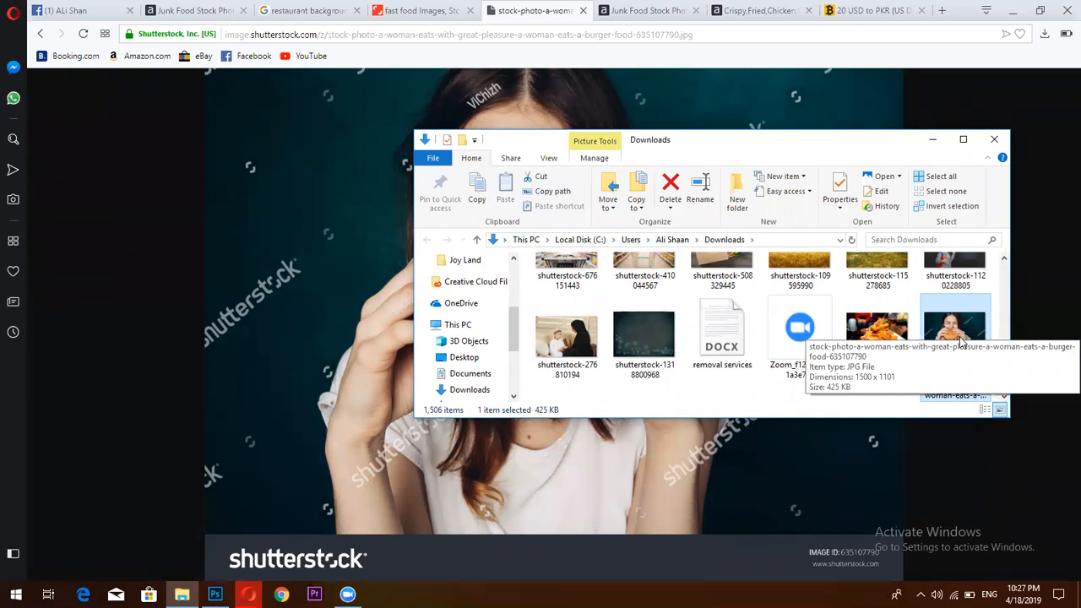
pyautogui.moveTo(961, 339); pyautogui.dragTo(613, 56)
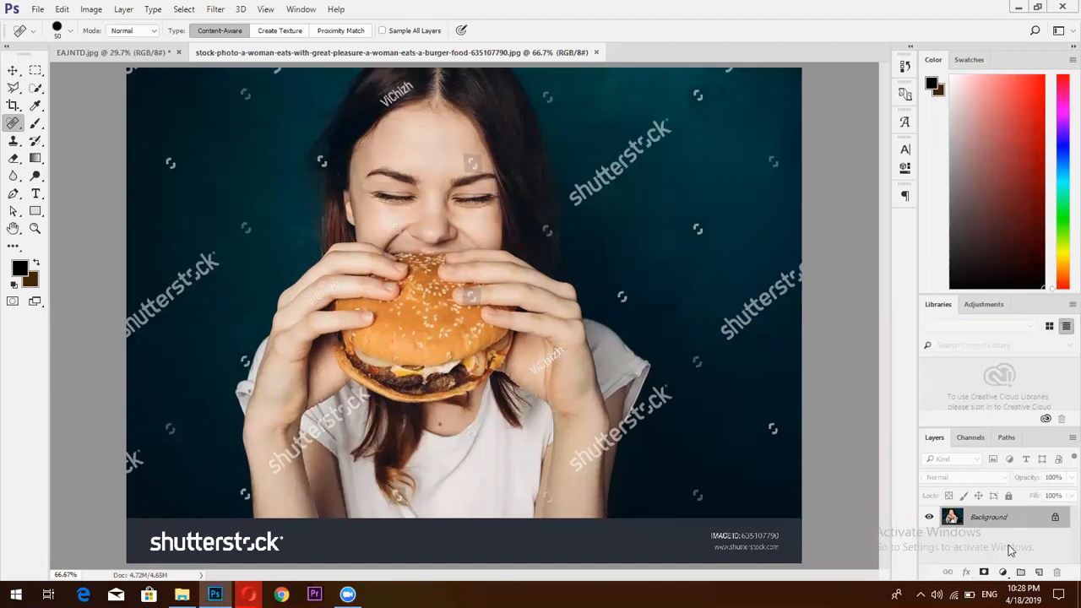
# Unlock the burger photo's Background layer and duplicate it
pyautogui.click(1054, 518)
pyautogui.hotkey('ctrl', 'j')
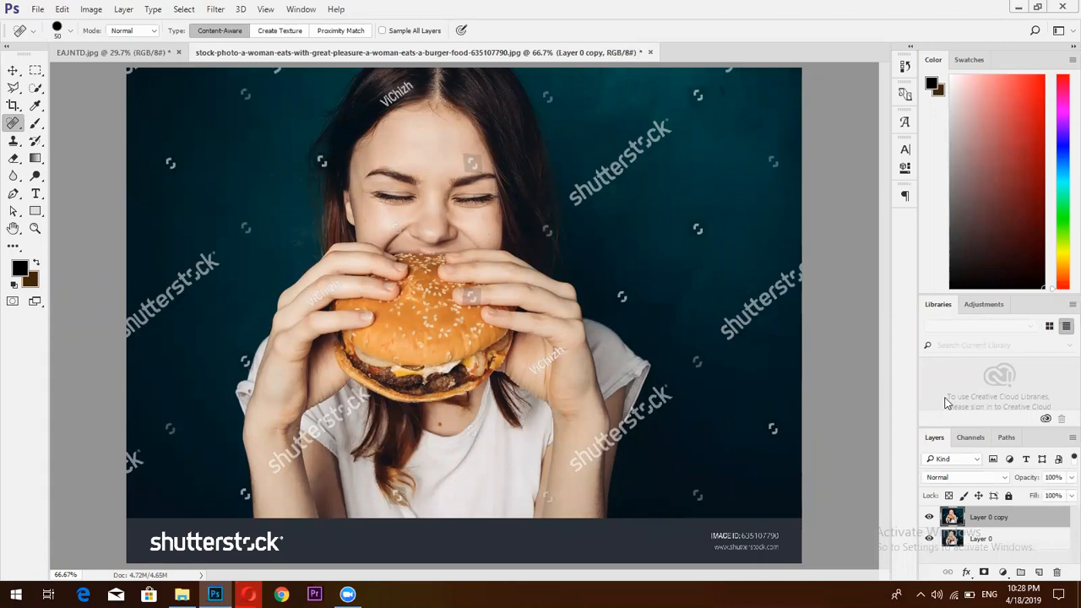
# Enlarge the burger photo to 300 percent in width and height using Image Size
pyautogui.click(123, 9)
pyautogui.click(91, 9)
pyautogui.click(91, 8)
pyautogui.click(131, 108)
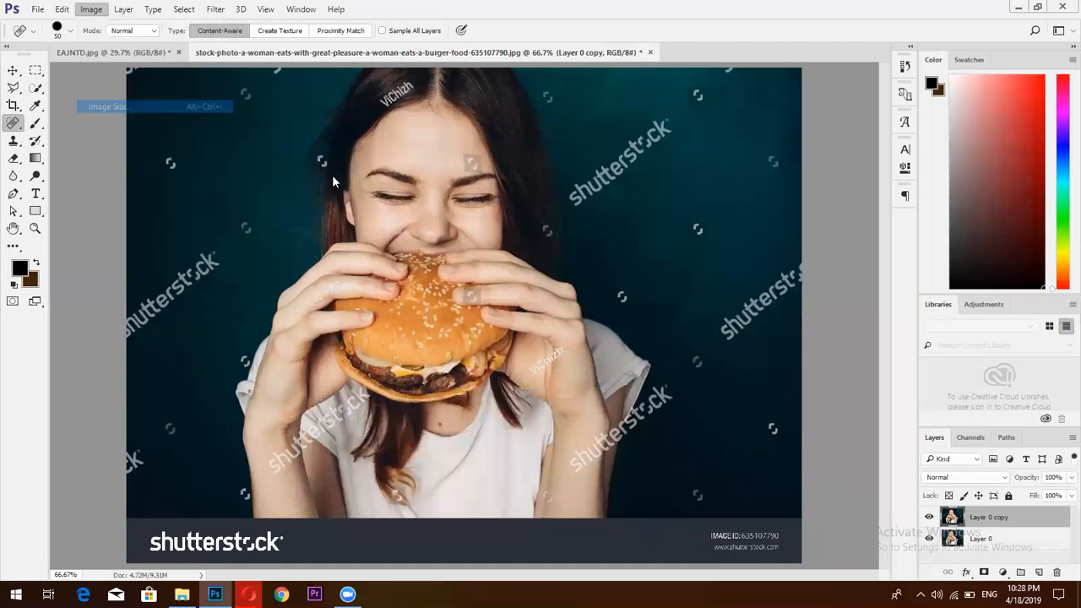
pyautogui.click(664, 91)
pyautogui.click(640, 94)
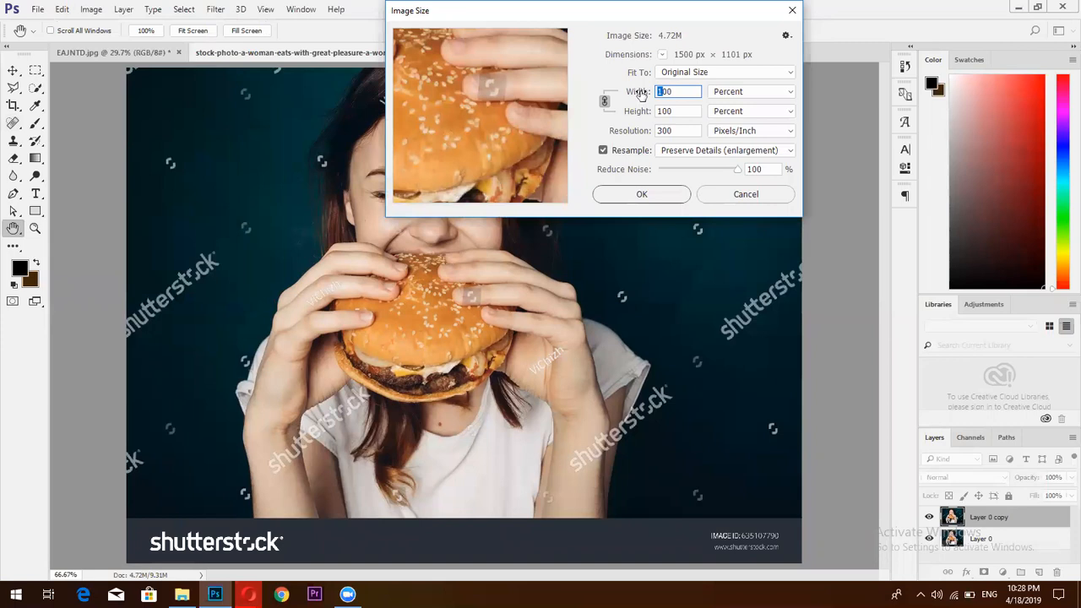
pyautogui.write('3')
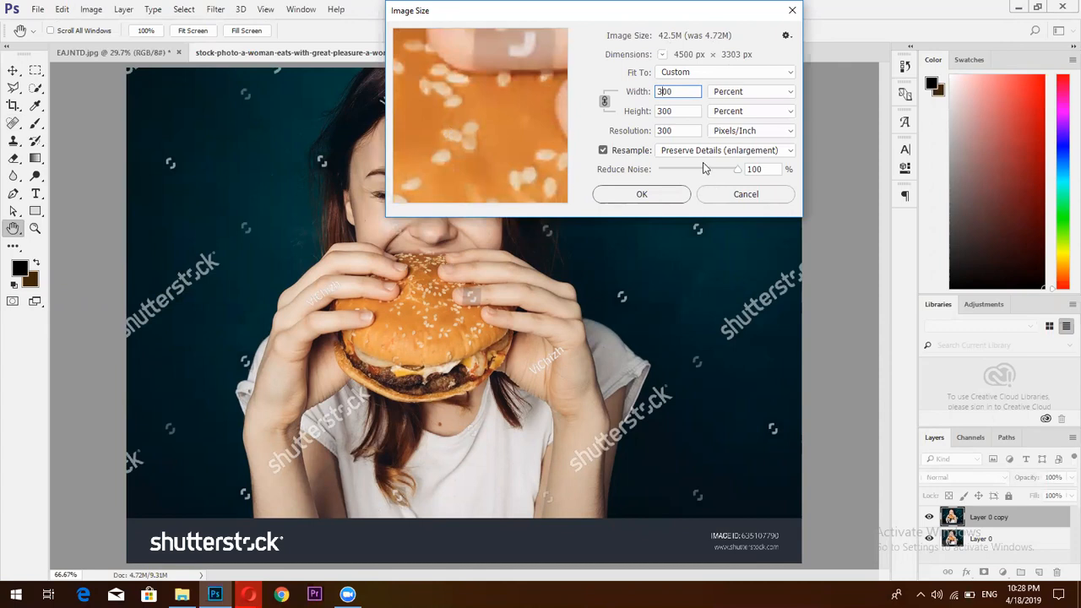
pyautogui.click(642, 194)
# With the Spot Healing Brush at size 200, heal the diagonal watermark text and small marks in the dark background left of the woman
pyautogui.press('j')
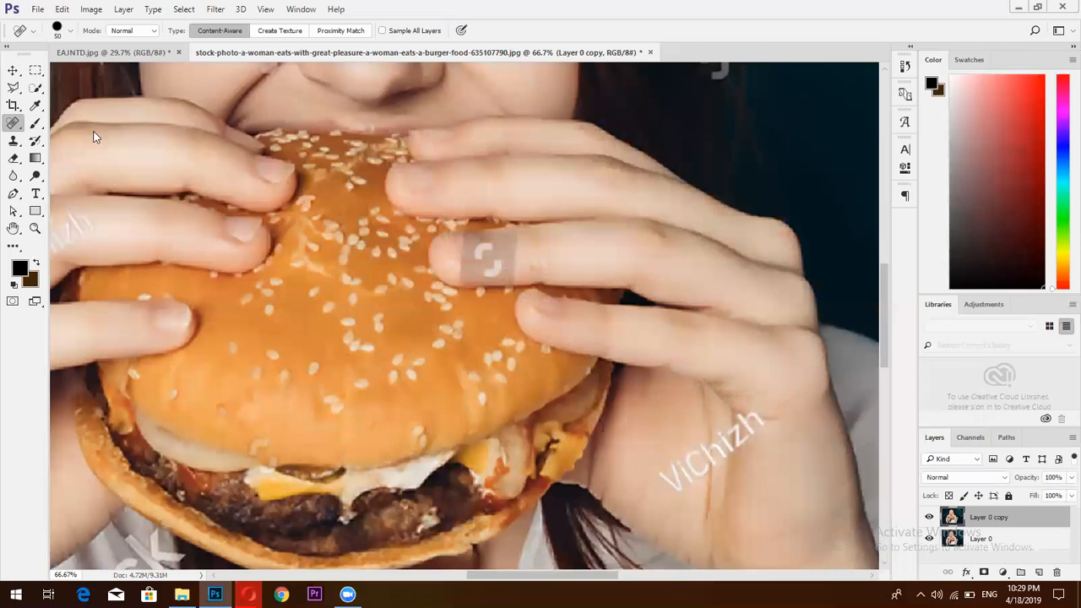
pyautogui.click(13, 71)
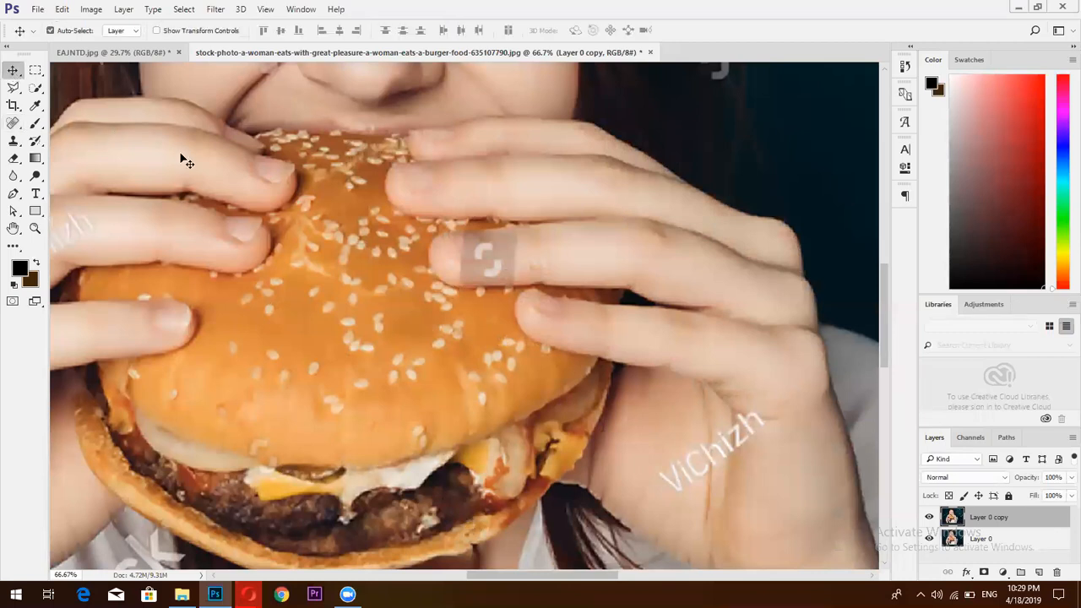
pyautogui.hotkey('ctrl', '0')
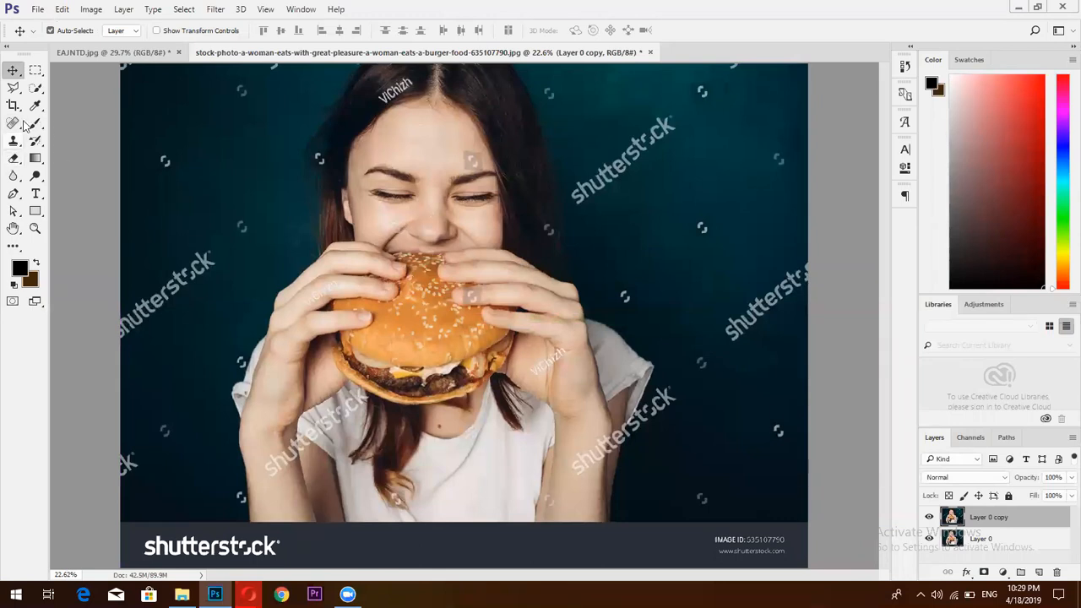
pyautogui.click(13, 123)
pyautogui.press(']')
pyautogui.press(']')
pyautogui.press(']')
pyautogui.press(']')
pyautogui.press(']')
pyautogui.press(']')
pyautogui.press(']')
pyautogui.press(']')
pyautogui.press(']')
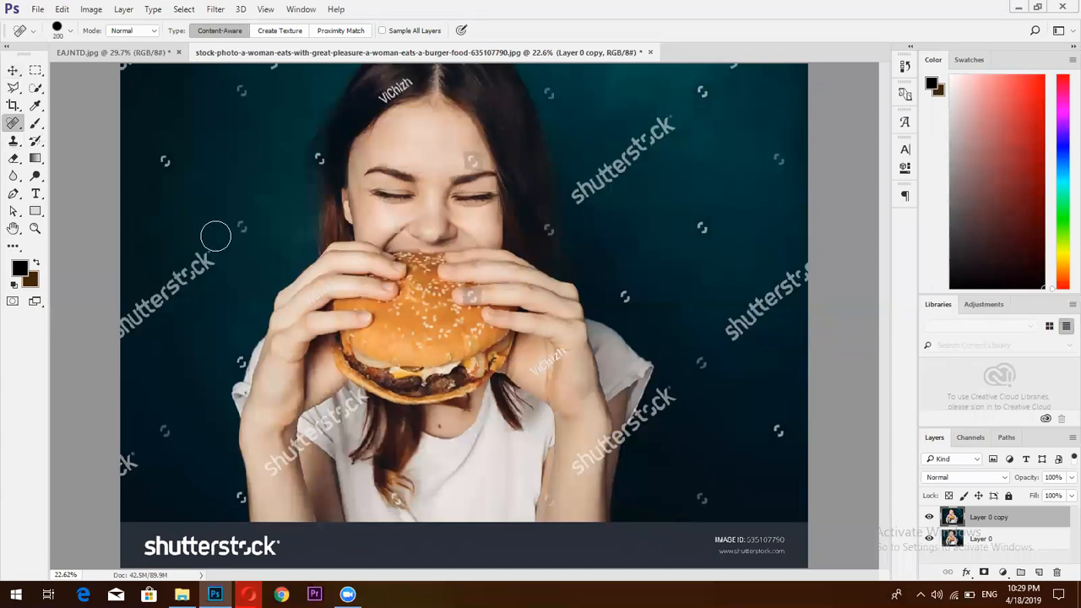
pyautogui.click(209, 257)
pyautogui.moveTo(119, 327); pyautogui.dragTo(225, 248)
pyautogui.click(243, 229)
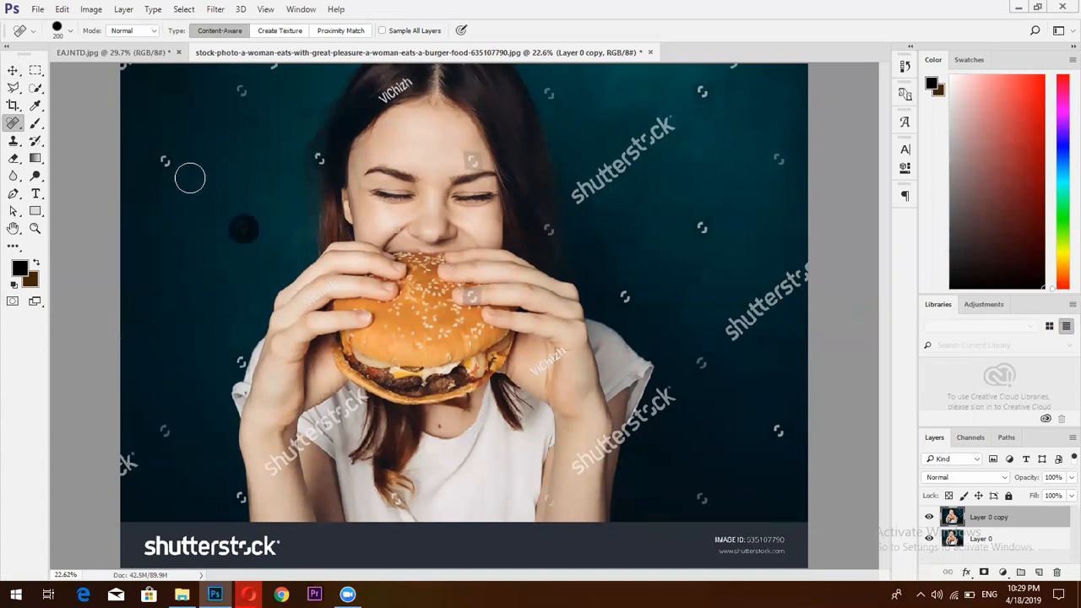
pyautogui.click(166, 160)
pyautogui.click(161, 430)
pyautogui.click(125, 464)
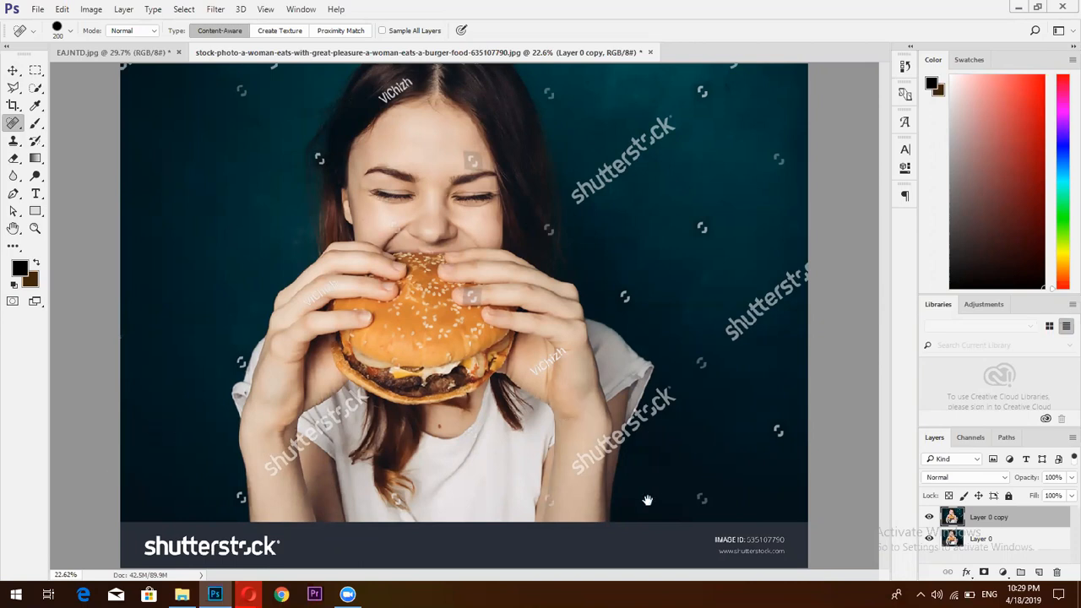
# Heal the watermark text at the photo's right edge and the small marks in the lower-right background
pyautogui.click(724, 332)
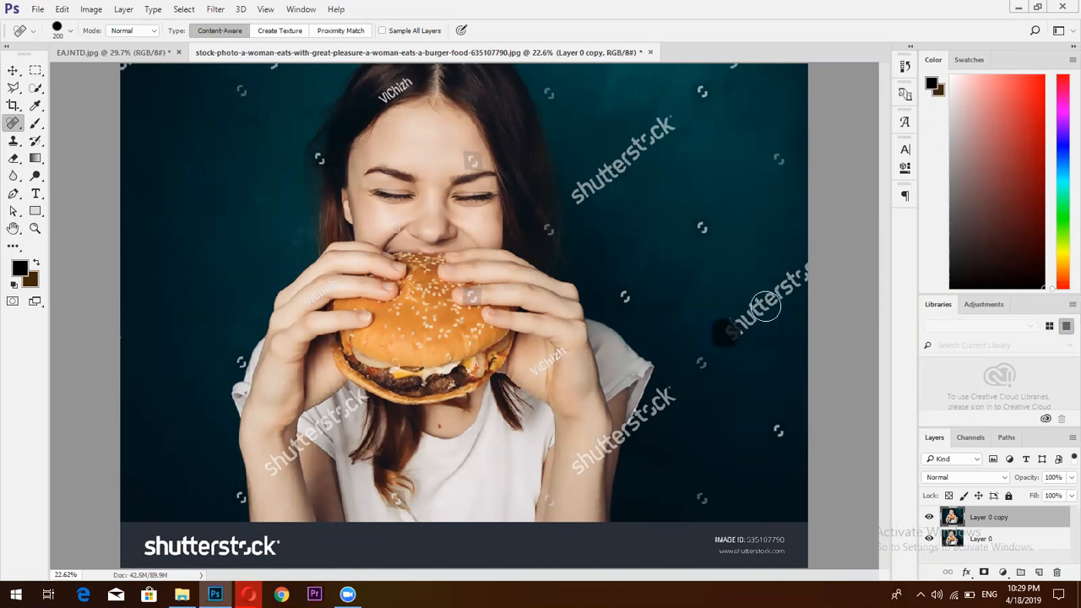
pyautogui.keyDown('shift'); pyautogui.click(816, 263); pyautogui.keyUp('shift')
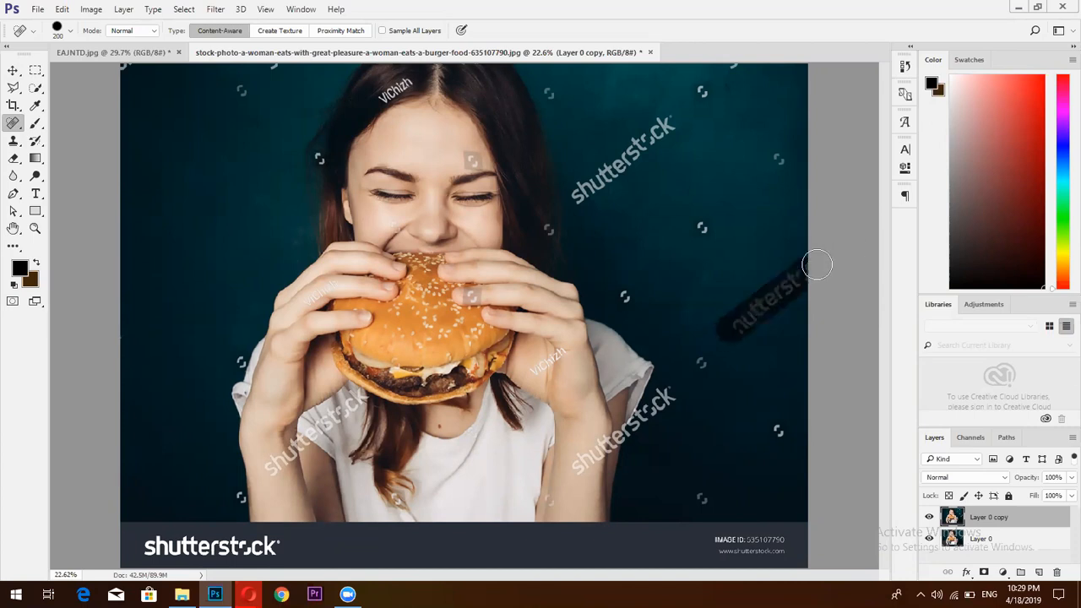
pyautogui.click(775, 425)
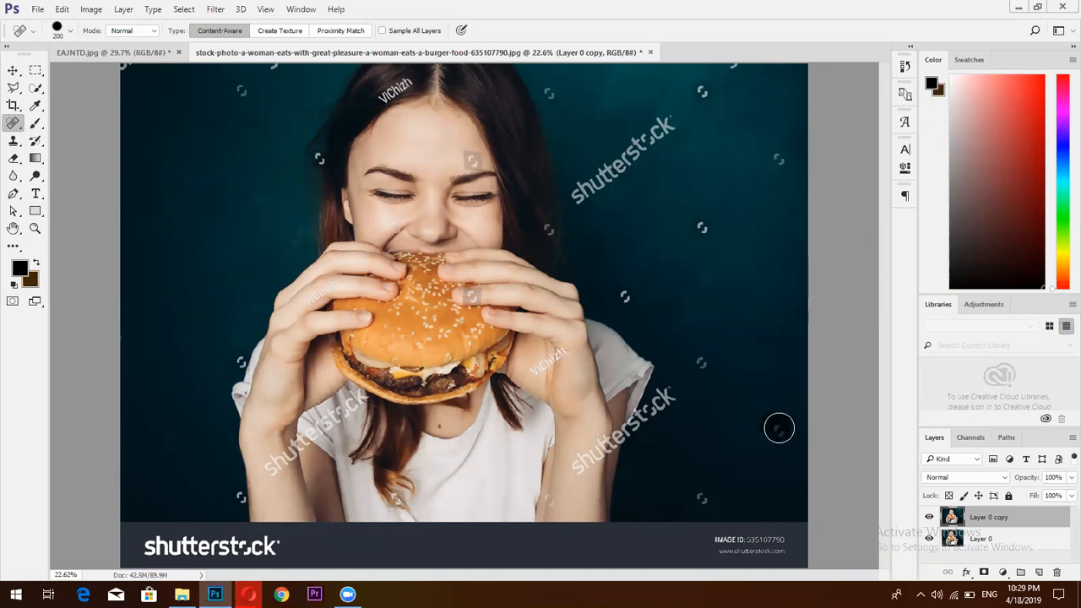
pyautogui.click(700, 363)
pyautogui.click(694, 497)
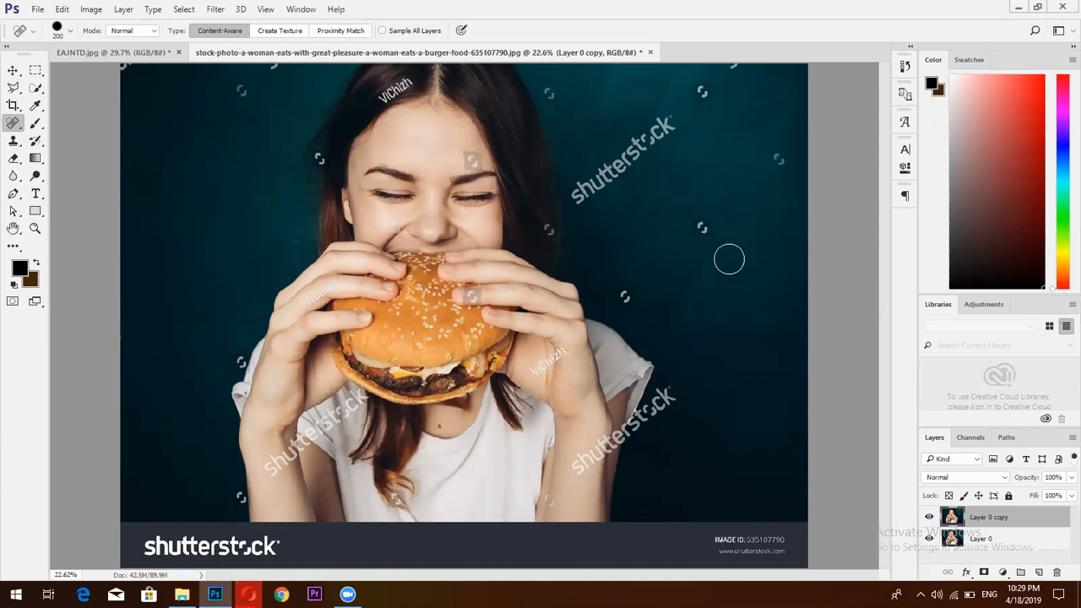
# Heal the small marks, the diagonal watermark text and its leftover speck in the background right of the woman's head and shoulder
pyautogui.click(696, 230)
pyautogui.click(777, 160)
pyautogui.click(623, 294)
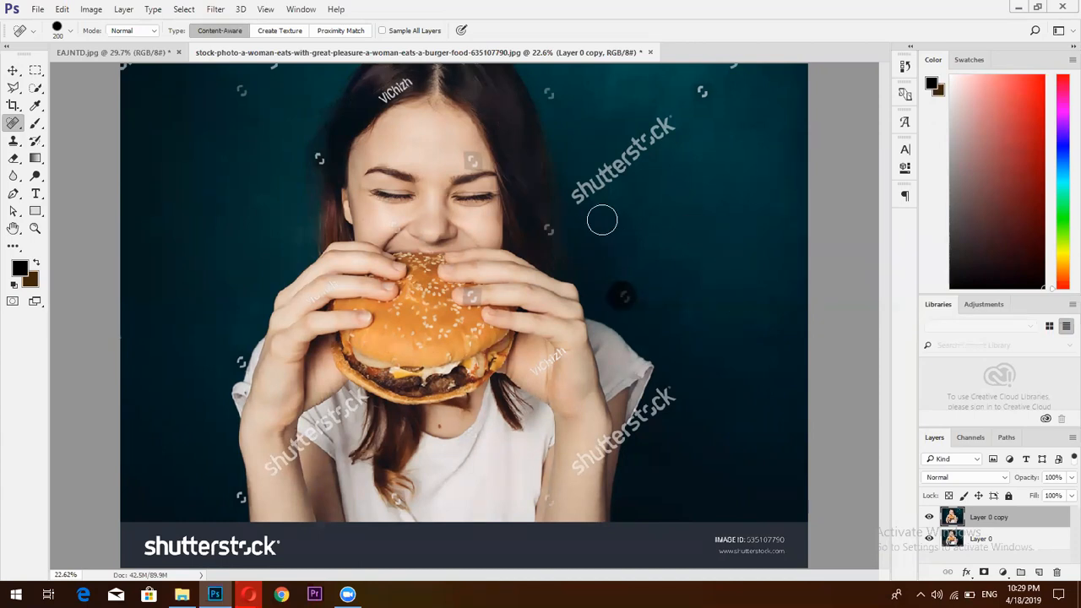
pyautogui.click(554, 227)
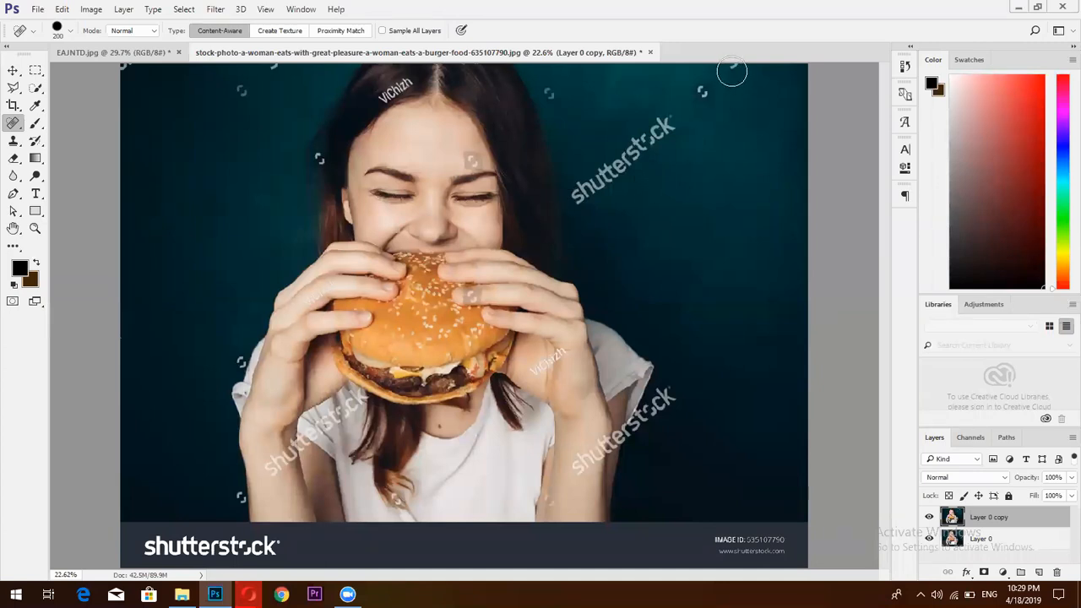
pyautogui.keyDown('shift'); pyautogui.click(730, 74); pyautogui.keyUp('shift')
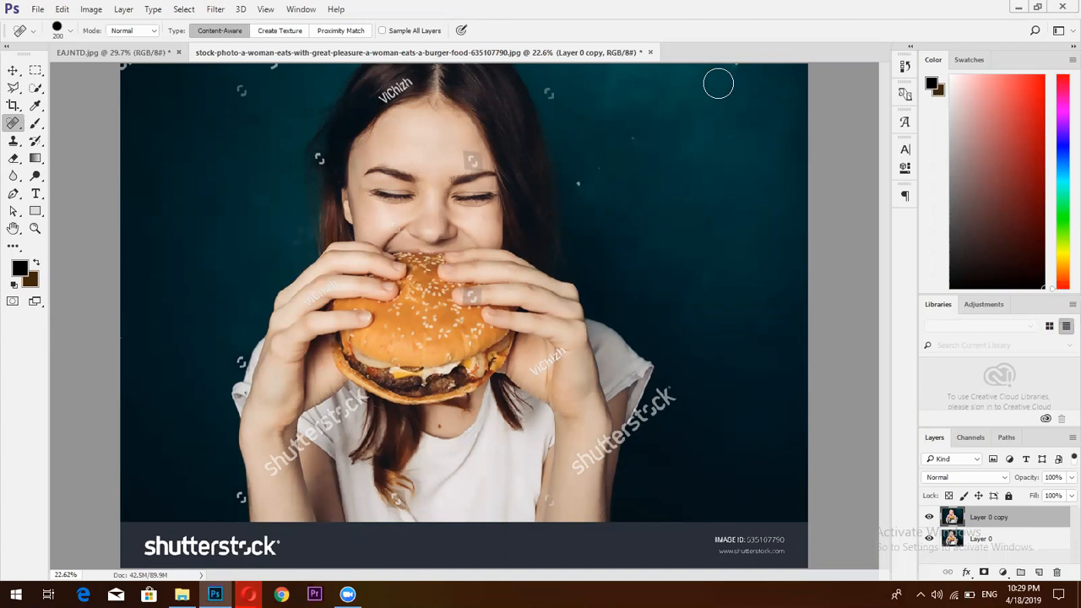
pyautogui.click(557, 89)
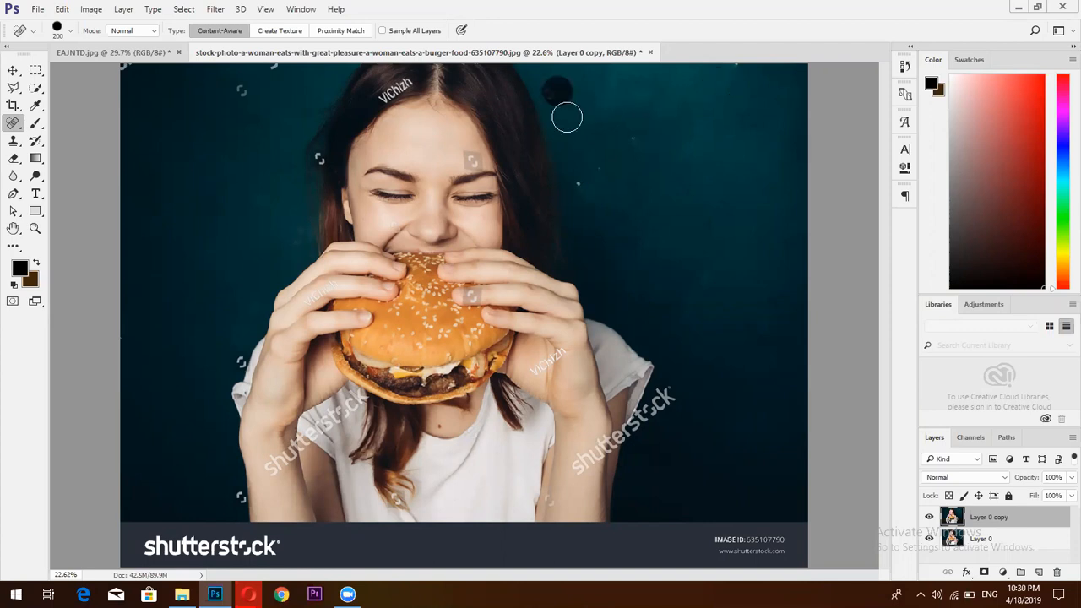
pyautogui.click(585, 178)
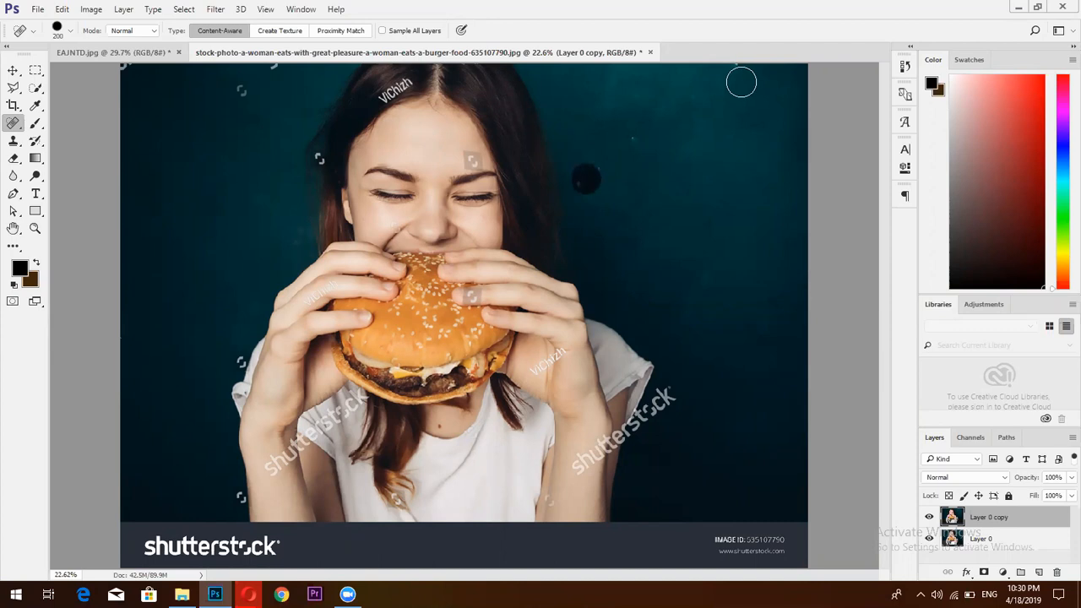
# Heal the end of the watermark text beside the right sleeve and the remaining small marks along the left background
pyautogui.moveTo(671, 394); pyautogui.dragTo(647, 415)
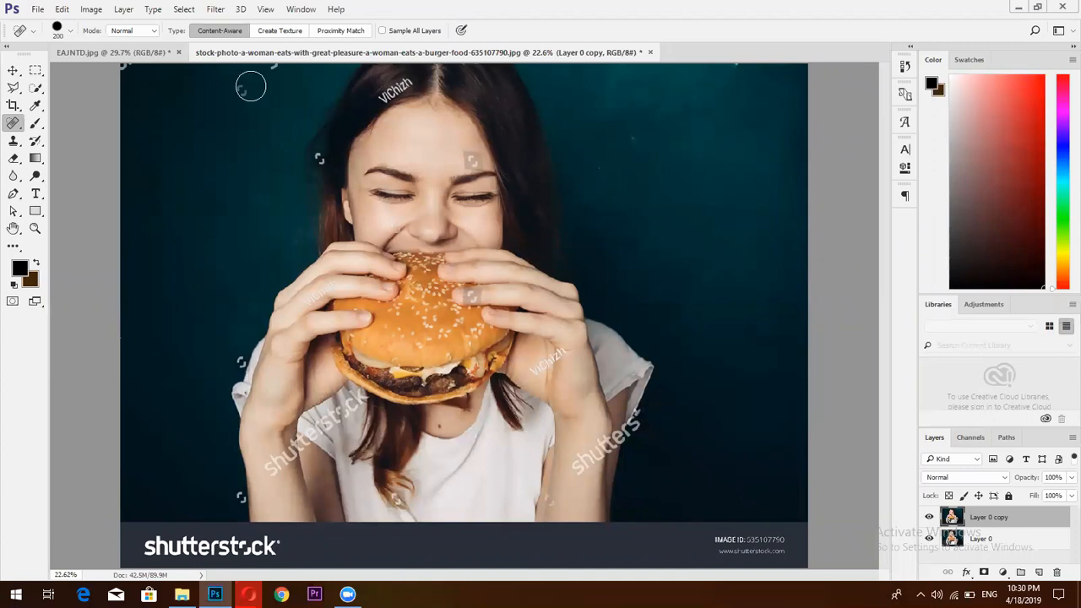
pyautogui.moveTo(241, 98); pyautogui.dragTo(266, 71)
pyautogui.click(230, 362)
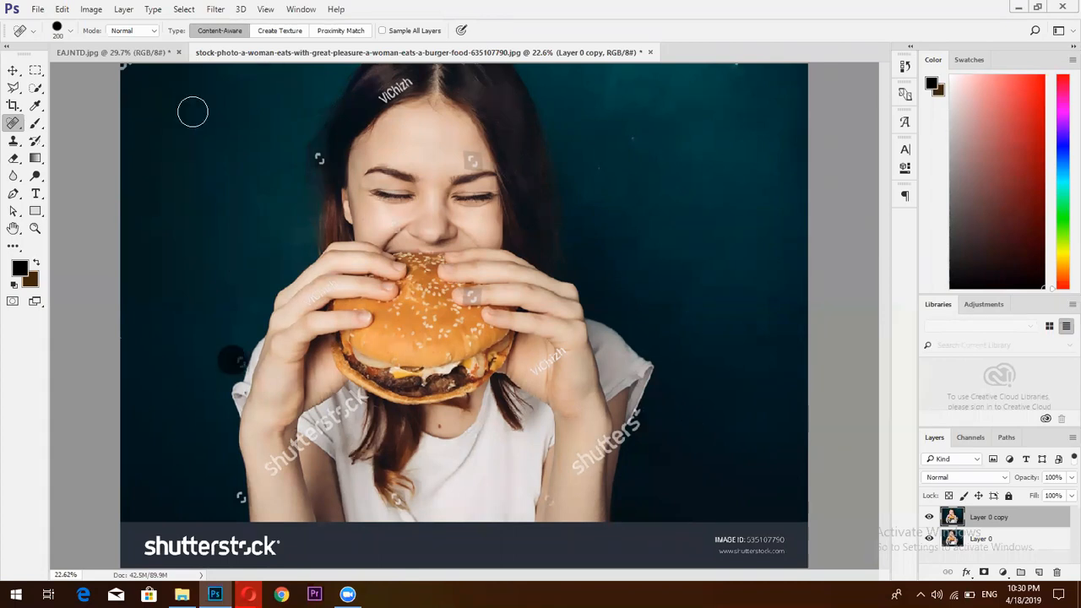
pyautogui.click(233, 498)
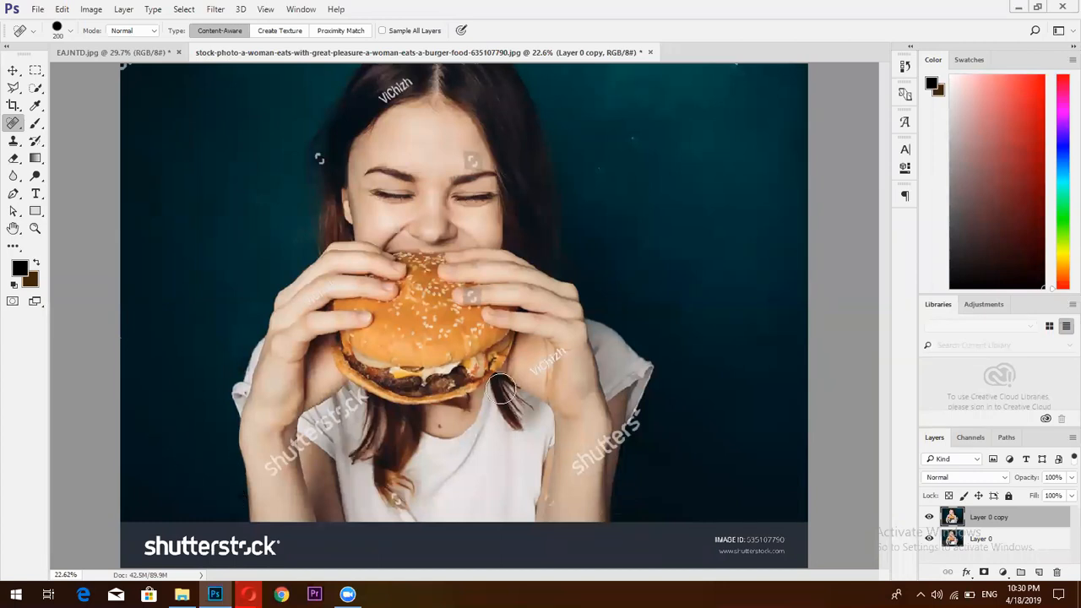
# With the healing brush at size 90, heal the photographer's credit on the hair and the marks on the face and forehead
pyautogui.press('[')
pyautogui.press('[')
pyautogui.press('[')
pyautogui.press('[')
pyautogui.click(407, 83)
pyautogui.click(381, 97)
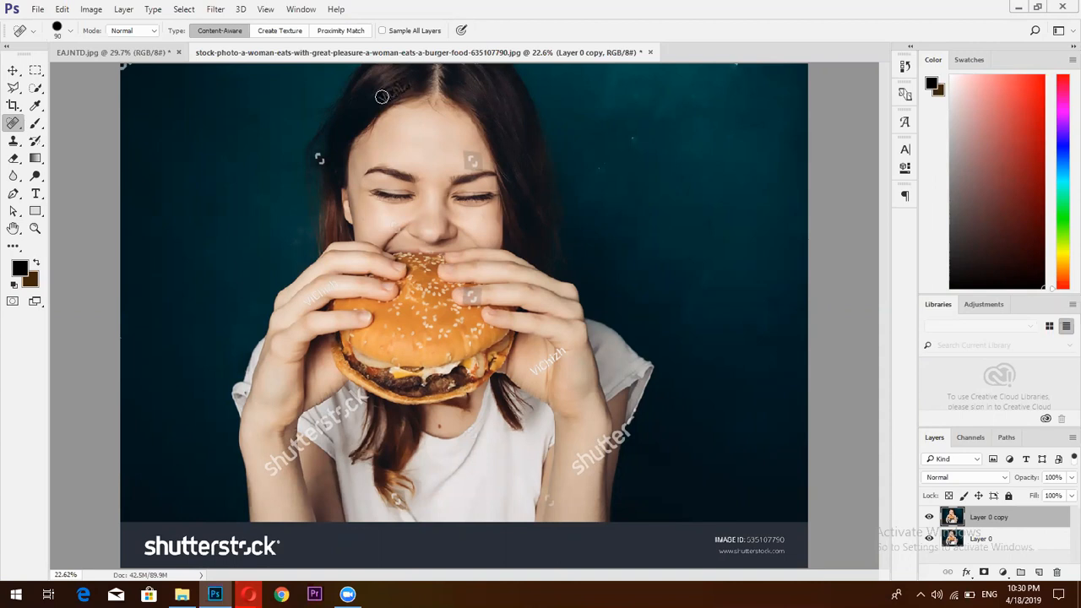
pyautogui.click(392, 224)
pyautogui.click(396, 230)
pyautogui.moveTo(478, 156); pyautogui.dragTo(463, 156)
# Heal the photographer's credit on the right-hand wrist, the watermark text across that forearm and sleeve, and the mark on the shirt
pyautogui.moveTo(560, 362)
pyautogui.mouseDown()
pyautogui.moveTo(561, 353)
pyautogui.moveTo(531, 370)
pyautogui.moveTo(545, 366)
pyautogui.mouseUp()
pyautogui.moveTo(580, 461)
pyautogui.mouseDown()
pyautogui.moveTo(576, 469)
pyautogui.moveTo(601, 444)
pyautogui.moveTo(599, 454)
pyautogui.mouseUp()
pyautogui.click(597, 454)
pyautogui.click(601, 444)
pyautogui.click(599, 453)
pyautogui.click(577, 471)
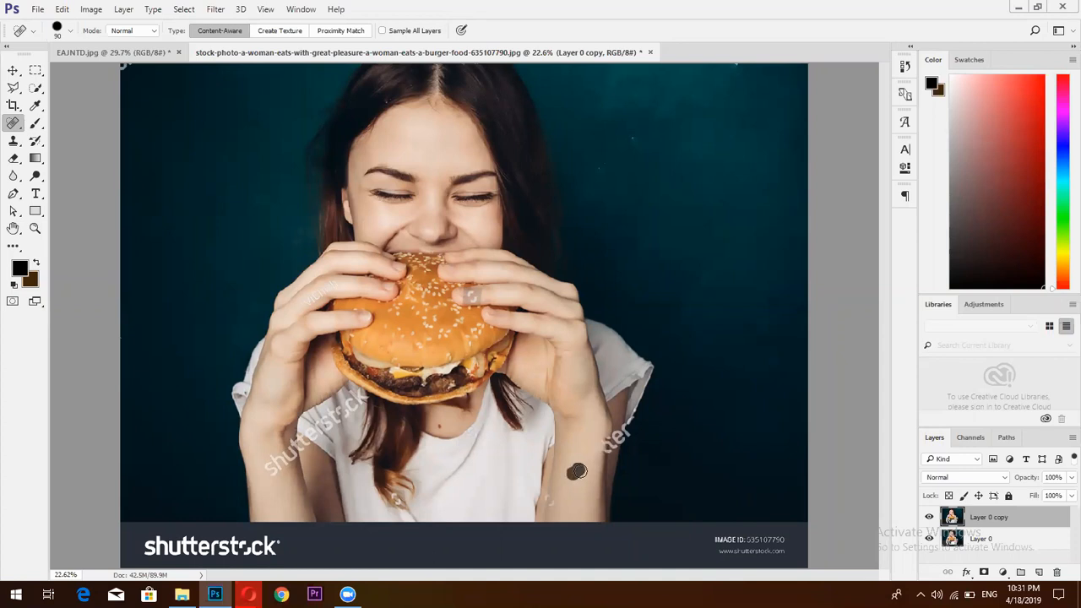
pyautogui.click(549, 500)
pyautogui.moveTo(616, 440)
pyautogui.mouseDown()
pyautogui.moveTo(478, 487)
pyautogui.moveTo(635, 421)
pyautogui.mouseUp()
# With the healing brush at size 100, heal the marks on the hair tip, the left-hand fingers and the fingertip over the bun
pyautogui.press(']')
pyautogui.press(']')
pyautogui.press(']')
pyautogui.moveTo(393, 494)
pyautogui.mouseDown()
pyautogui.moveTo(400, 517)
pyautogui.moveTo(397, 505)
pyautogui.mouseUp()
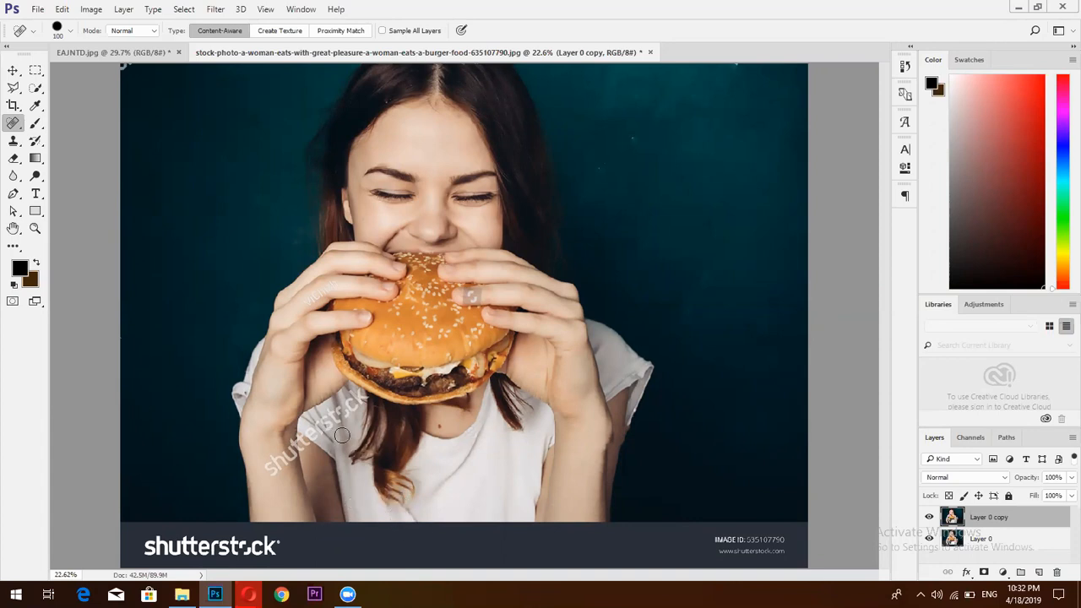
pyautogui.moveTo(332, 282); pyautogui.dragTo(307, 311)
pyautogui.moveTo(479, 293); pyautogui.dragTo(472, 298)
# Inspect the woman's retouched face up close for leftover watermark traces and skin flaws
pyautogui.click(13, 71)
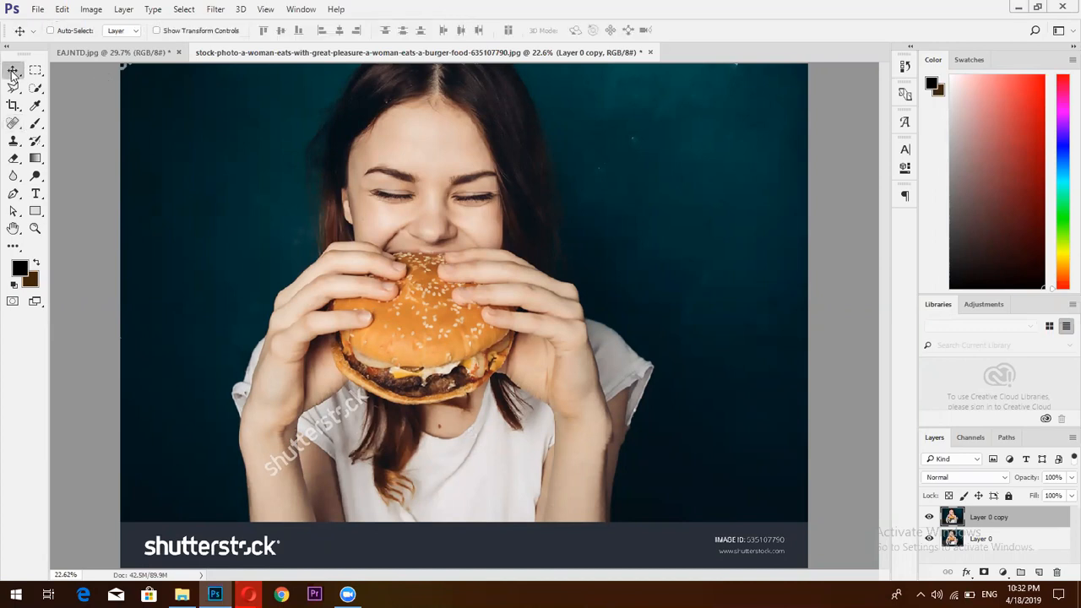
pyautogui.hotkey('ctrl', '+')
pyautogui.hotkey('ctrl', '+')
pyautogui.hotkey('ctrl', '+')
pyautogui.hotkey('ctrl', '+')
pyautogui.hotkey('ctrl', '+')
pyautogui.moveTo(375, 227); pyautogui.dragTo(390, 330)
pyautogui.moveTo(550, 282); pyautogui.dragTo(473, 388)
pyautogui.moveTo(538, 343); pyautogui.dragTo(439, 410)
pyautogui.moveTo(335, 278); pyautogui.dragTo(528, 443)
pyautogui.moveTo(317, 320); pyautogui.dragTo(498, 373)
pyautogui.moveTo(333, 355); pyautogui.dragTo(446, 386)
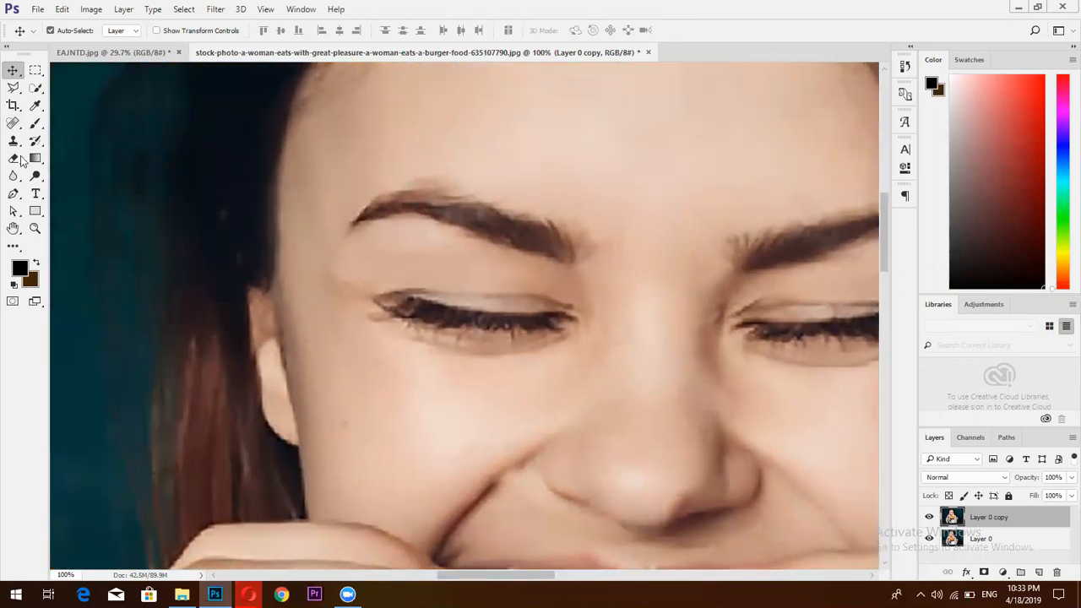
# With the Spot Healing Brush at size 35, brush over skin areas on the cheek, temple and forehead
pyautogui.click(12, 122)
pyautogui.press('[')
pyautogui.press('[')
pyautogui.press('[')
pyautogui.press('[')
pyautogui.press('[')
pyautogui.press('[')
pyautogui.press('[')
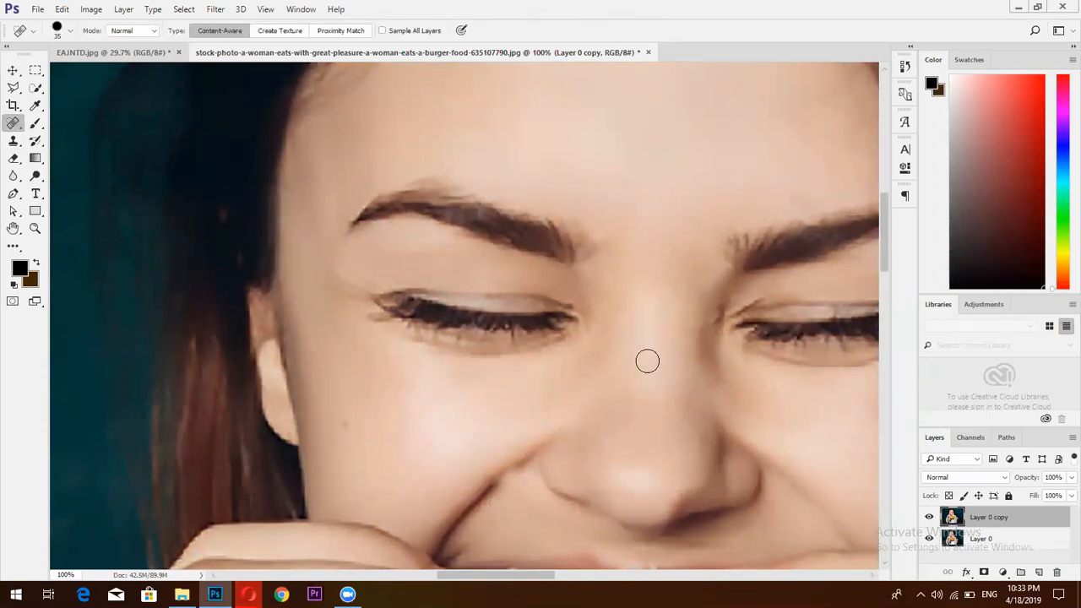
pyautogui.keyDown('shift'); pyautogui.click(531, 413); pyautogui.keyUp('shift')
pyautogui.moveTo(439, 452); pyautogui.dragTo(574, 492)
pyautogui.click(435, 339)
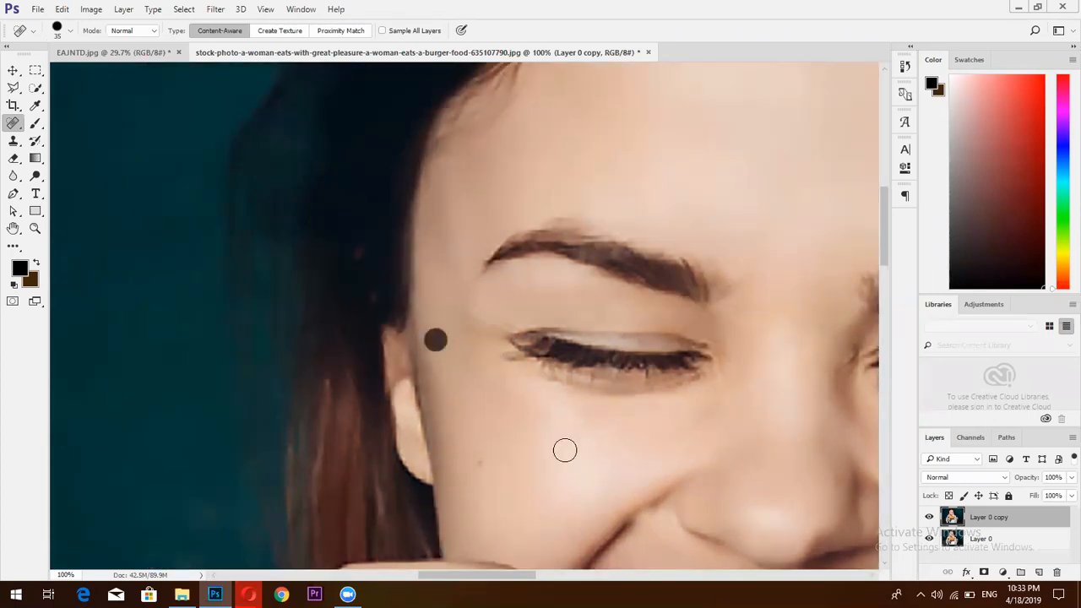
pyautogui.keyDown('shift'); pyautogui.click(608, 467); pyautogui.keyUp('shift')
pyautogui.moveTo(696, 228)
pyautogui.mouseDown()
pyautogui.moveTo(572, 386)
pyautogui.moveTo(482, 431)
pyautogui.mouseUp()
pyautogui.moveTo(620, 434); pyautogui.dragTo(588, 451)
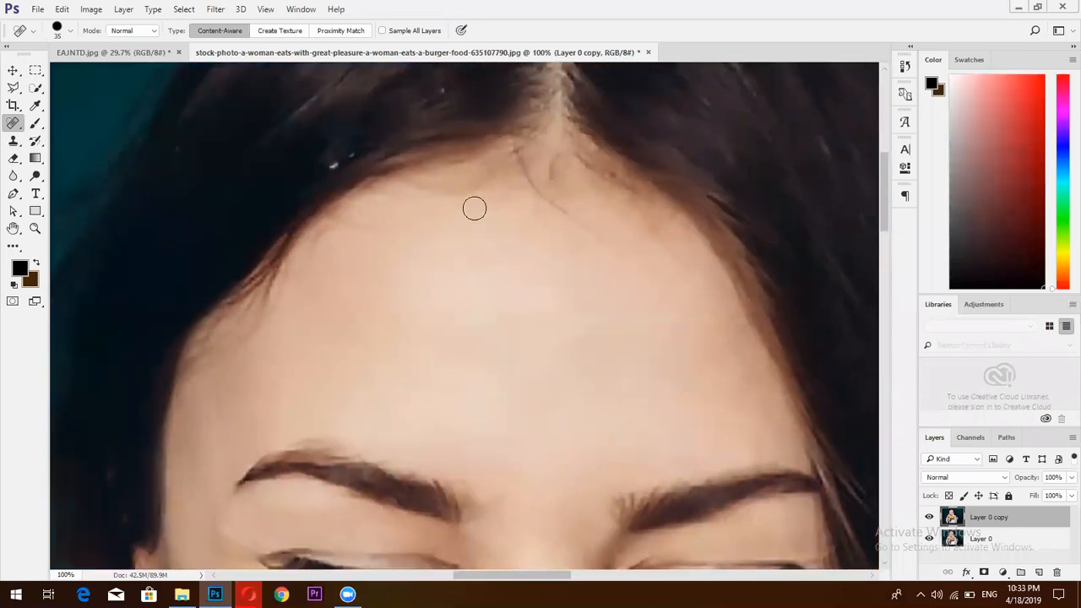
pyautogui.keyDown('shift'); pyautogui.click(729, 421); pyautogui.keyUp('shift')
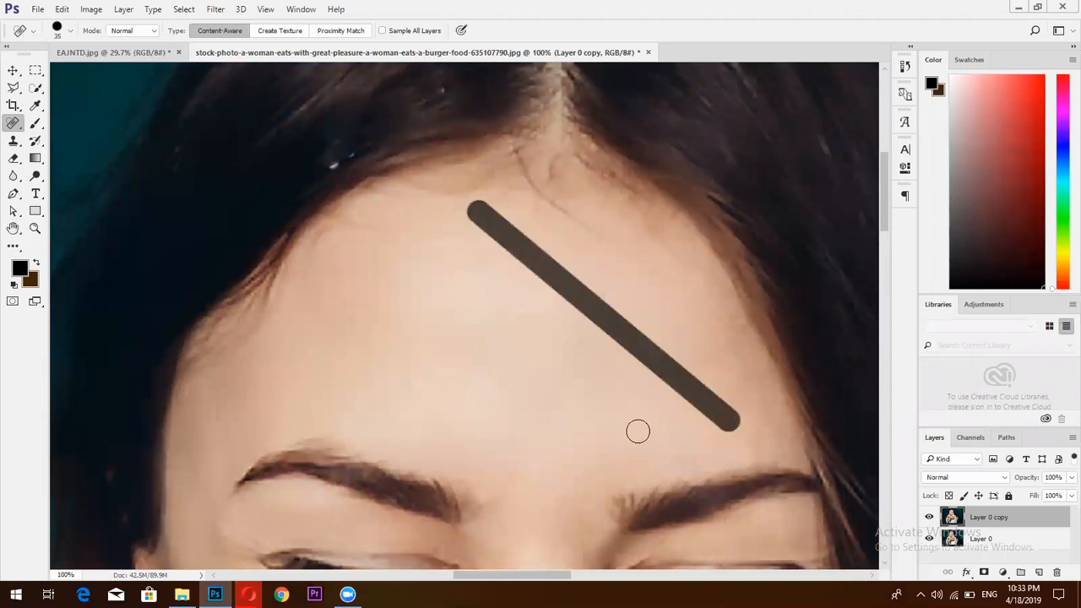
# Heal a small patch of skin on the right-hand finger that rests on top of the bun
pyautogui.scroll(-10, 608, 381)
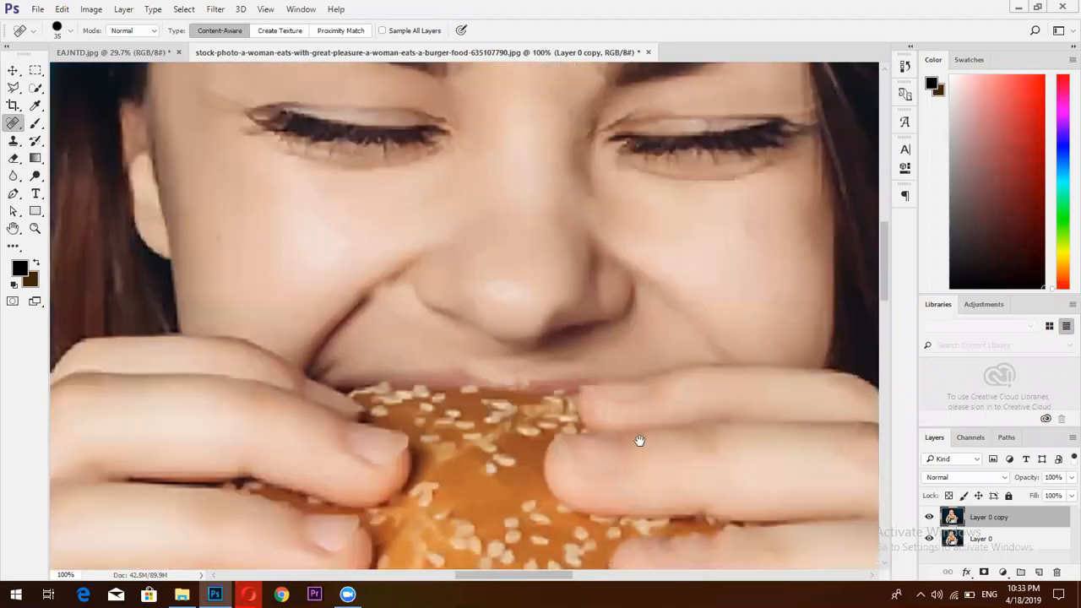
pyautogui.scroll(-5, 789, 369)
pyautogui.hscroll(5, 789, 369)
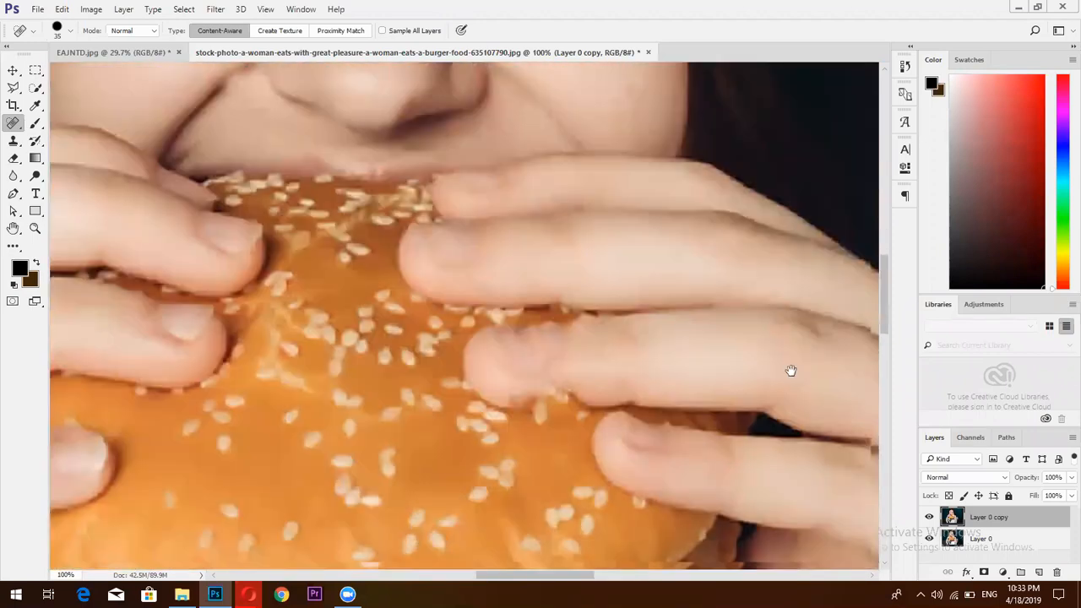
pyautogui.moveTo(787, 376); pyautogui.dragTo(738, 409)
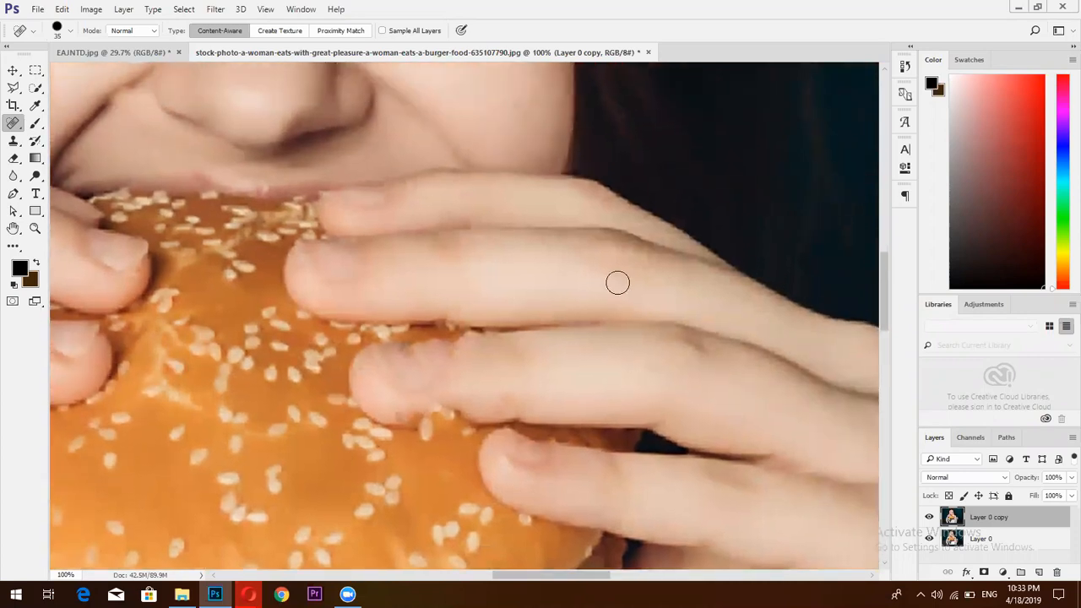
pyautogui.moveTo(591, 252); pyautogui.dragTo(521, 312)
pyautogui.moveTo(610, 279)
pyautogui.mouseDown()
pyautogui.moveTo(596, 374)
pyautogui.moveTo(651, 347)
pyautogui.mouseUp()
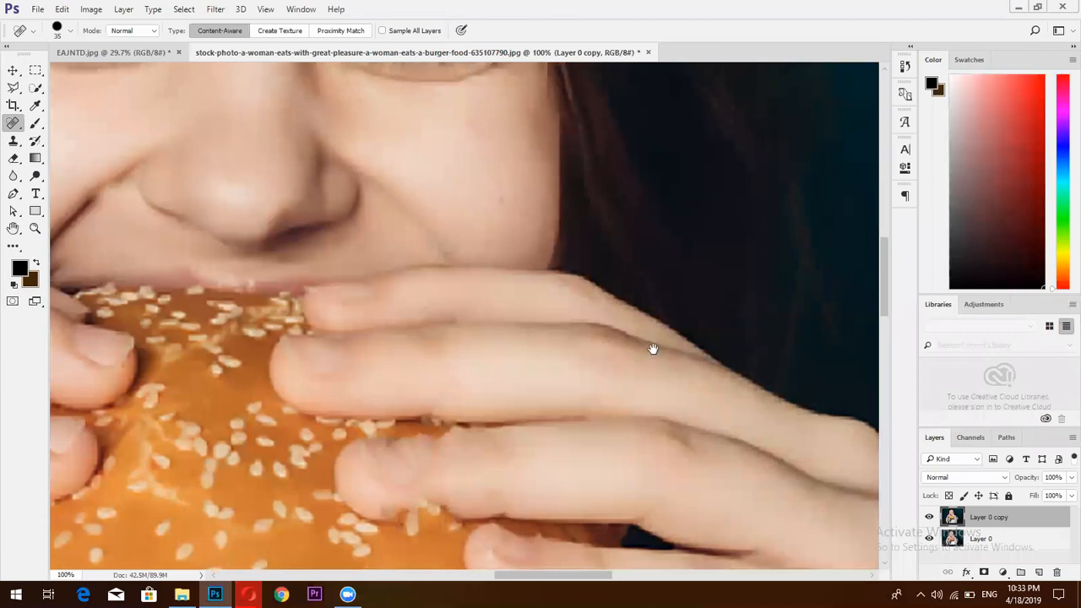
pyautogui.moveTo(549, 347); pyautogui.dragTo(613, 317)
pyautogui.moveTo(465, 335); pyautogui.dragTo(488, 354)
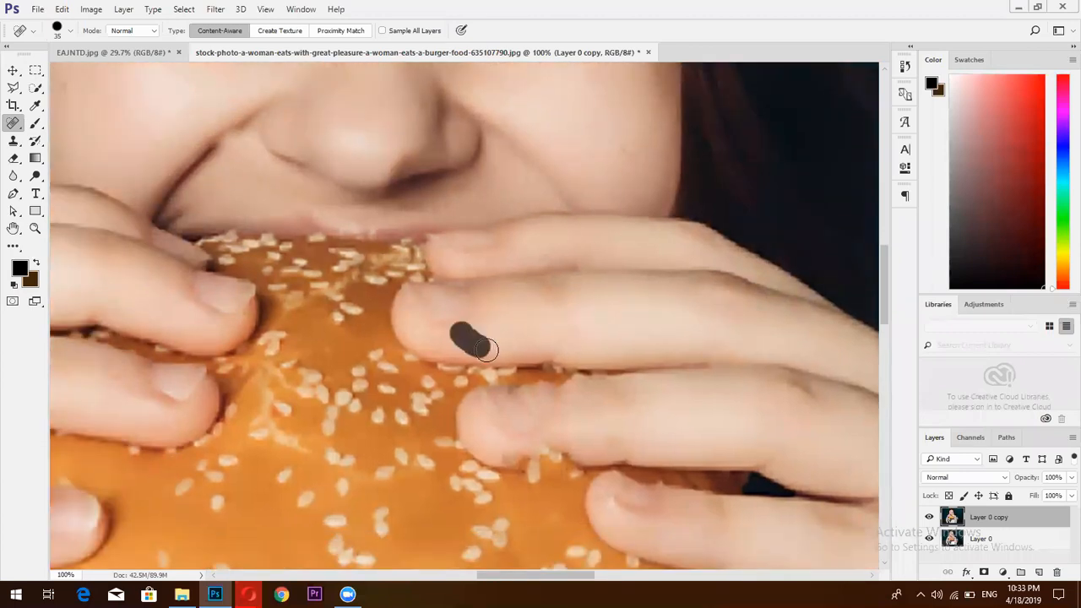
# Brush a straight healing stroke across the right-hand wrist with the Spot Healing Brush
pyautogui.moveTo(630, 420); pyautogui.dragTo(541, 302)
pyautogui.moveTo(861, 363); pyautogui.dragTo(712, 236)
pyautogui.moveTo(730, 441); pyautogui.dragTo(708, 247)
pyautogui.moveTo(716, 284); pyautogui.dragTo(709, 189)
pyautogui.click(654, 227)
pyautogui.moveTo(776, 406); pyautogui.dragTo(639, 339)
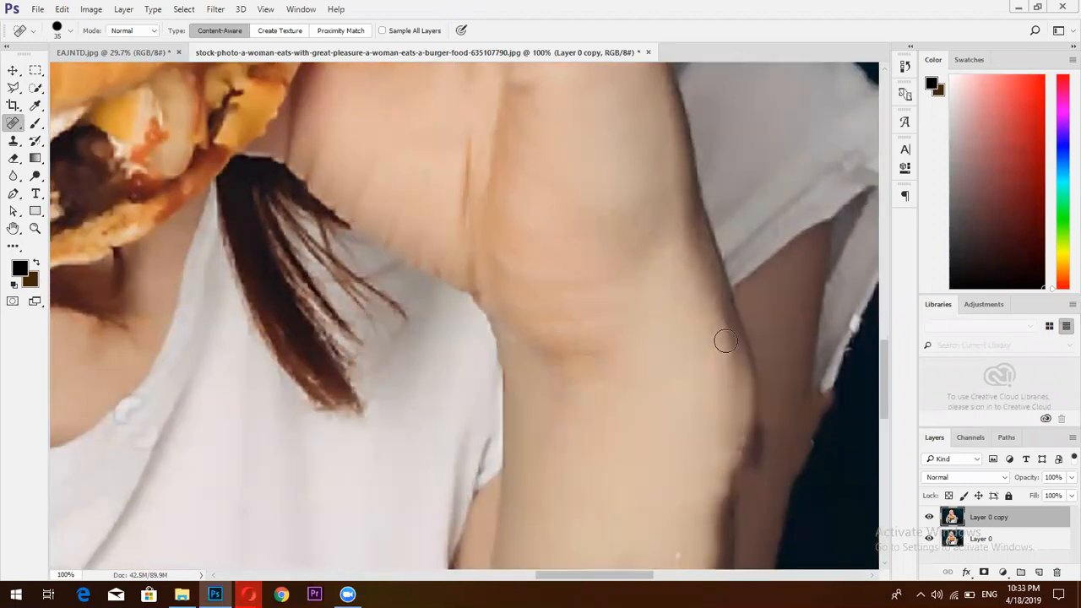
pyautogui.keyDown('shift'); pyautogui.click(725, 340); pyautogui.keyUp('shift')
# Heal the outer edge of the right-hand forearm and the small light spot lower down on it
pyautogui.scroll(-4, 697, 371)
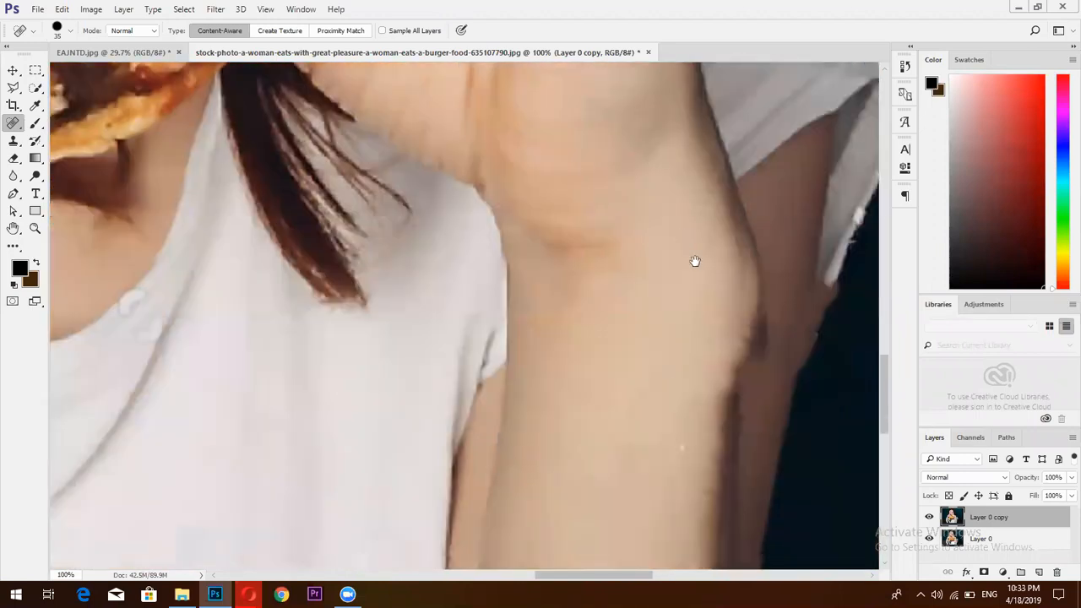
pyautogui.moveTo(728, 282); pyautogui.dragTo(711, 342)
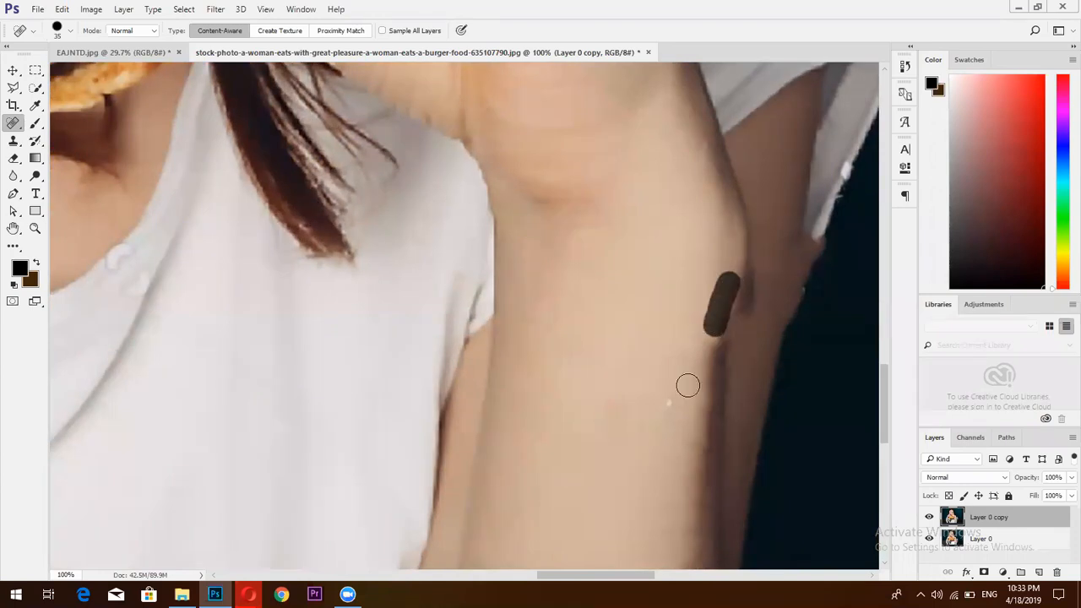
pyautogui.scroll(-1, 686, 337)
pyautogui.scroll(-2, 686, 337)
pyautogui.click(672, 339)
pyautogui.click(659, 414)
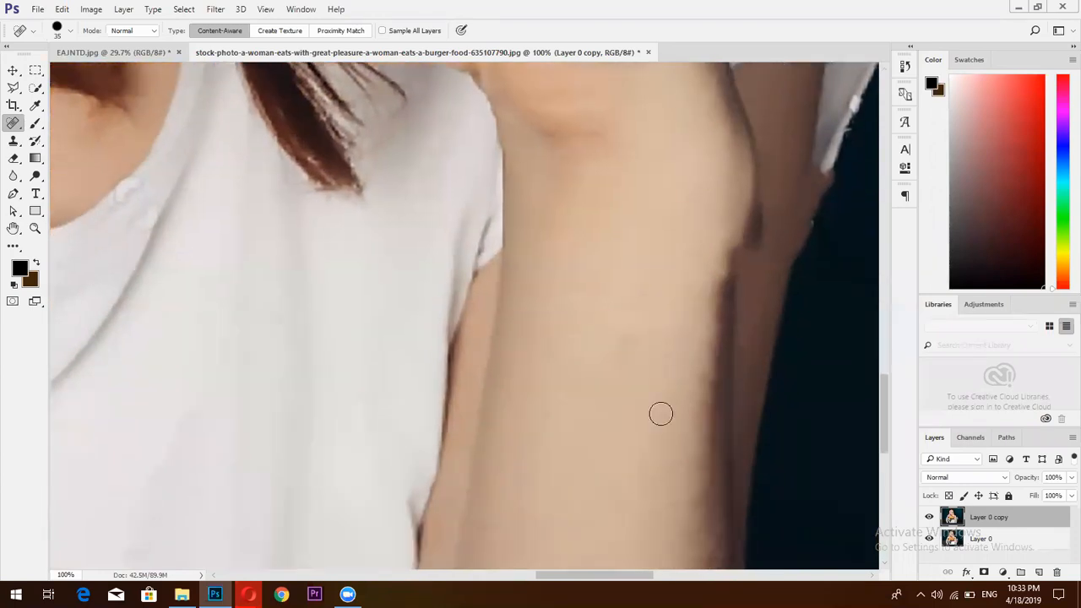
# Brush straight healing strokes across the lower part of the right-hand forearm
pyautogui.scroll(-4, 599, 353)
pyautogui.moveTo(555, 350); pyautogui.dragTo(538, 388)
pyautogui.click(633, 219)
pyautogui.keyDown('shift'); pyautogui.click(558, 319); pyautogui.keyUp('shift')
pyautogui.keyDown('shift'); pyautogui.click(654, 426); pyautogui.keyUp('shift')
pyautogui.keyDown('shift'); pyautogui.click(552, 357); pyautogui.keyUp('shift')
# Heal a long diagonal band across the front of the white shirt below the neckline
pyautogui.moveTo(561, 339); pyautogui.dragTo(758, 439)
pyautogui.moveTo(606, 332); pyautogui.dragTo(718, 424)
pyautogui.click(532, 266)
pyautogui.keyDown('shift'); pyautogui.click(751, 437); pyautogui.keyUp('shift')
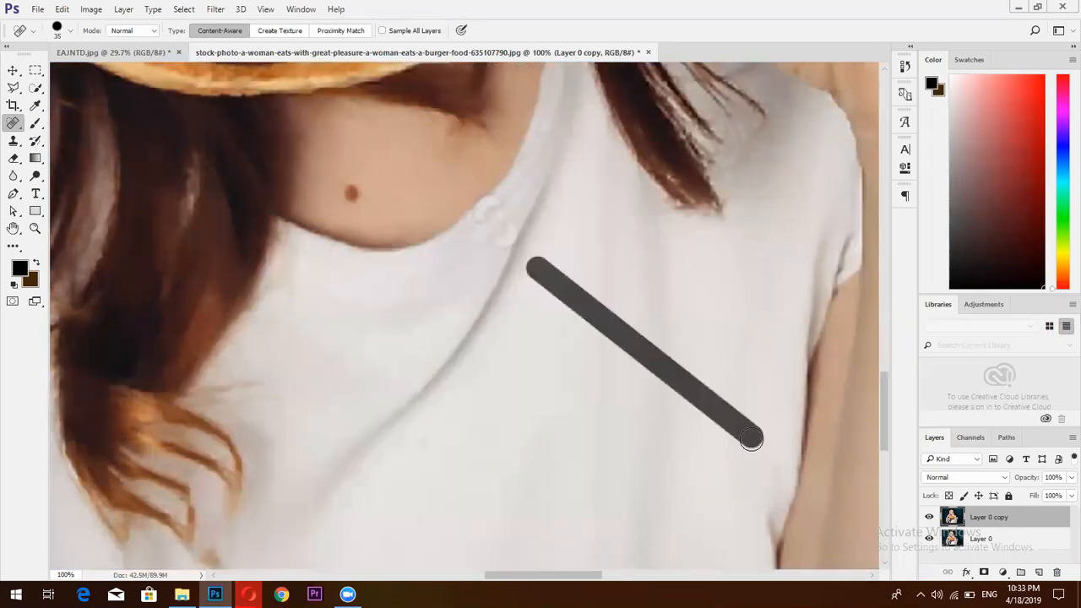
# Heal the pale marks on the shirt collar and a diagonal band of fabric between the neckline and the hair
pyautogui.moveTo(632, 453); pyautogui.dragTo(739, 531)
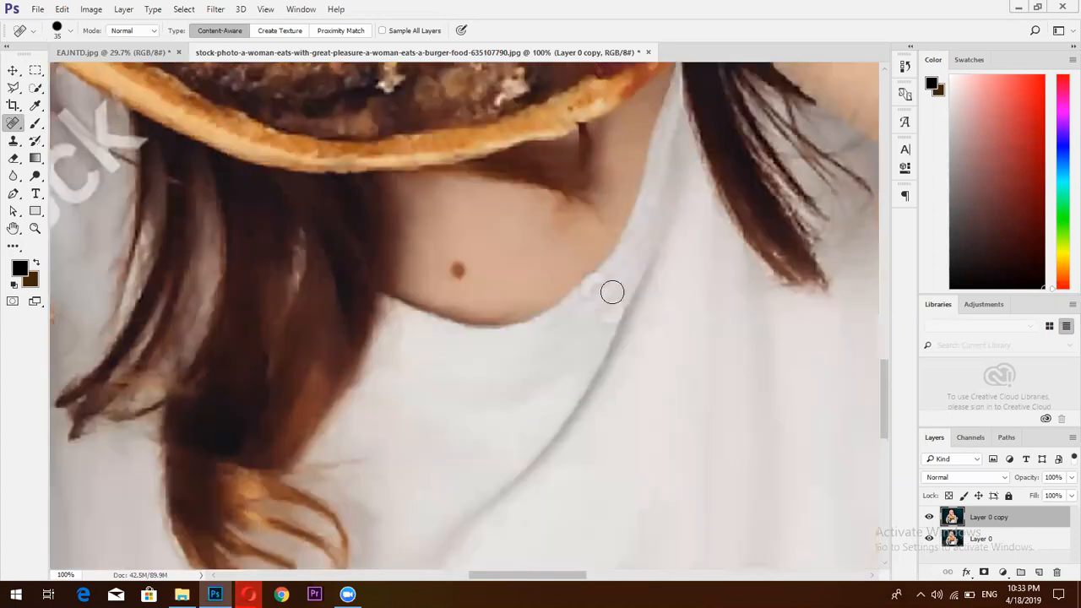
pyautogui.moveTo(619, 306); pyautogui.dragTo(601, 319)
pyautogui.moveTo(609, 277); pyautogui.dragTo(589, 302)
pyautogui.moveTo(584, 355); pyautogui.dragTo(673, 309)
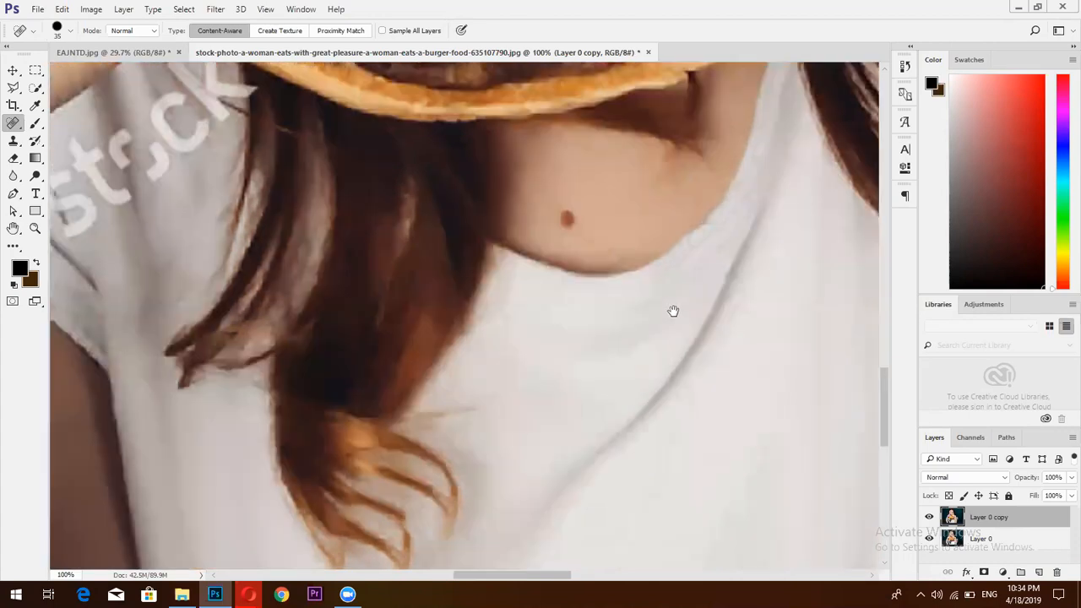
pyautogui.click(632, 314)
pyautogui.keyDown('shift'); pyautogui.click(479, 454); pyautogui.keyUp('shift')
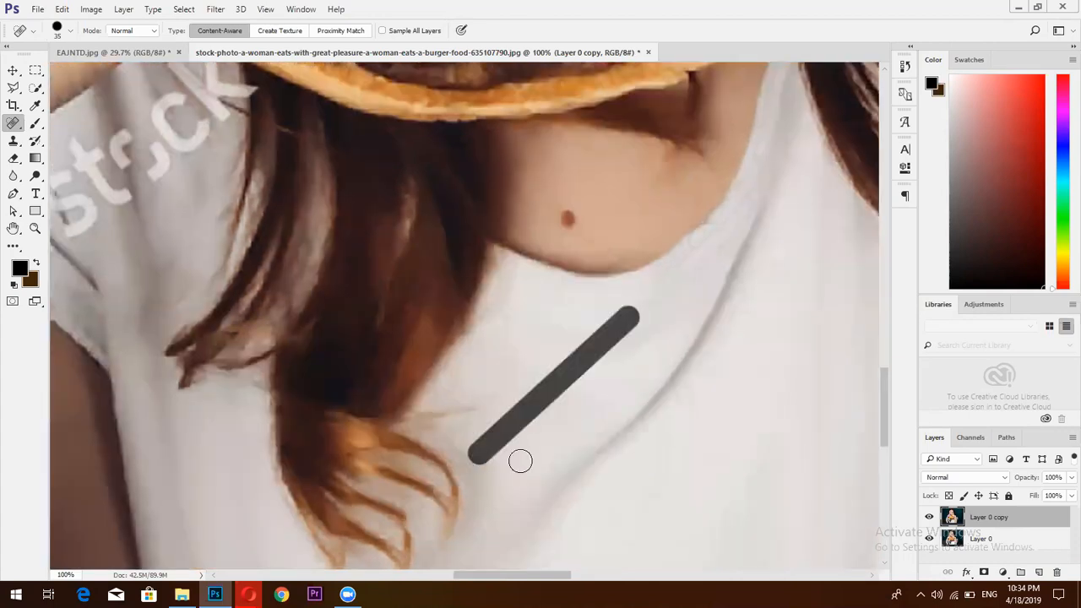
# Brush a straight healing stroke across the left-hand forearm above the watermark text
pyautogui.moveTo(374, 370); pyautogui.dragTo(530, 407)
pyautogui.moveTo(430, 294); pyautogui.dragTo(563, 250)
pyautogui.moveTo(637, 552); pyautogui.dragTo(627, 326)
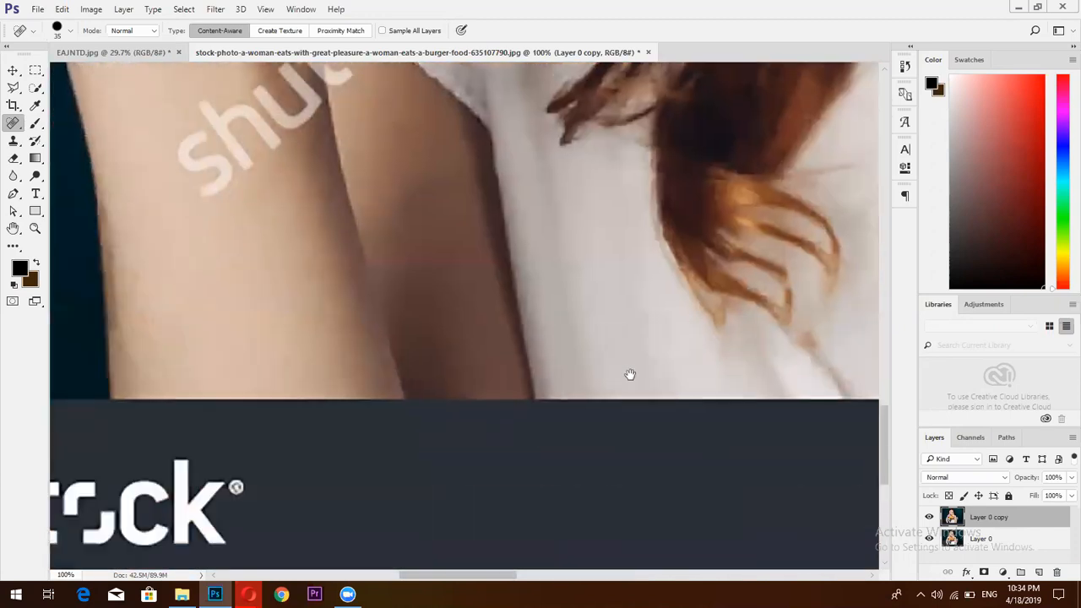
pyautogui.moveTo(407, 402); pyautogui.dragTo(569, 335)
pyautogui.moveTo(420, 107); pyautogui.dragTo(545, 460)
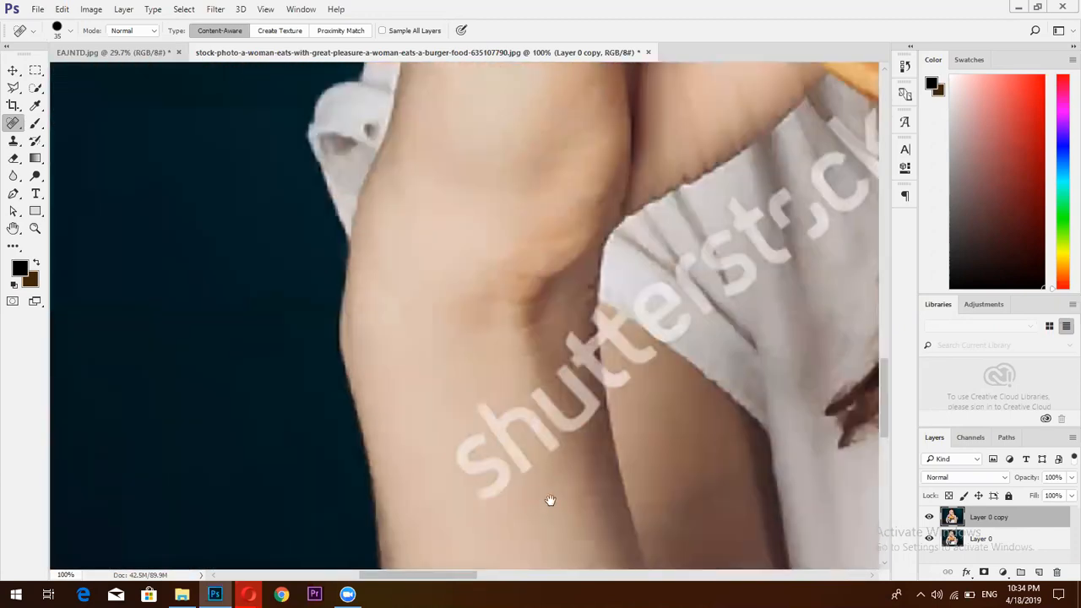
pyautogui.moveTo(502, 329); pyautogui.dragTo(544, 455)
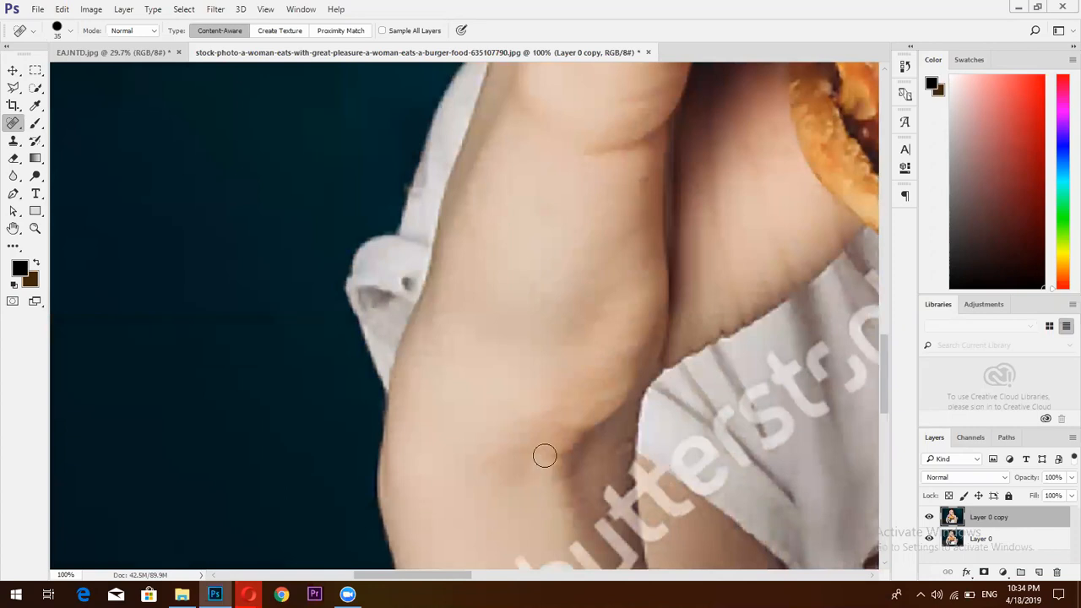
pyautogui.click(462, 215)
pyautogui.keyDown('shift'); pyautogui.click(619, 363); pyautogui.keyUp('shift')
# Heal the watermark letters "shut" off the left-hand forearm
pyautogui.moveTo(559, 388); pyautogui.dragTo(539, 264)
pyautogui.moveTo(684, 425); pyautogui.dragTo(575, 337)
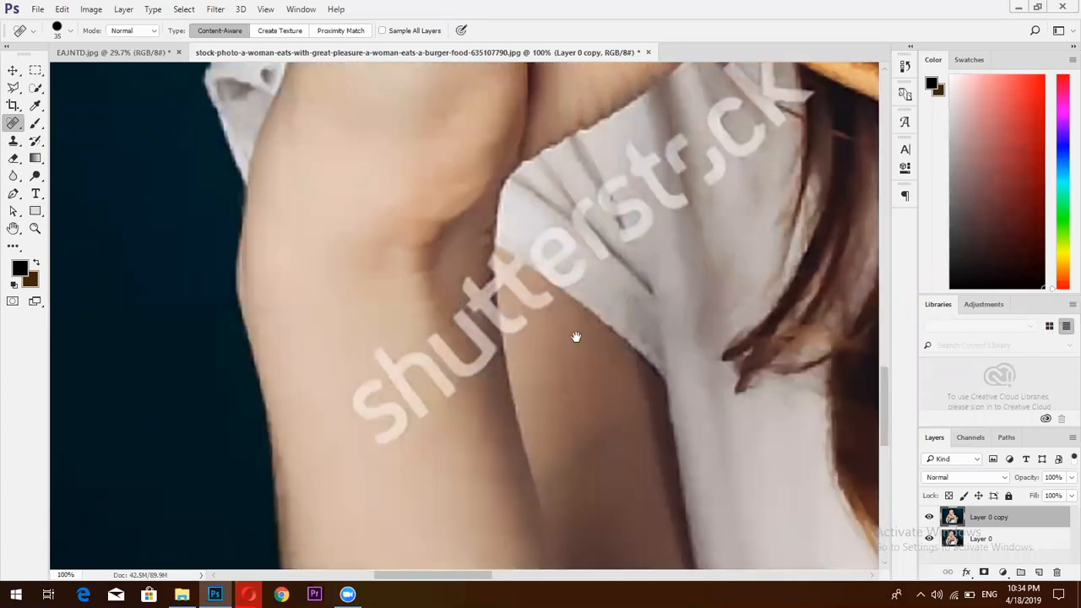
pyautogui.moveTo(538, 399); pyautogui.dragTo(473, 491)
pyautogui.moveTo(659, 282); pyautogui.dragTo(676, 257)
pyautogui.moveTo(537, 438); pyautogui.dragTo(566, 339)
pyautogui.moveTo(504, 397); pyautogui.dragTo(549, 322)
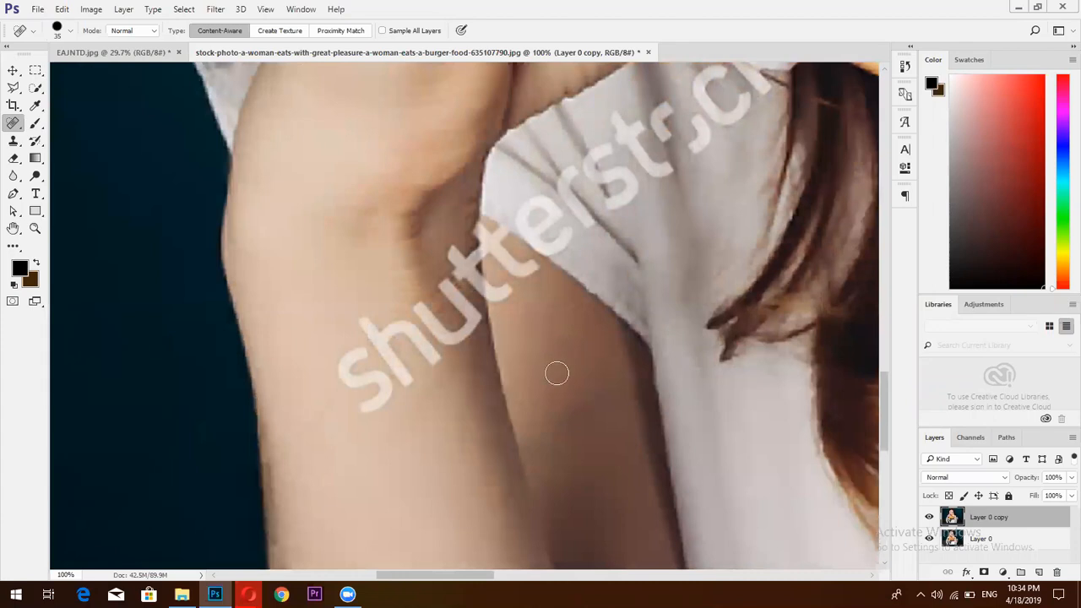
pyautogui.moveTo(355, 348)
pyautogui.mouseDown()
pyautogui.moveTo(348, 385)
pyautogui.moveTo(377, 379)
pyautogui.moveTo(386, 390)
pyautogui.moveTo(357, 402)
pyautogui.moveTo(383, 403)
pyautogui.moveTo(366, 400)
pyautogui.moveTo(378, 396)
pyautogui.moveTo(363, 347)
pyautogui.moveTo(384, 350)
pyautogui.moveTo(407, 372)
pyautogui.mouseUp()
pyautogui.moveTo(381, 328)
pyautogui.mouseDown()
pyautogui.moveTo(405, 331)
pyautogui.moveTo(429, 362)
pyautogui.moveTo(404, 367)
pyautogui.mouseUp()
pyautogui.moveTo(415, 315)
pyautogui.mouseDown()
pyautogui.moveTo(466, 338)
pyautogui.moveTo(472, 320)
pyautogui.moveTo(442, 285)
pyautogui.mouseUp()
pyautogui.moveTo(448, 358)
pyautogui.mouseDown()
pyautogui.moveTo(421, 347)
pyautogui.moveTo(424, 358)
pyautogui.moveTo(403, 364)
pyautogui.moveTo(421, 365)
pyautogui.moveTo(438, 338)
pyautogui.moveTo(440, 361)
pyautogui.moveTo(458, 374)
pyautogui.moveTo(447, 372)
pyautogui.moveTo(439, 346)
pyautogui.mouseUp()
pyautogui.scroll(2, 413, 391)
pyautogui.hscroll(1, 413, 391)
pyautogui.moveTo(423, 385); pyautogui.dragTo(413, 433)
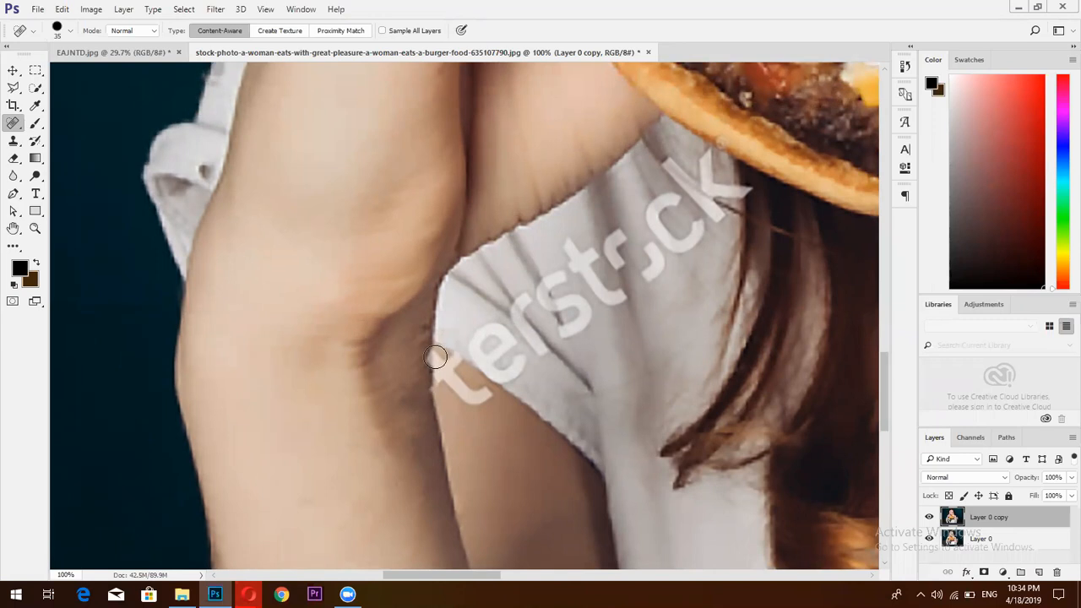
# Heal the second "t" at the sleeve's edge and the letters "o", "c" and "k" on the sleeve below the burger
pyautogui.moveTo(429, 355)
pyautogui.mouseDown()
pyautogui.moveTo(482, 394)
pyautogui.moveTo(440, 377)
pyautogui.mouseUp()
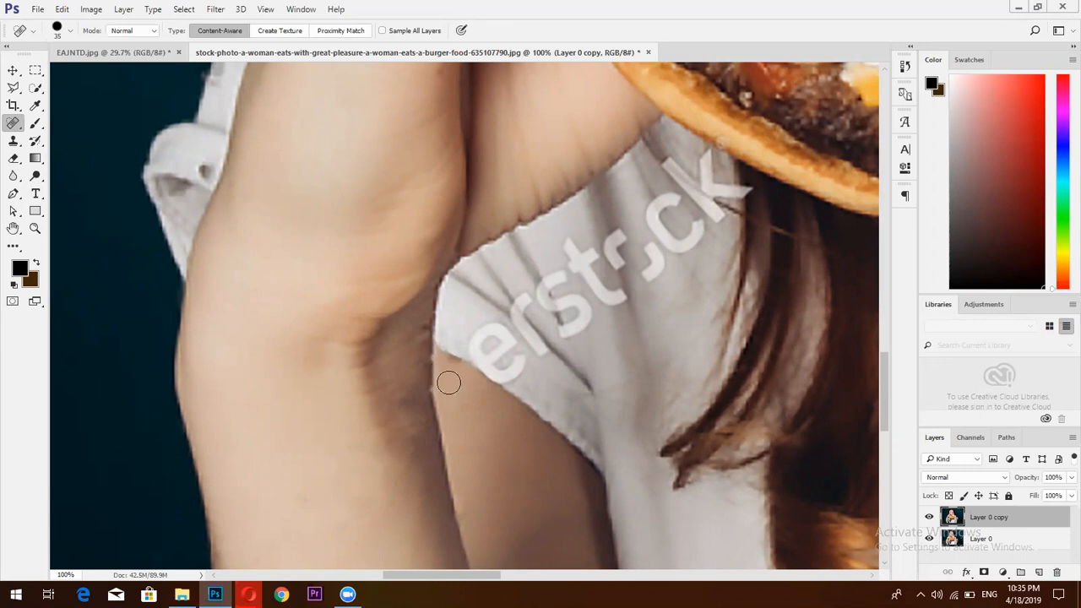
pyautogui.moveTo(471, 418)
pyautogui.mouseDown()
pyautogui.moveTo(415, 434)
pyautogui.moveTo(417, 453)
pyautogui.mouseUp()
pyautogui.moveTo(519, 269); pyautogui.dragTo(535, 314)
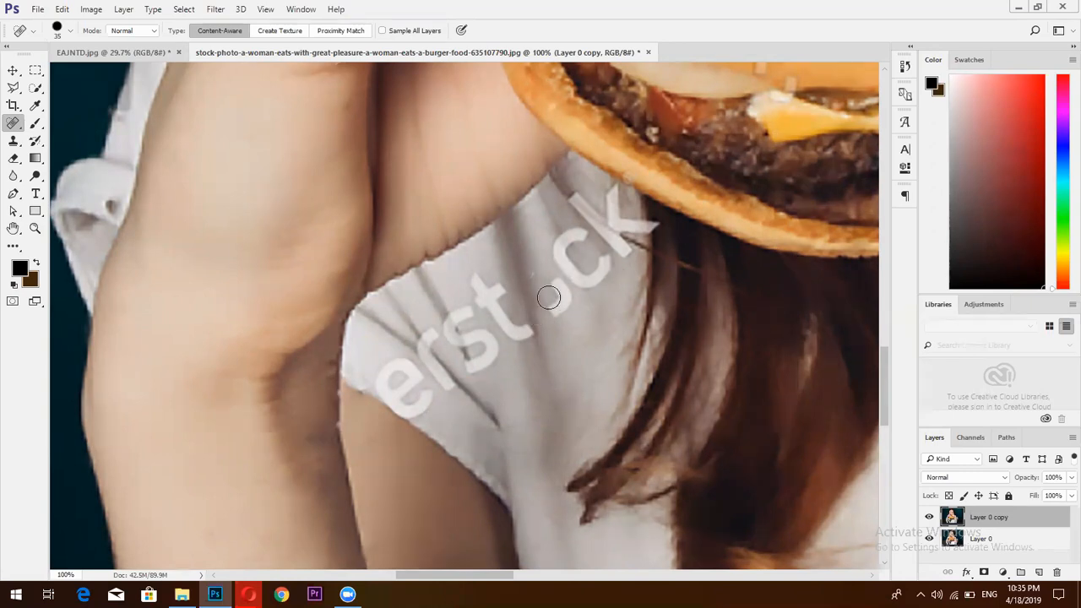
pyautogui.moveTo(560, 282); pyautogui.dragTo(551, 306)
pyautogui.moveTo(577, 233)
pyautogui.mouseDown()
pyautogui.moveTo(549, 252)
pyautogui.moveTo(584, 285)
pyautogui.moveTo(608, 275)
pyautogui.moveTo(605, 264)
pyautogui.mouseUp()
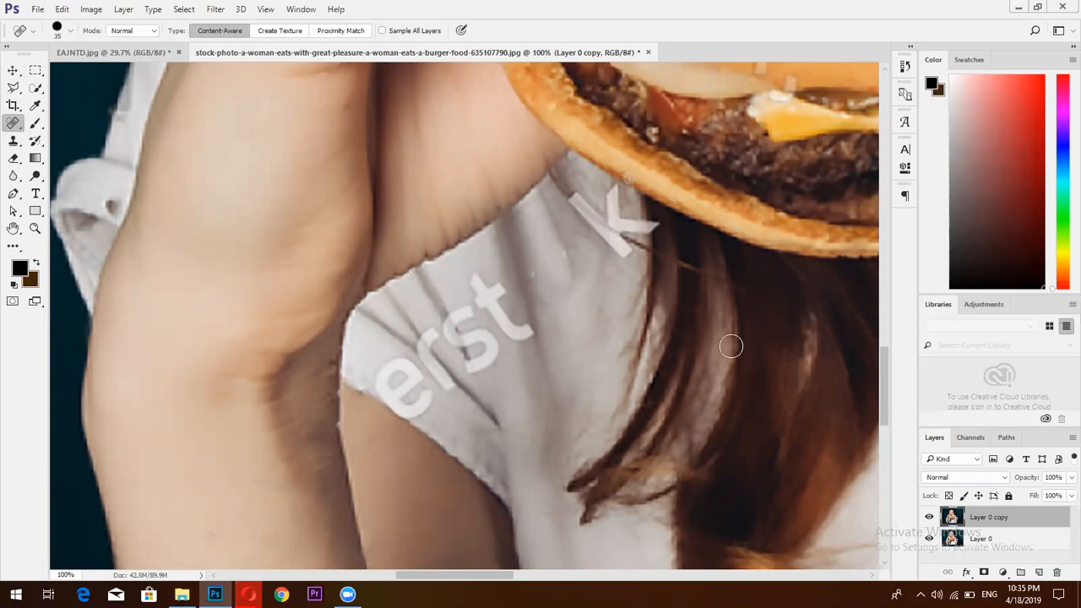
pyautogui.scroll(2, 583, 300)
pyautogui.moveTo(533, 250)
pyautogui.mouseDown()
pyautogui.moveTo(587, 305)
pyautogui.moveTo(609, 282)
pyautogui.moveTo(595, 296)
pyautogui.mouseUp()
pyautogui.moveTo(605, 289)
pyautogui.mouseDown()
pyautogui.moveTo(583, 284)
pyautogui.moveTo(578, 252)
pyautogui.mouseUp()
# Heal the small light spots on the back of the left-hand hand holding the burger
pyautogui.moveTo(787, 278); pyautogui.dragTo(762, 515)
pyautogui.moveTo(656, 353); pyautogui.dragTo(676, 346)
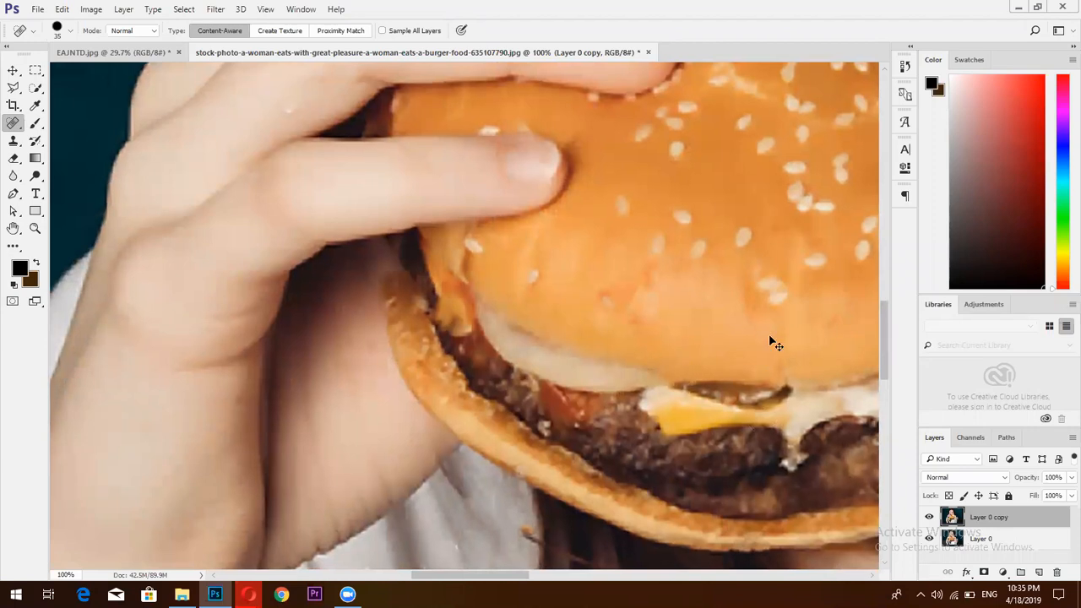
pyautogui.click(670, 393)
pyautogui.moveTo(691, 362)
pyautogui.mouseDown()
pyautogui.moveTo(611, 398)
pyautogui.moveTo(562, 436)
pyautogui.moveTo(441, 360)
pyautogui.moveTo(473, 402)
pyautogui.moveTo(515, 417)
pyautogui.mouseUp()
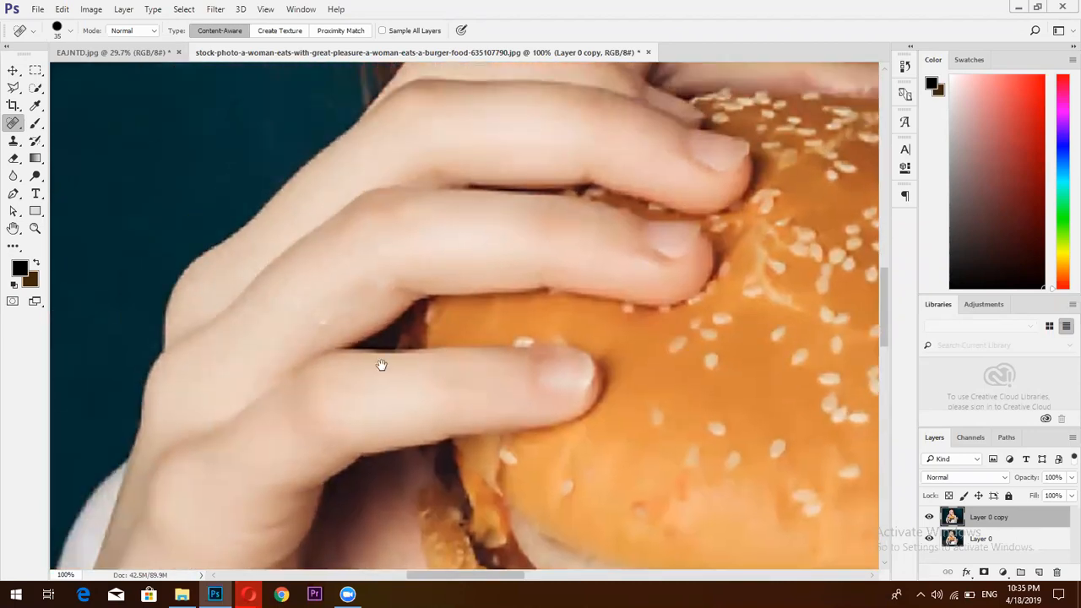
pyautogui.moveTo(381, 364); pyautogui.dragTo(520, 422)
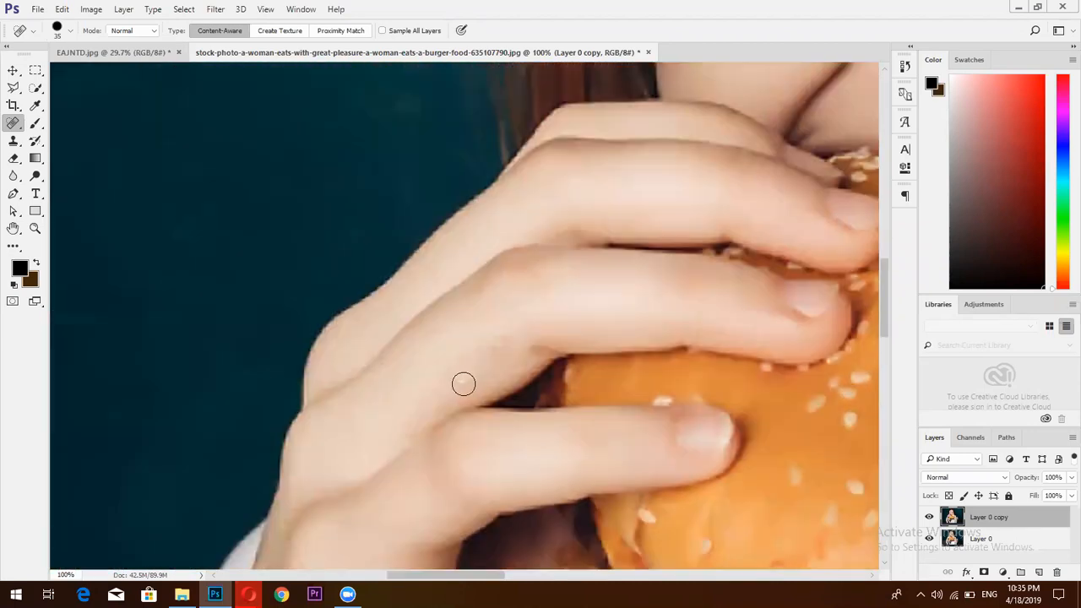
pyautogui.moveTo(480, 338); pyautogui.dragTo(526, 406)
pyautogui.click(475, 338)
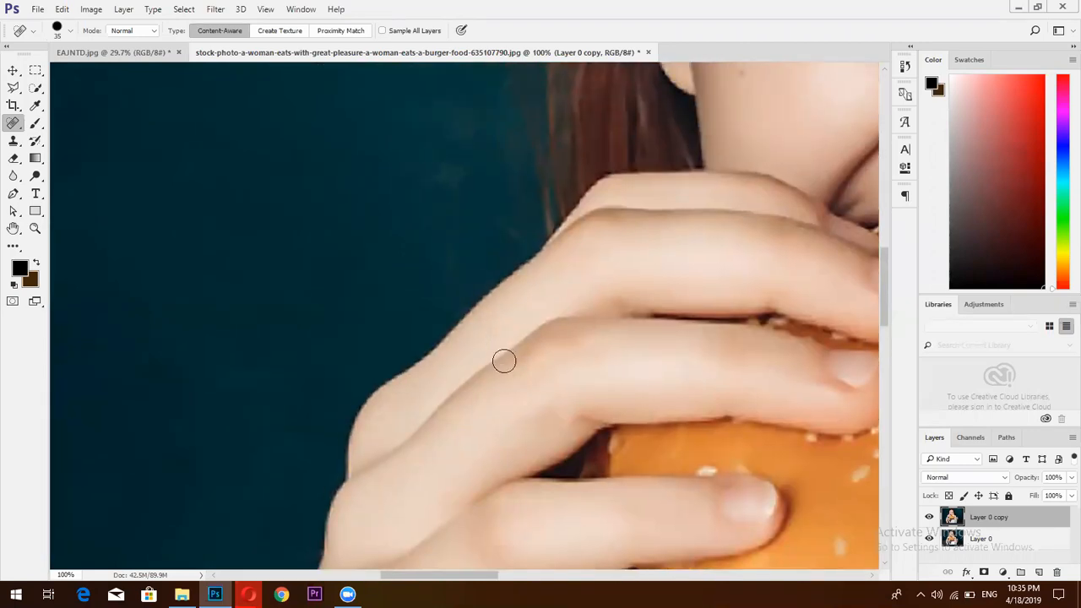
# Heal a spot on the right-hand palm beside the burger
pyautogui.moveTo(646, 387); pyautogui.dragTo(486, 372)
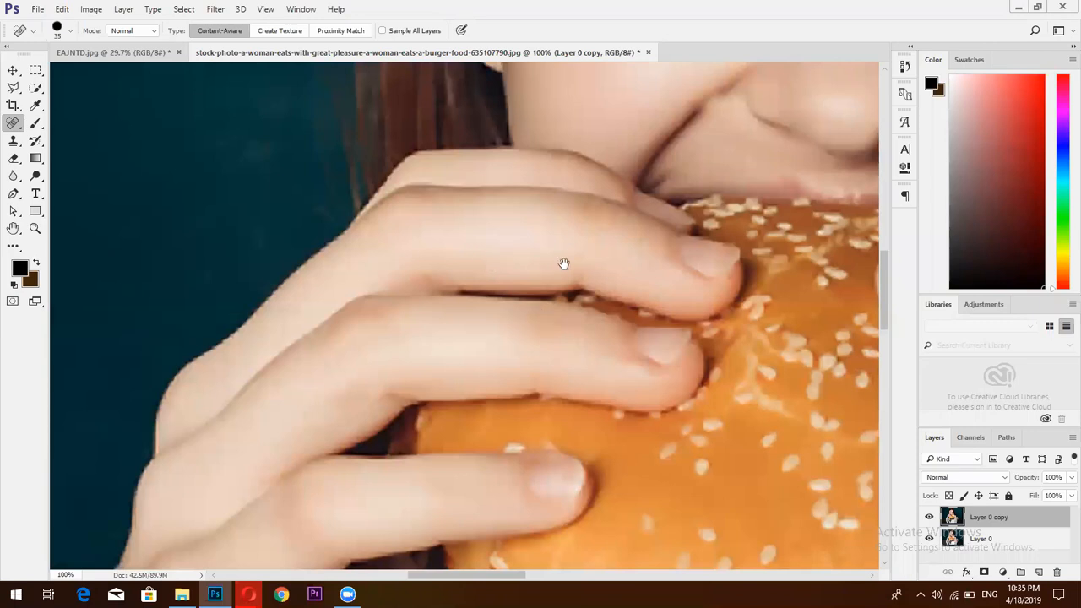
pyautogui.moveTo(564, 263); pyautogui.dragTo(258, 240)
pyautogui.moveTo(442, 389); pyautogui.dragTo(270, 269)
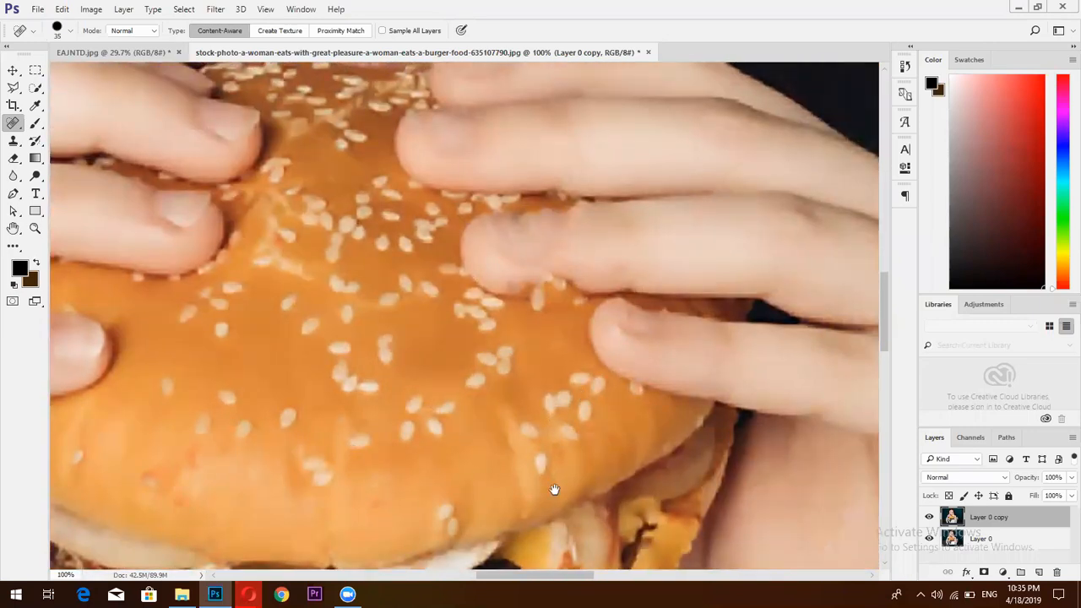
pyautogui.moveTo(553, 490); pyautogui.dragTo(326, 497)
pyautogui.moveTo(574, 388); pyautogui.dragTo(549, 288)
pyautogui.moveTo(631, 417); pyautogui.dragTo(624, 315)
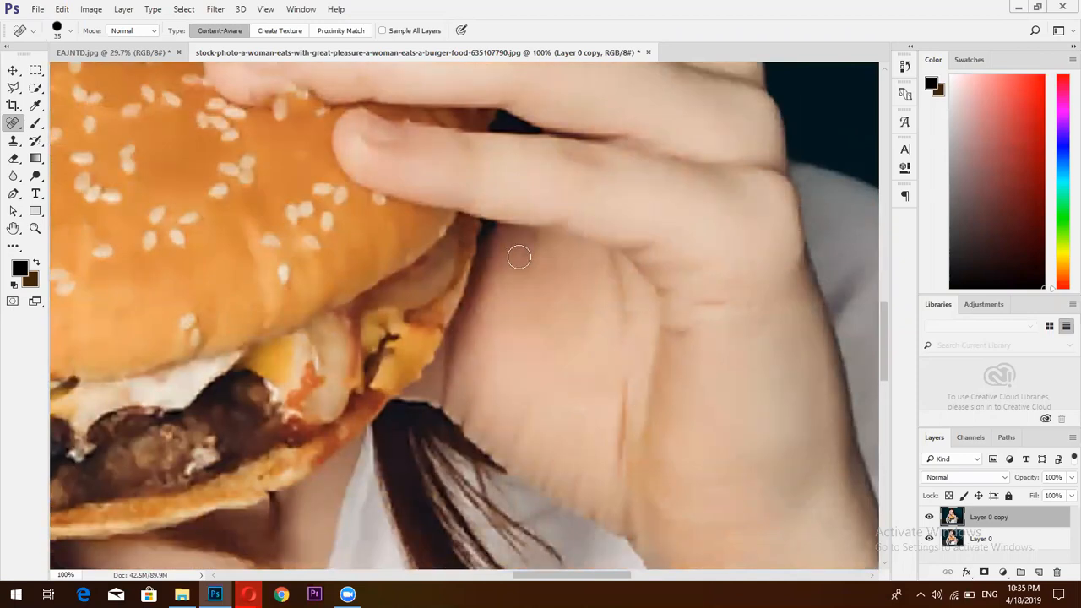
pyautogui.moveTo(518, 256); pyautogui.dragTo(597, 324)
pyautogui.moveTo(658, 469); pyautogui.dragTo(735, 327)
pyautogui.click(667, 266)
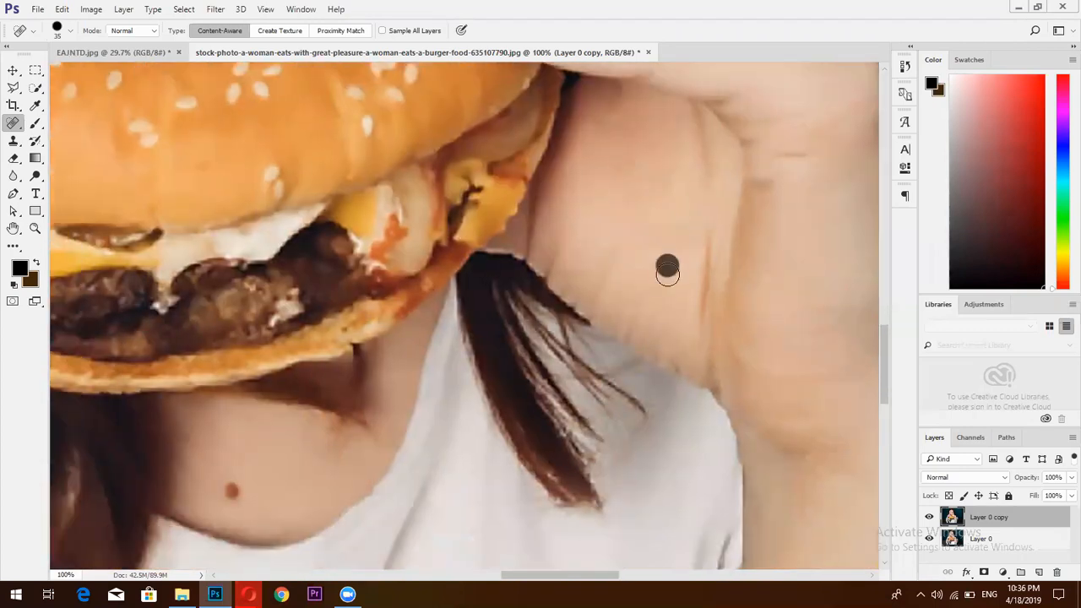
# Heal the mole on the woman's chest above the shirt neckline
pyautogui.moveTo(661, 337); pyautogui.dragTo(746, 328)
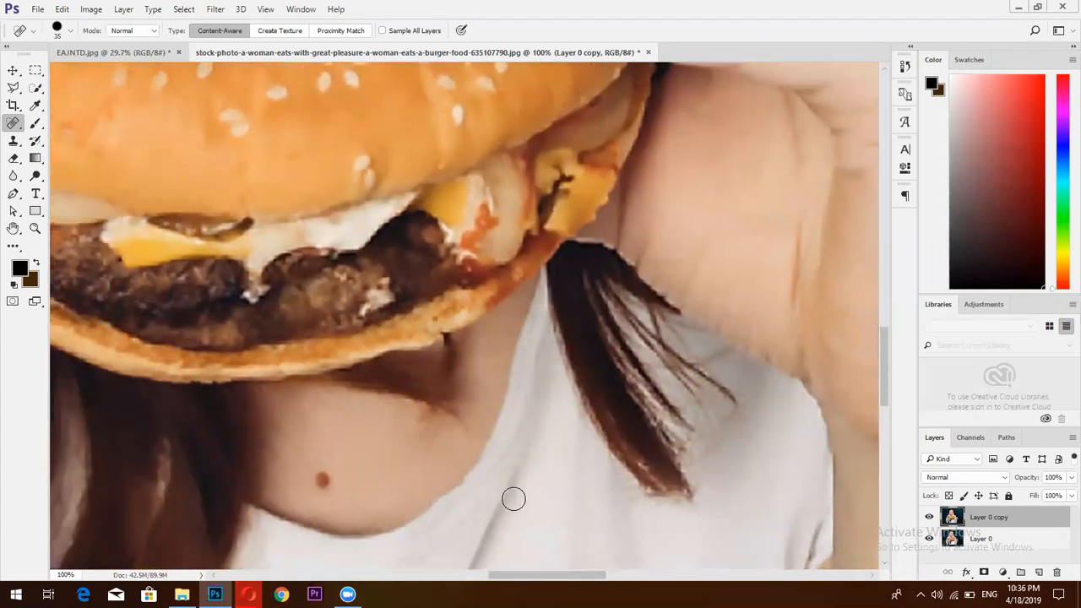
pyautogui.moveTo(617, 371); pyautogui.dragTo(673, 223)
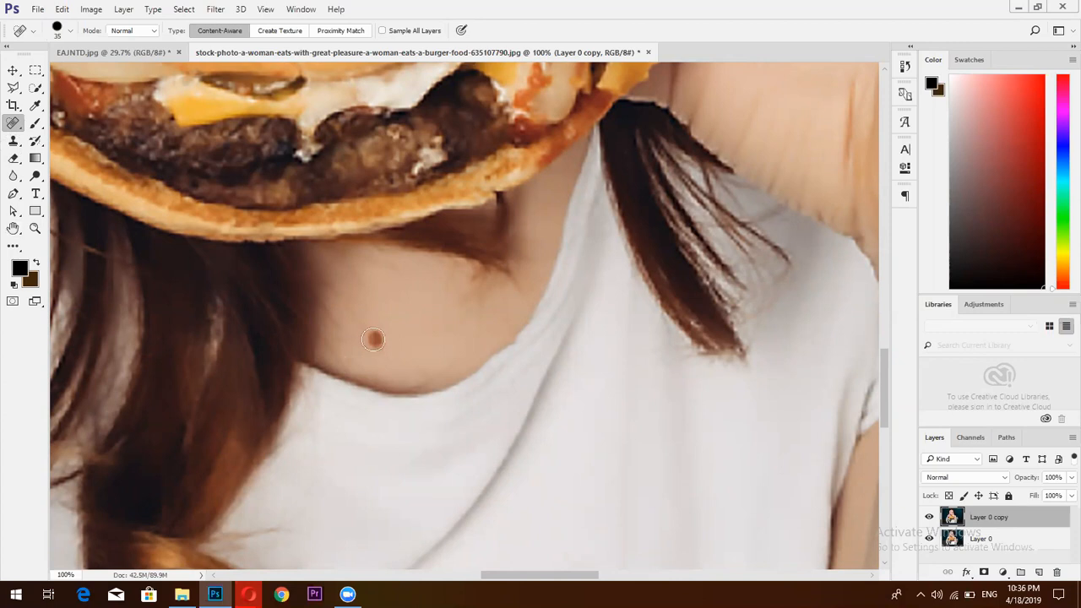
pyautogui.click(376, 338)
# Heal the watermark letters "e", "r" and "s" off the left-hand shirt sleeve
pyautogui.moveTo(313, 347)
pyautogui.mouseDown()
pyautogui.moveTo(496, 377)
pyautogui.moveTo(599, 421)
pyautogui.mouseUp()
pyautogui.moveTo(335, 386); pyautogui.dragTo(591, 422)
pyautogui.moveTo(541, 447); pyautogui.dragTo(587, 450)
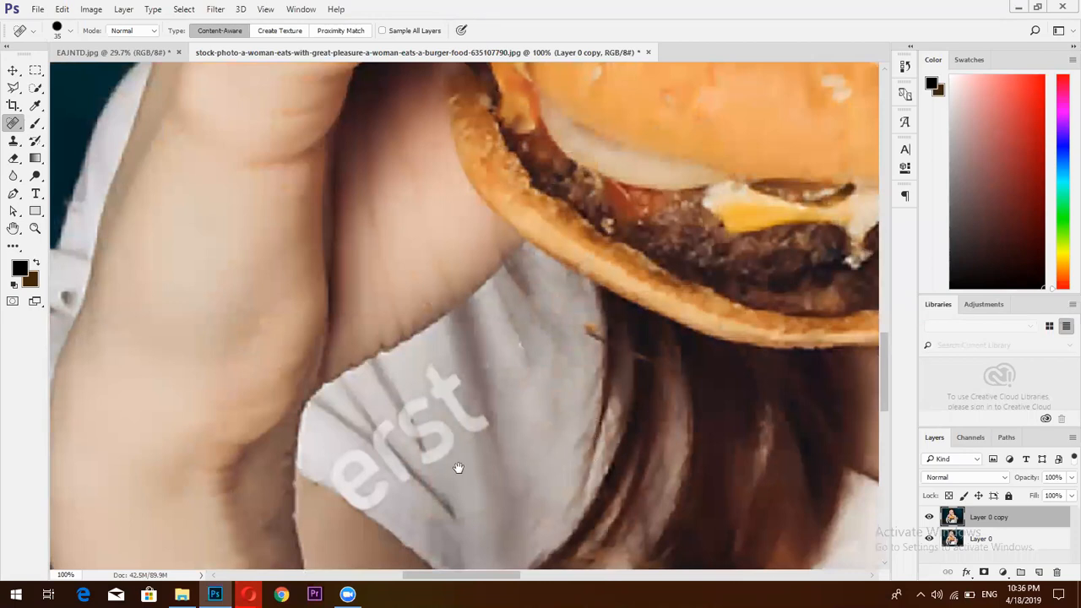
pyautogui.moveTo(456, 468); pyautogui.dragTo(649, 442)
pyautogui.moveTo(571, 462)
pyautogui.mouseDown()
pyautogui.moveTo(542, 469)
pyautogui.moveTo(531, 457)
pyautogui.moveTo(547, 430)
pyautogui.moveTo(560, 470)
pyautogui.moveTo(543, 456)
pyautogui.moveTo(580, 421)
pyautogui.moveTo(572, 399)
pyautogui.mouseUp()
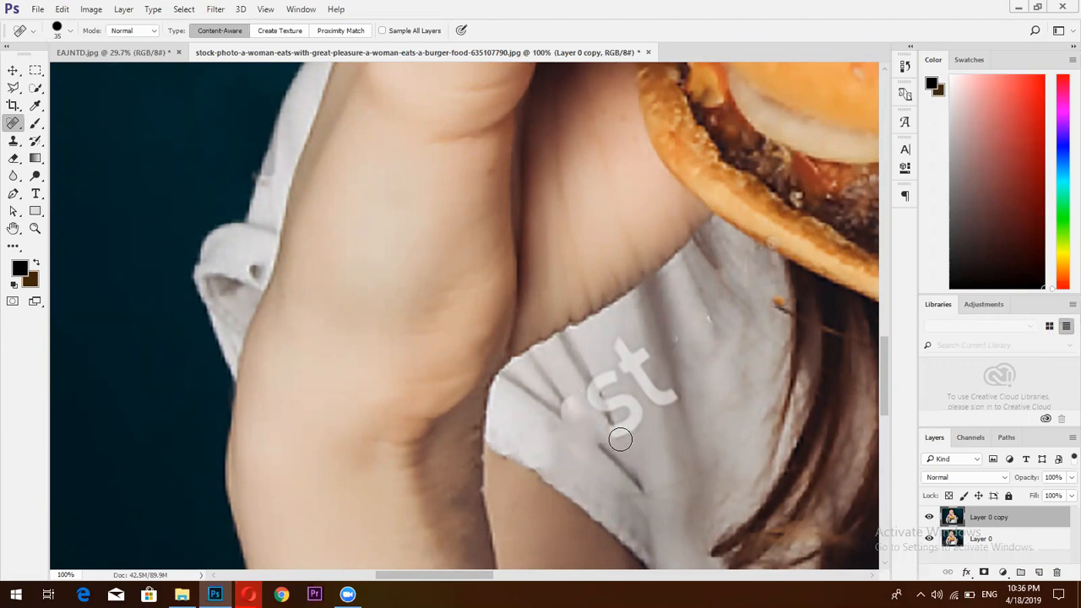
pyautogui.moveTo(618, 431)
pyautogui.mouseDown()
pyautogui.moveTo(632, 429)
pyautogui.moveTo(639, 407)
pyautogui.moveTo(595, 402)
pyautogui.moveTo(613, 373)
pyautogui.moveTo(610, 385)
pyautogui.mouseUp()
pyautogui.click(615, 377)
pyautogui.click(567, 403)
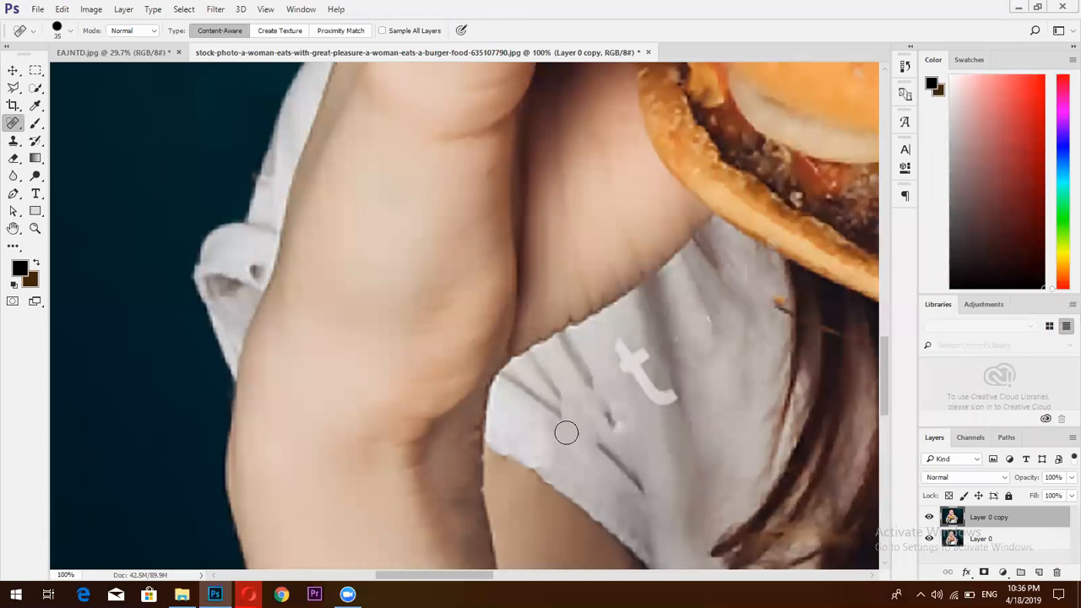
# Heal the light patch near the left-hand sleeve's edge and the watermark letter "t" on the shirt
pyautogui.click(533, 425)
pyautogui.moveTo(523, 431); pyautogui.dragTo(559, 462)
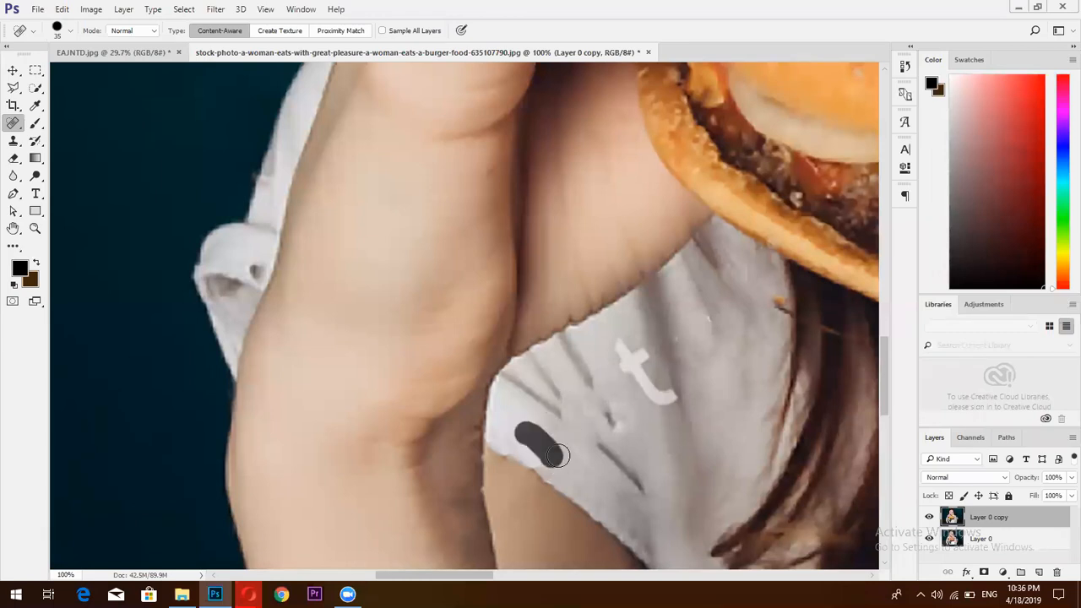
pyautogui.click(669, 395)
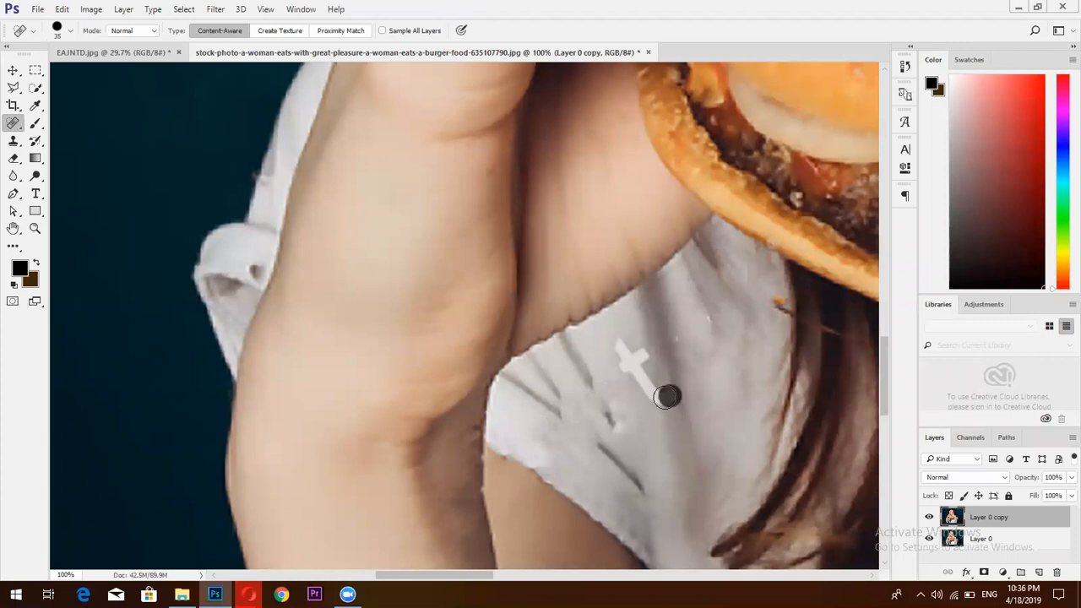
pyautogui.click(654, 393)
pyautogui.moveTo(647, 382)
pyautogui.mouseDown()
pyautogui.moveTo(620, 342)
pyautogui.moveTo(642, 355)
pyautogui.moveTo(632, 377)
pyautogui.moveTo(617, 357)
pyautogui.moveTo(622, 340)
pyautogui.mouseUp()
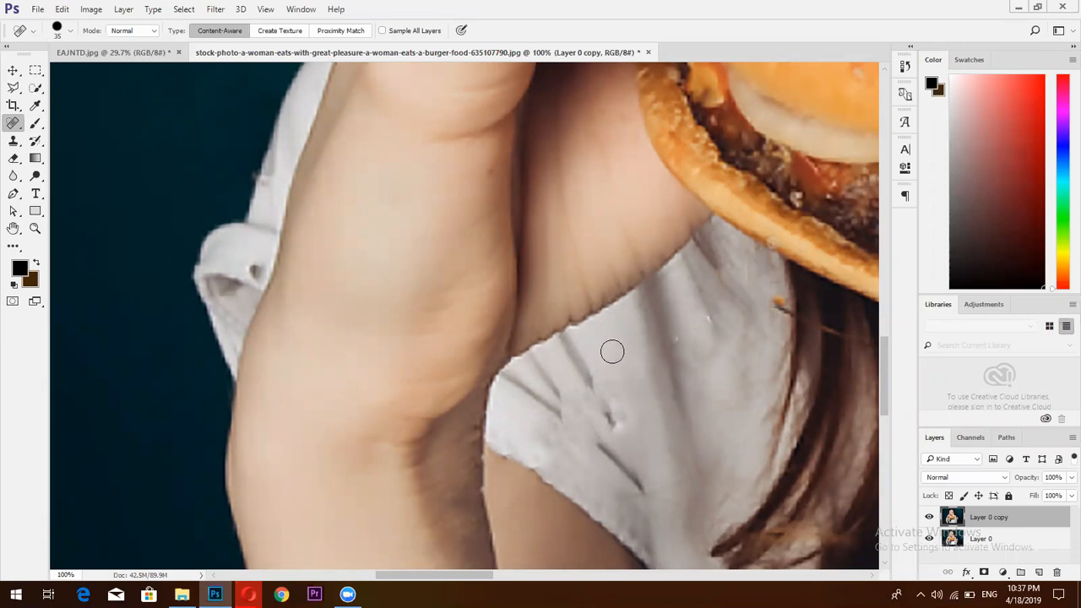
# Inspect the retouched shirt, face, hands and arms at 100% for remaining watermark traces down to the photo's lower edge
pyautogui.moveTo(625, 348); pyautogui.dragTo(464, 346)
pyautogui.moveTo(752, 420); pyautogui.dragTo(680, 476)
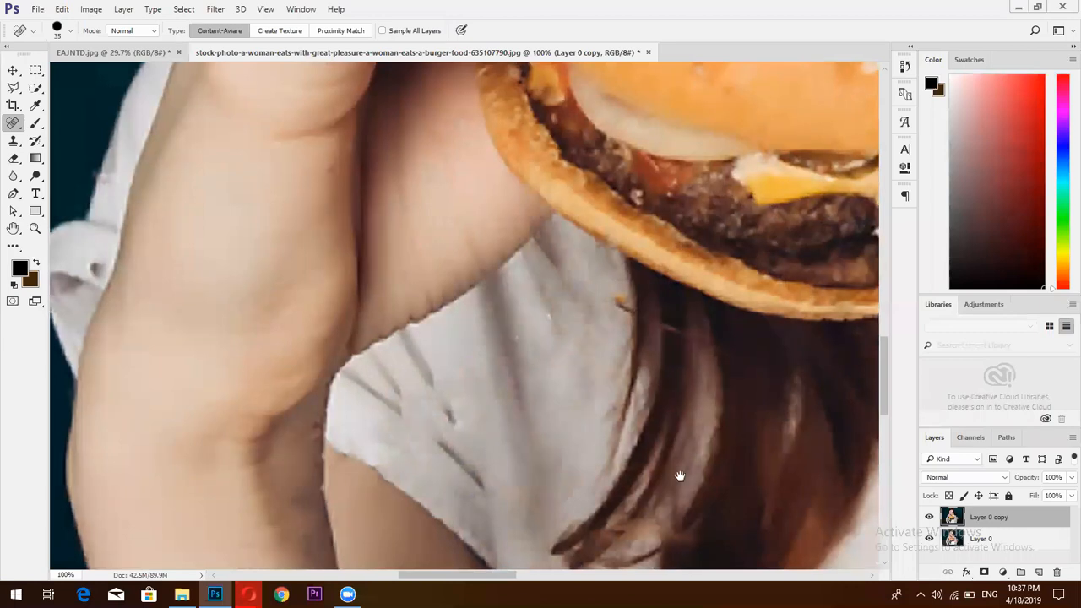
pyautogui.moveTo(660, 296); pyautogui.dragTo(580, 527)
pyautogui.moveTo(637, 336); pyautogui.dragTo(729, 489)
pyautogui.moveTo(718, 322); pyautogui.dragTo(803, 462)
pyautogui.moveTo(375, 269); pyautogui.dragTo(749, 500)
pyautogui.moveTo(870, 291); pyautogui.dragTo(520, 402)
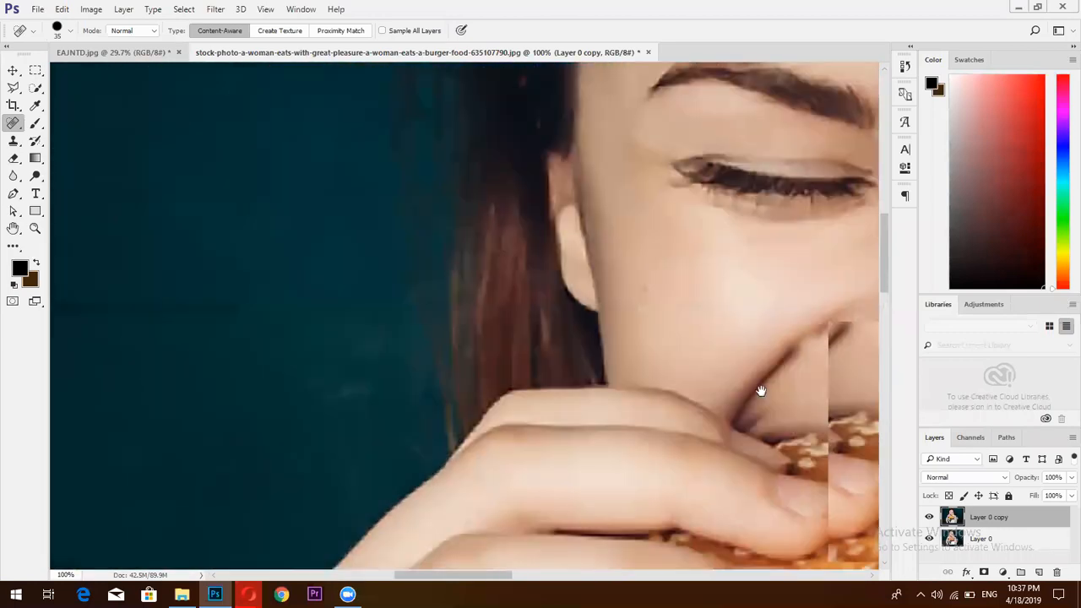
pyautogui.moveTo(760, 391); pyautogui.dragTo(586, 519)
pyautogui.moveTo(688, 423); pyautogui.dragTo(487, 468)
pyautogui.moveTo(694, 557); pyautogui.dragTo(546, 300)
pyautogui.moveTo(673, 461); pyautogui.dragTo(524, 275)
pyautogui.moveTo(707, 504); pyautogui.dragTo(569, 267)
pyautogui.moveTo(677, 496); pyautogui.dragTo(594, 267)
pyautogui.moveTo(642, 523); pyautogui.dragTo(600, 278)
pyautogui.moveTo(608, 406); pyautogui.dragTo(526, 244)
pyautogui.moveTo(637, 487); pyautogui.dragTo(739, 402)
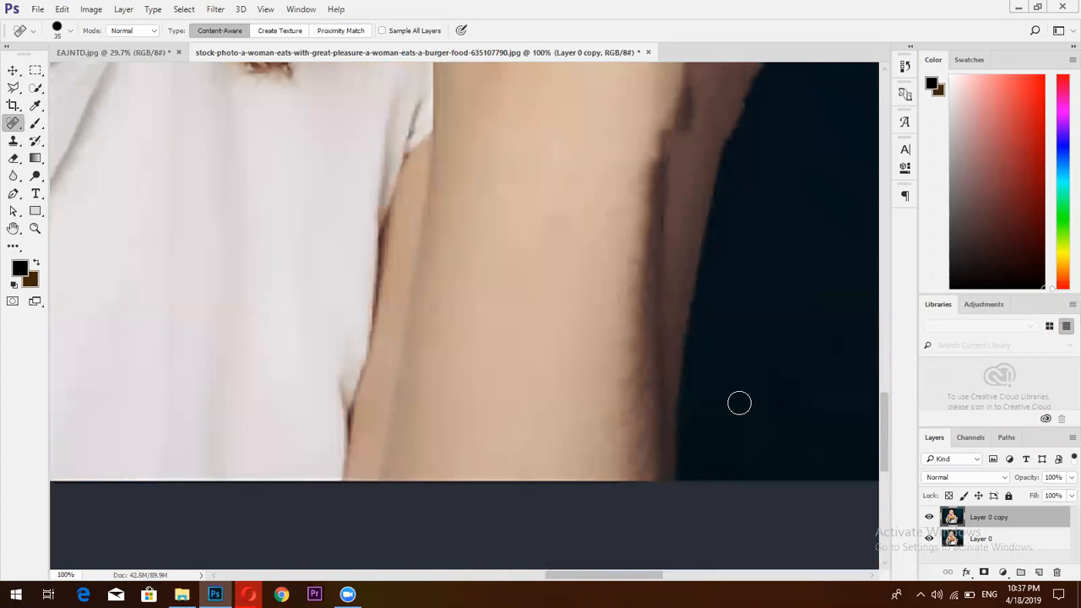
# Crop the Shutterstock footer bar off the photo and compare the cleaned copy with the watermarked original layer
pyautogui.hotkey('ctrl', '0')
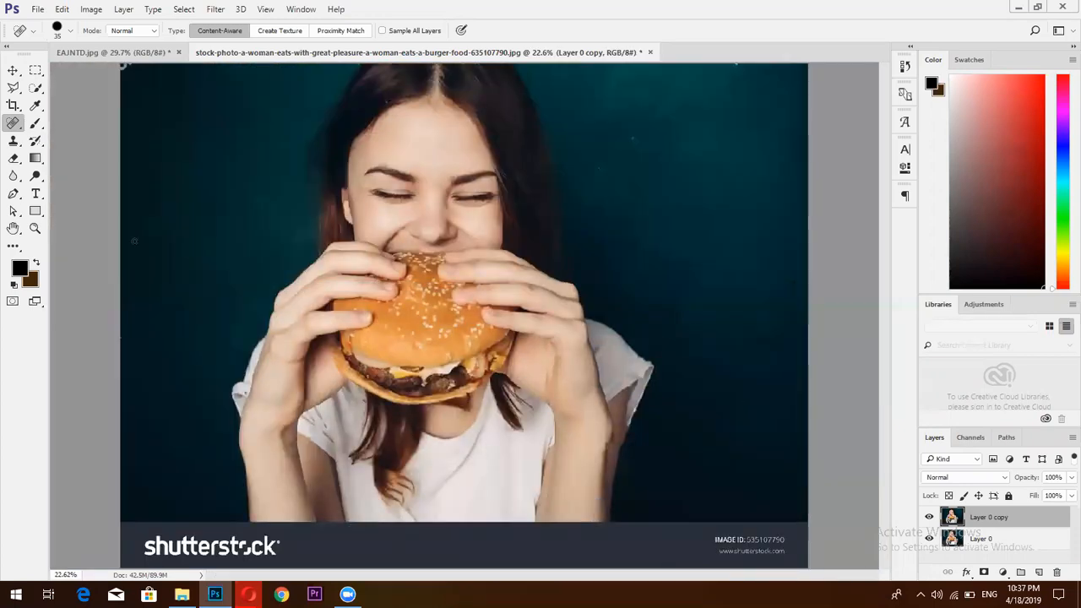
pyautogui.click(14, 105)
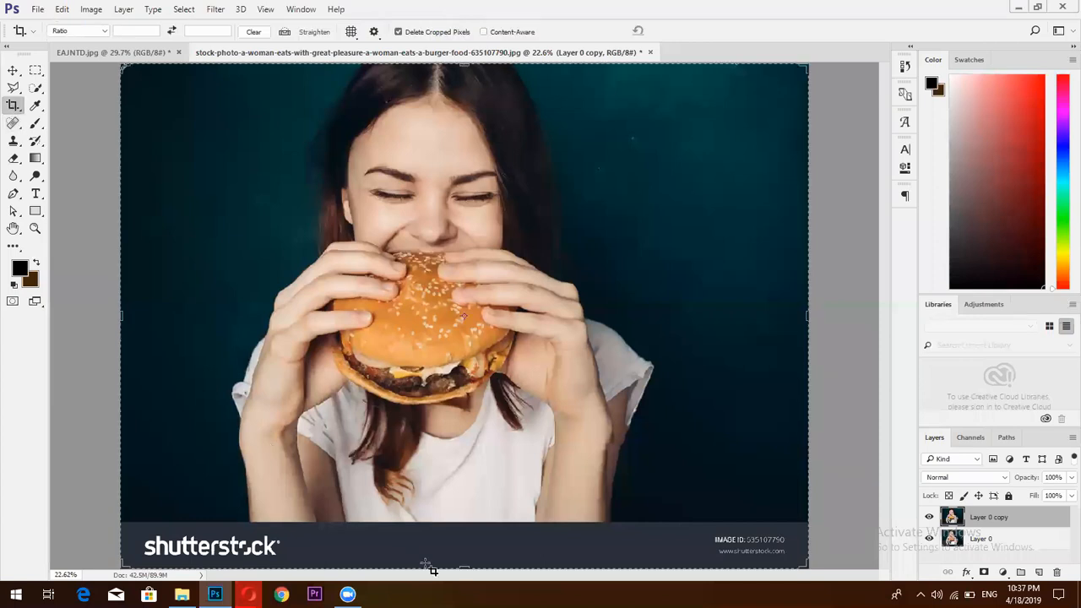
pyautogui.moveTo(464, 567)
pyautogui.mouseDown()
pyautogui.moveTo(470, 538)
pyautogui.moveTo(481, 555)
pyautogui.mouseUp()
pyautogui.press('Return')
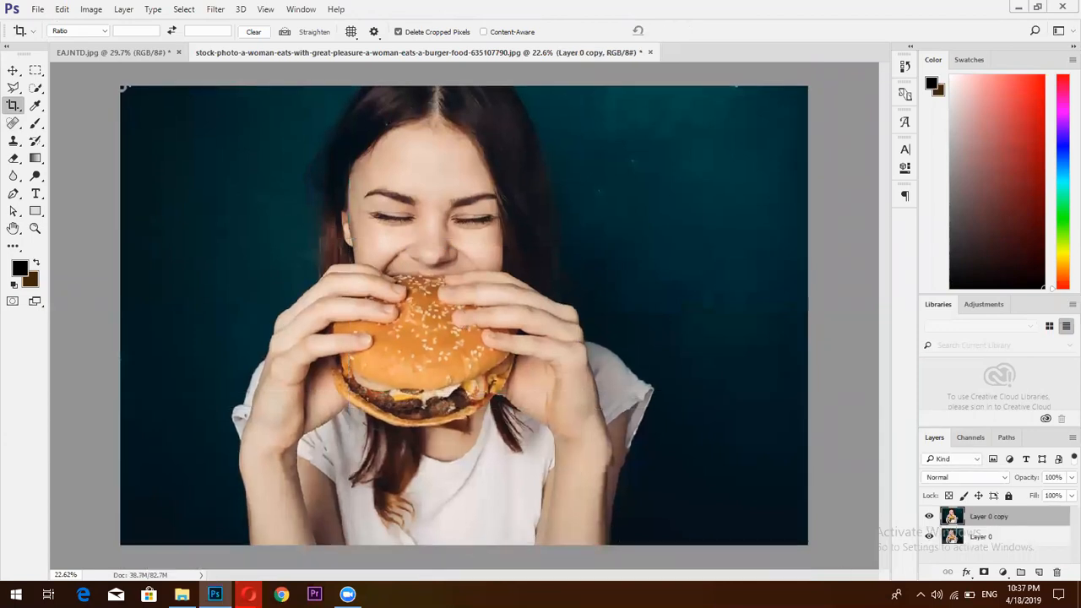
pyautogui.click(929, 516)
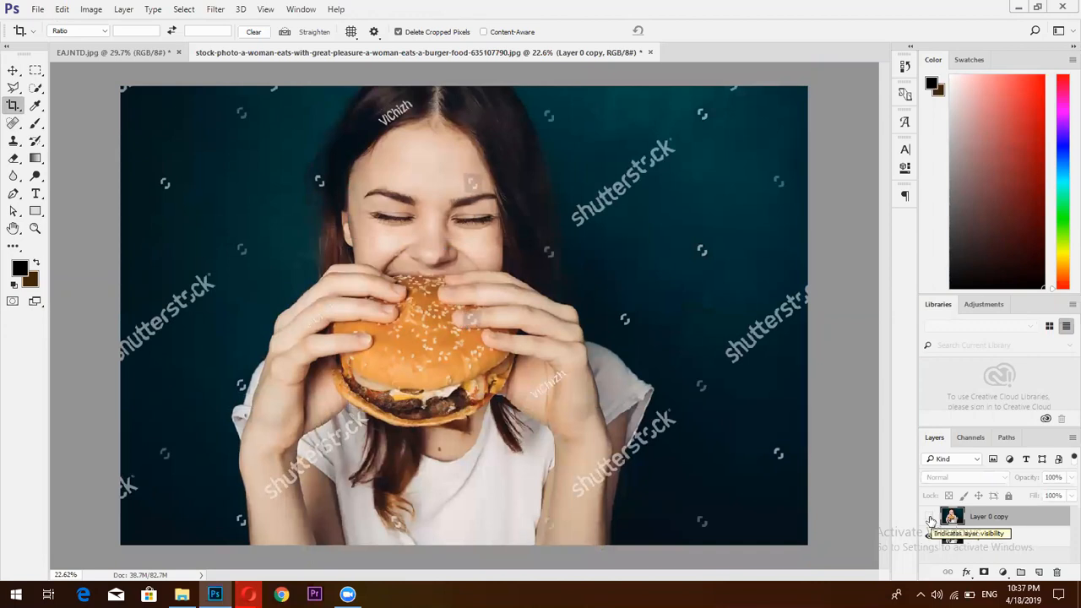
pyautogui.click(929, 517)
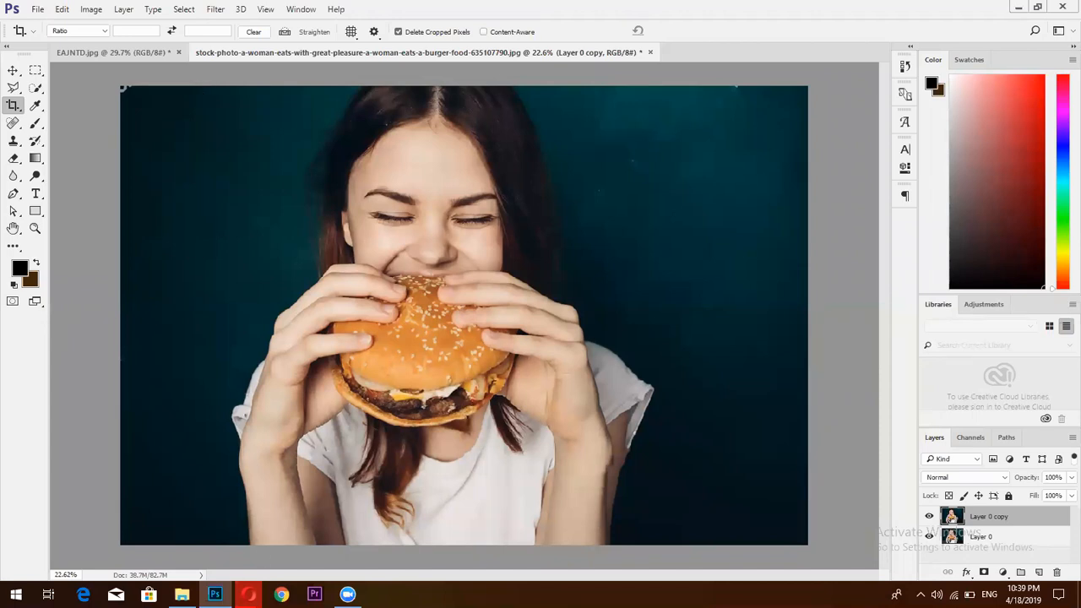
# Switch to Opera and return to the Shutterstock results for fast food images
pyautogui.moveTo(248, 595)
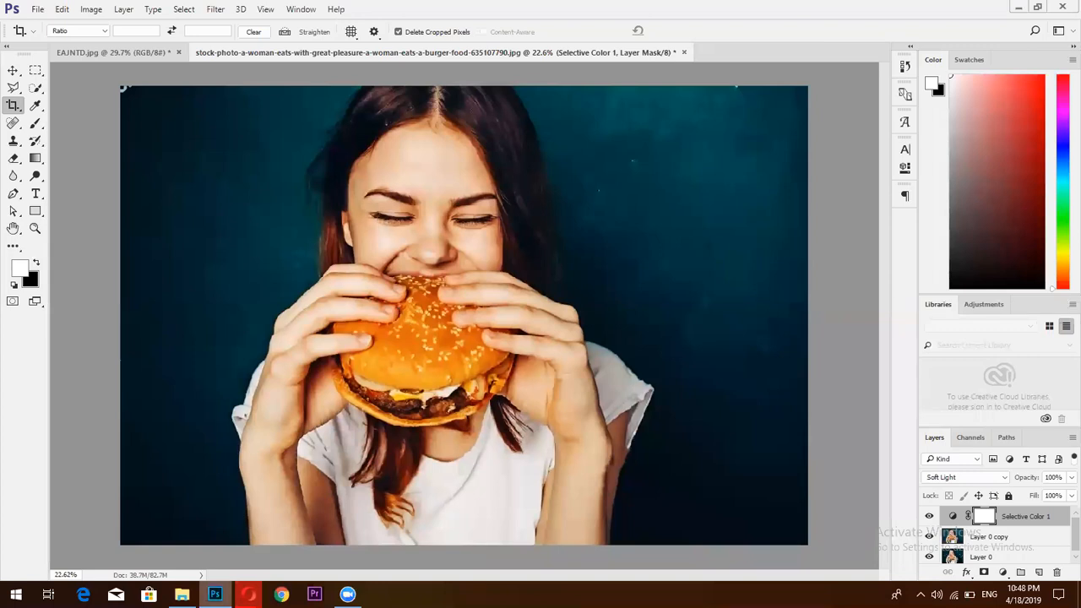
pyautogui.moveTo(247, 595)
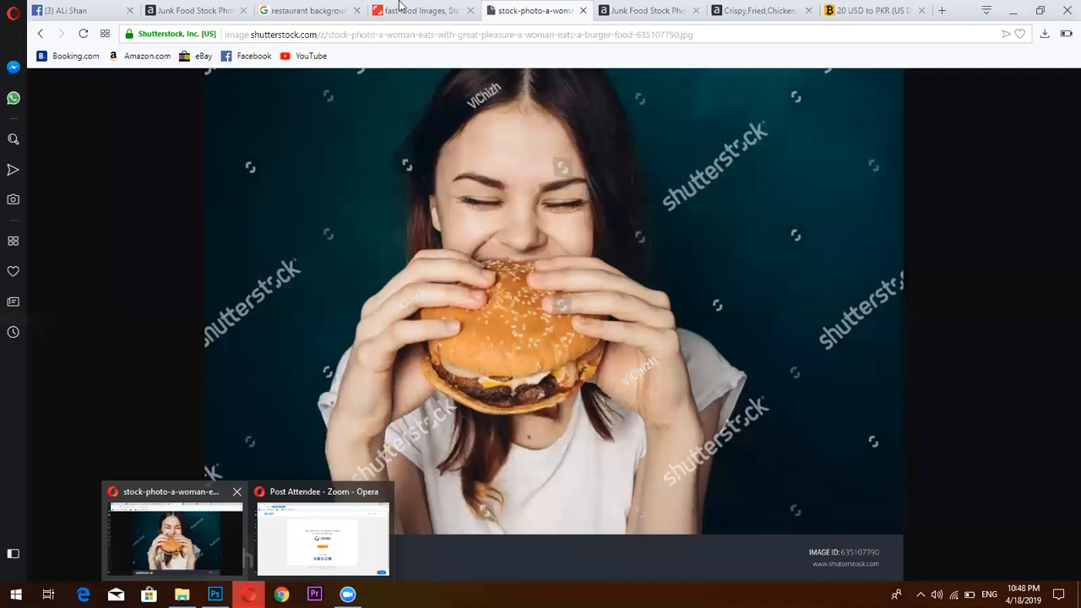
pyautogui.click(183, 545)
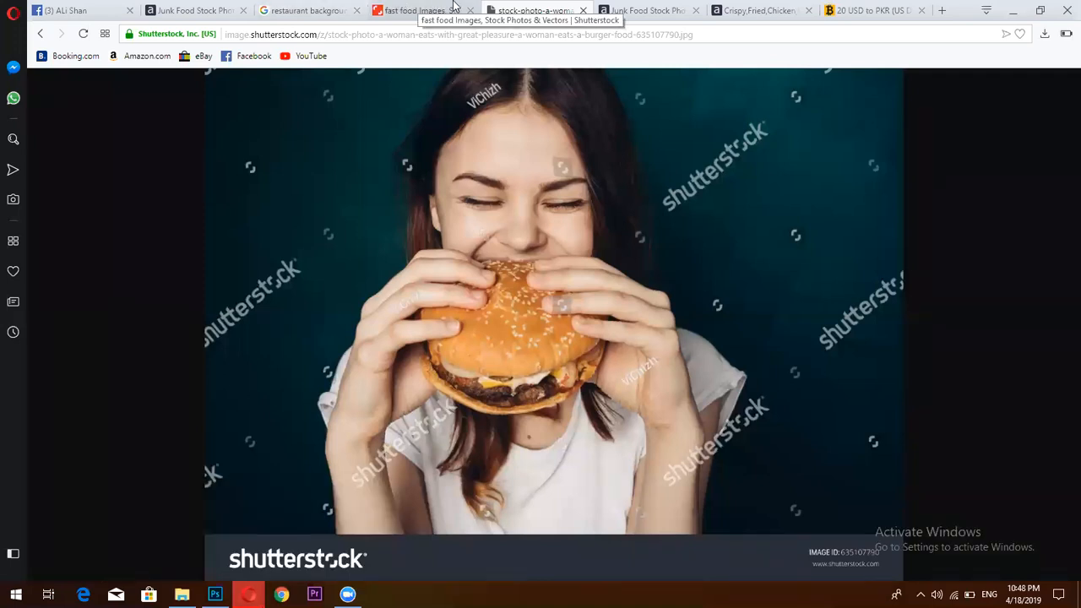
pyautogui.click(453, 9)
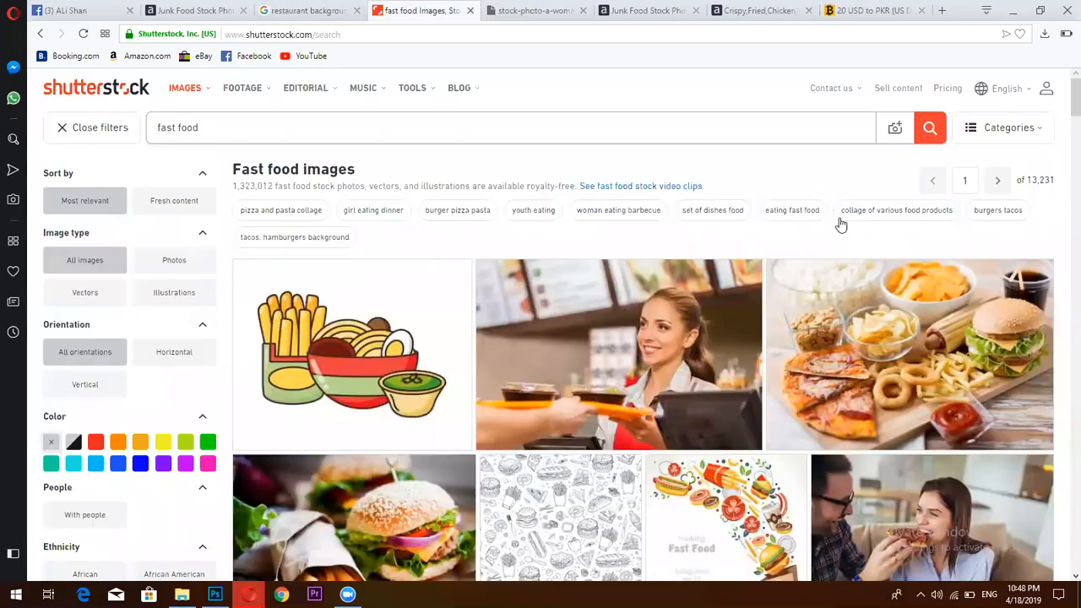
# Open the photo of the restaurant worker serving fast food, choose the M size and bring up its download plans
pyautogui.click(597, 349)
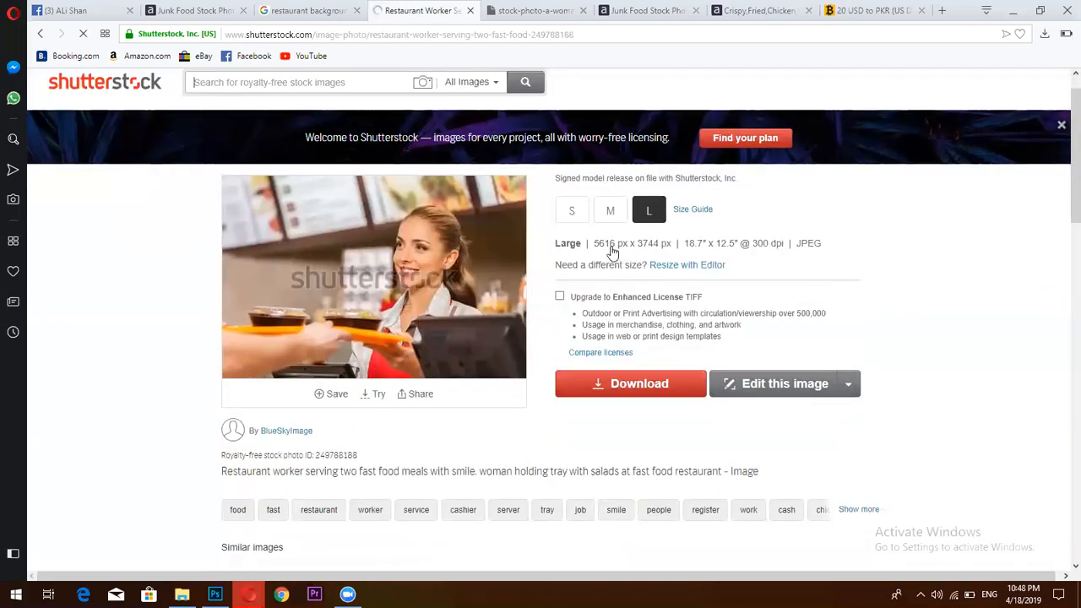
pyautogui.click(612, 251)
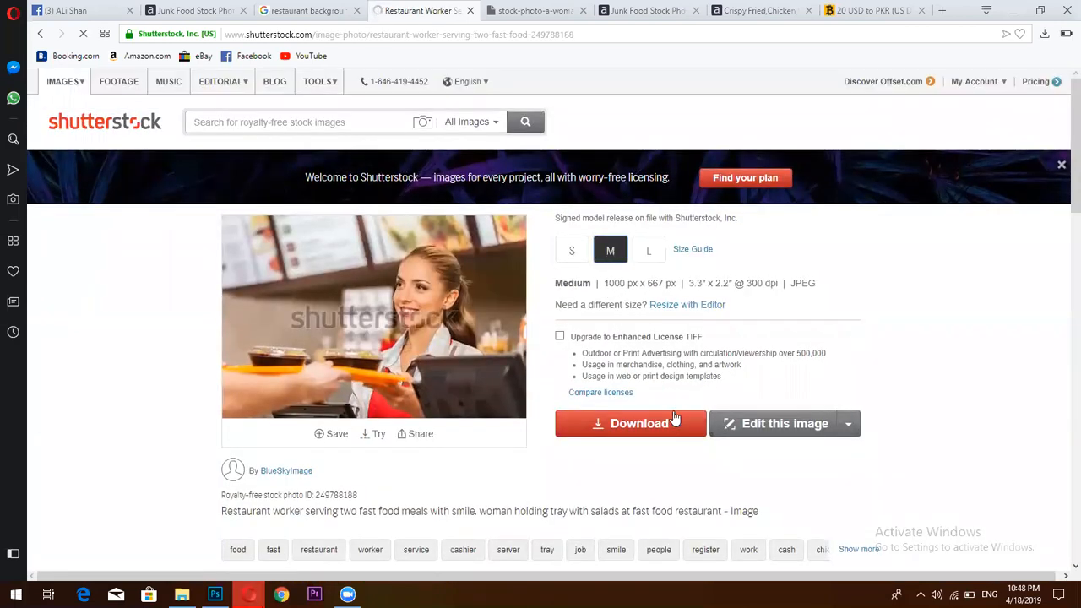
pyautogui.click(672, 423)
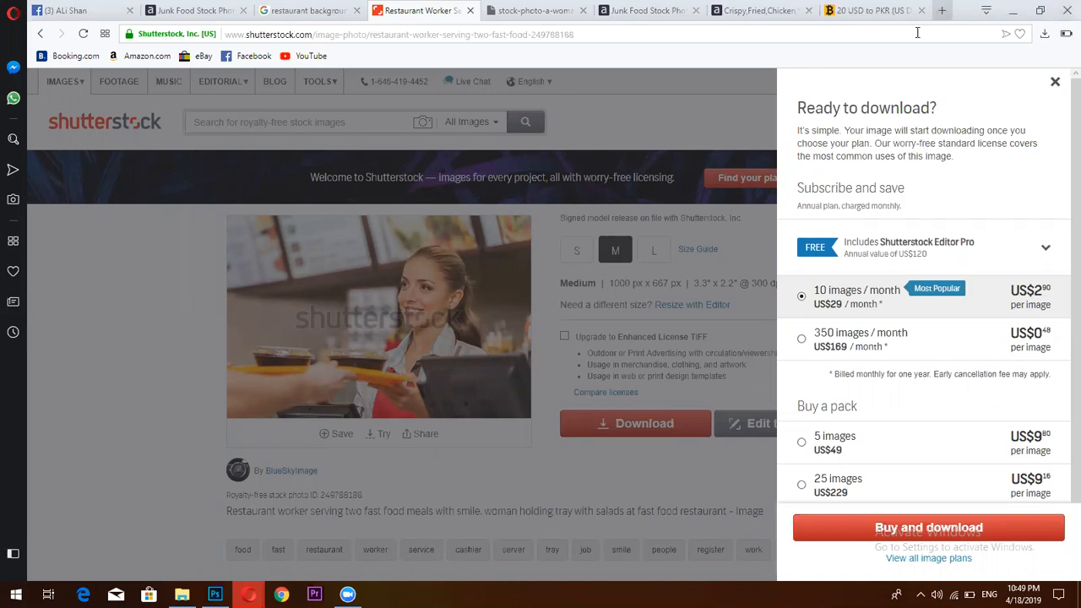
# Open Freepik's web banners search page in a new browser tab
pyautogui.hotkey('ctrl', 't')
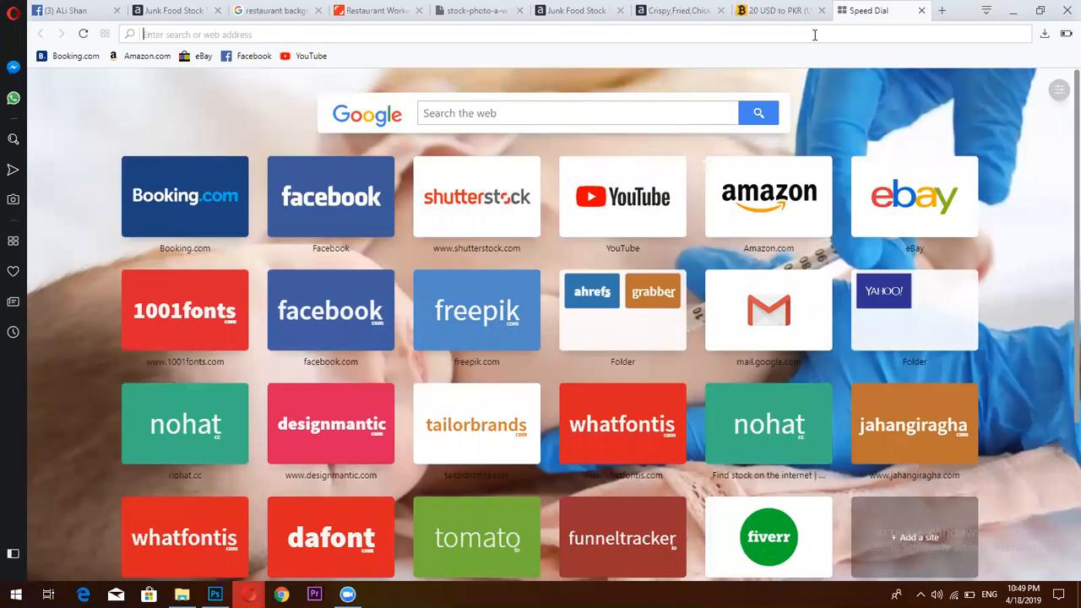
pyautogui.write('free')
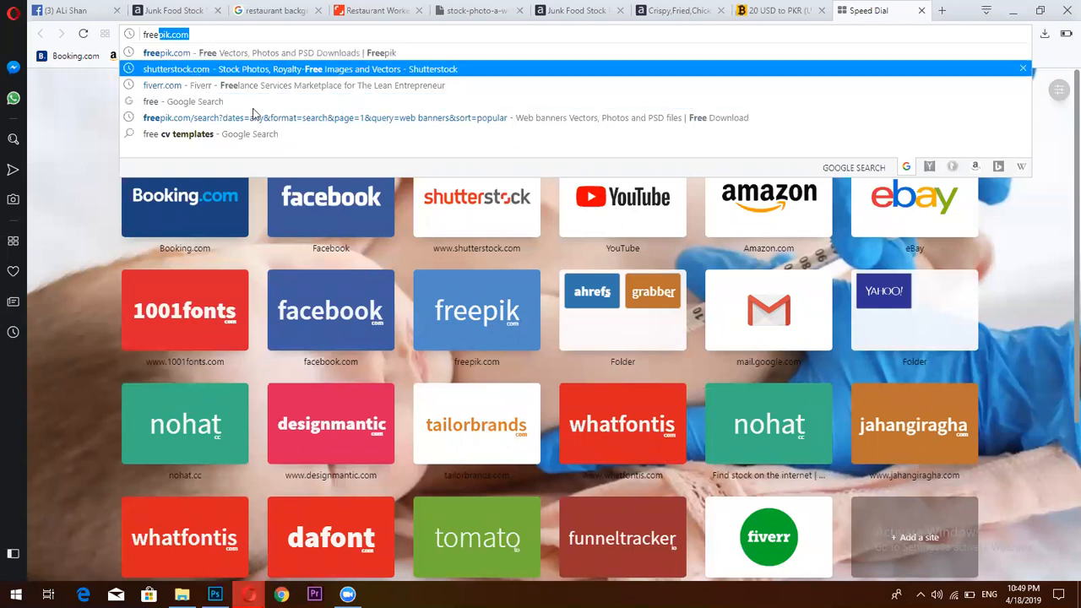
pyautogui.press('Return')
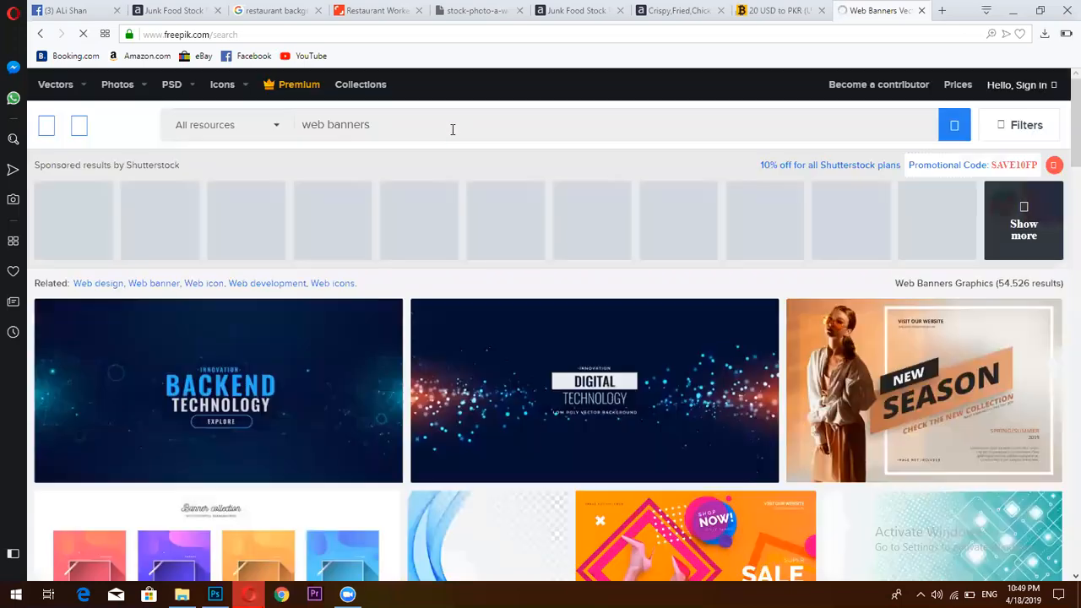
# Search Freepik for "mobile" across all resources and browse the results
pyautogui.moveTo(381, 122); pyautogui.dragTo(293, 133)
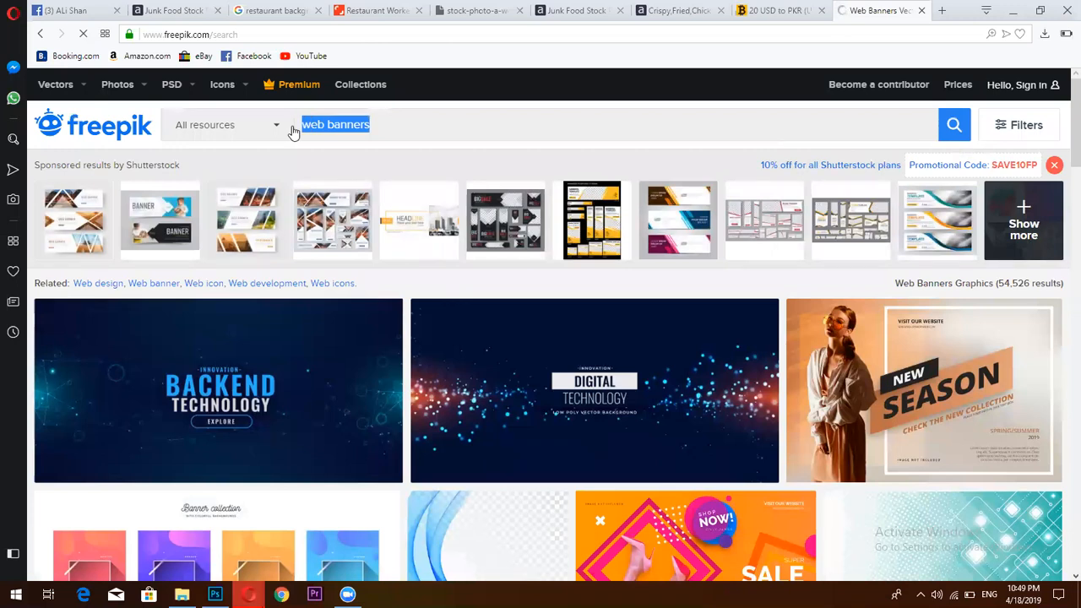
pyautogui.write('mobile')
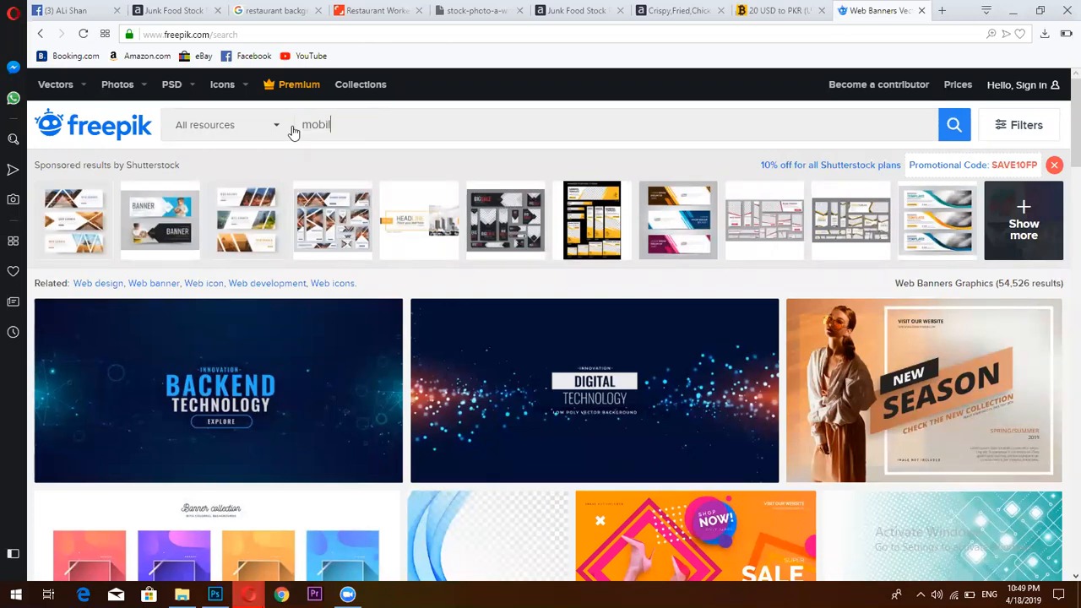
pyautogui.press('Return')
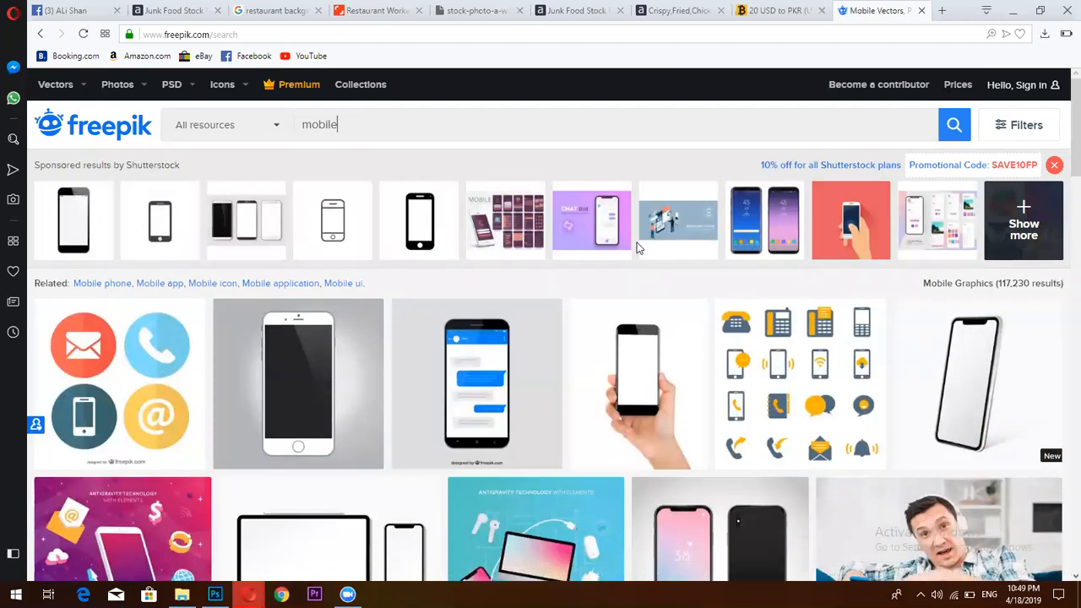
pyautogui.scroll(-1, 638, 250)
pyautogui.scroll(-2, 523, 309)
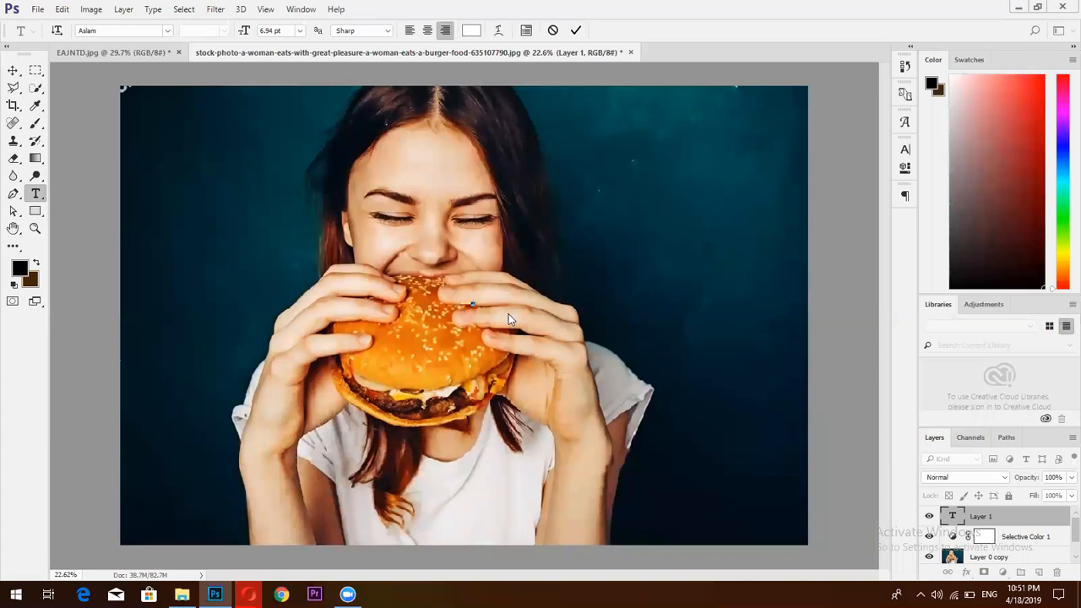
# In Photoshop, set the tiny name text on the burger to Gotham Medium at 134.94 pt and move it toward the right-hand sleeve
pyautogui.doubleClick(468, 303)
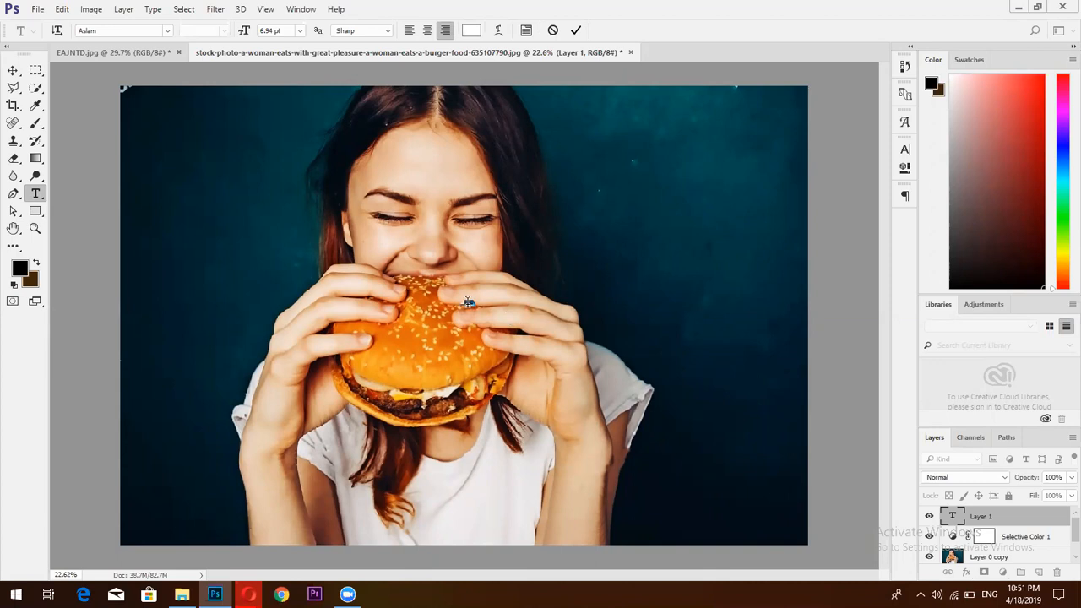
pyautogui.click(904, 150)
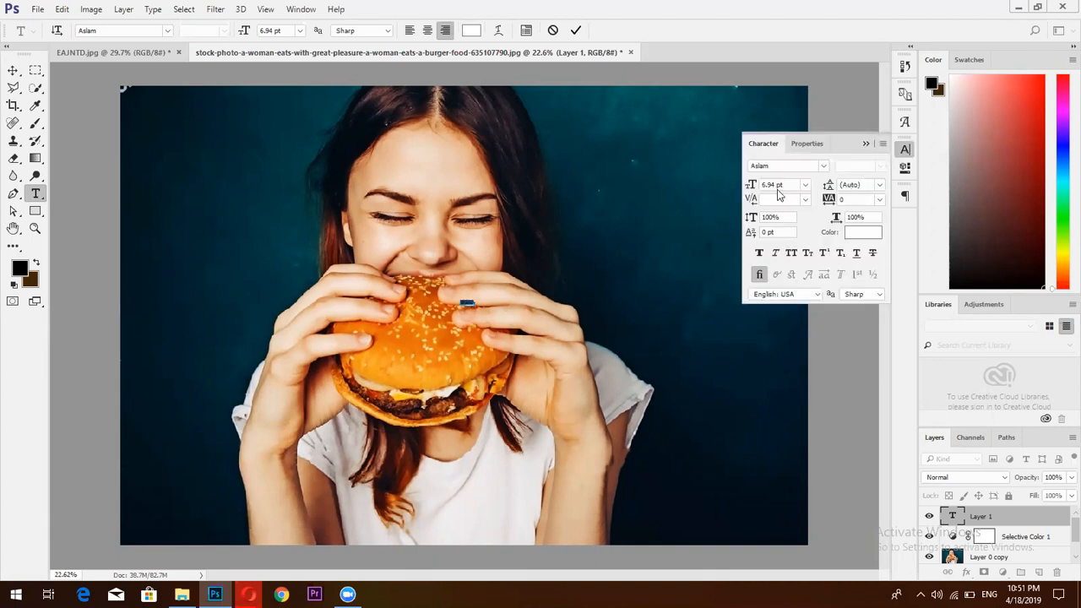
pyautogui.click(823, 166)
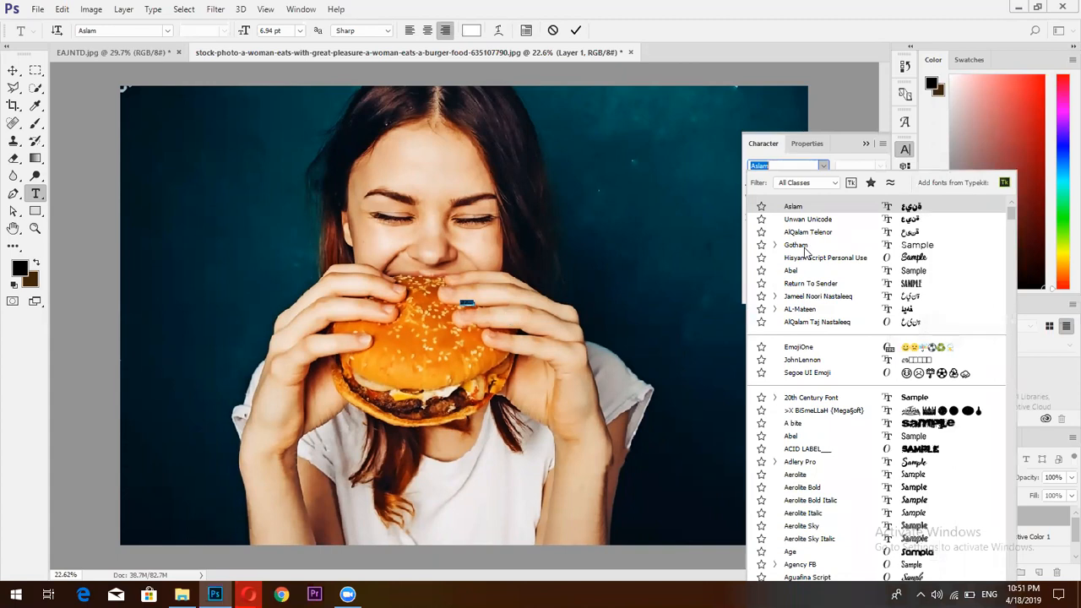
pyautogui.click(802, 245)
pyautogui.moveTo(752, 186); pyautogui.dragTo(853, 224)
pyautogui.moveTo(471, 333); pyautogui.dragTo(710, 423)
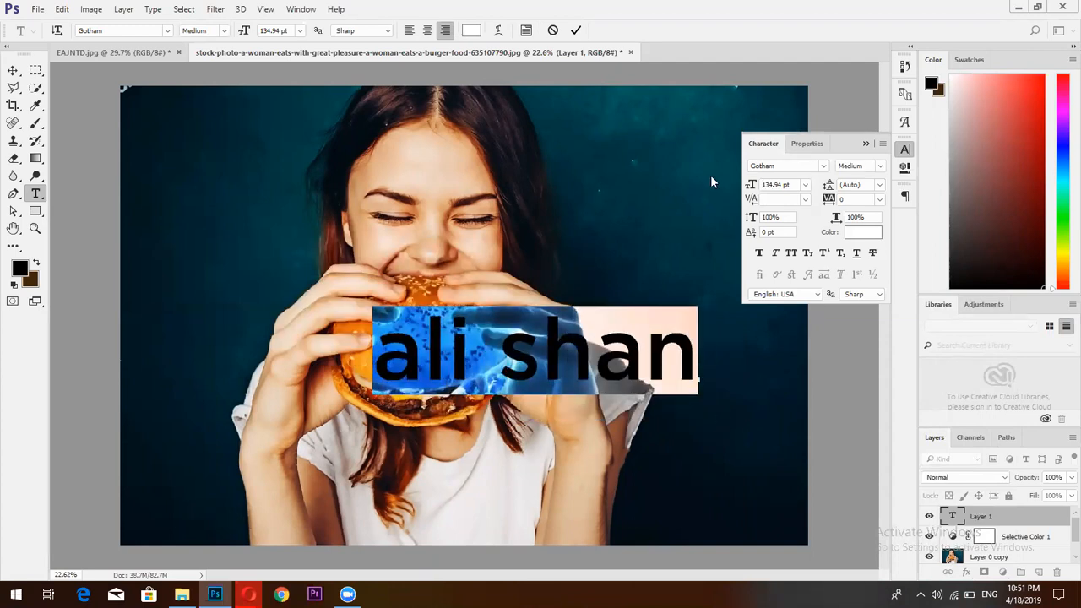
# Change the name text's font to Vogue and its size to 153.94 pt
pyautogui.click(784, 166)
pyautogui.write('var')
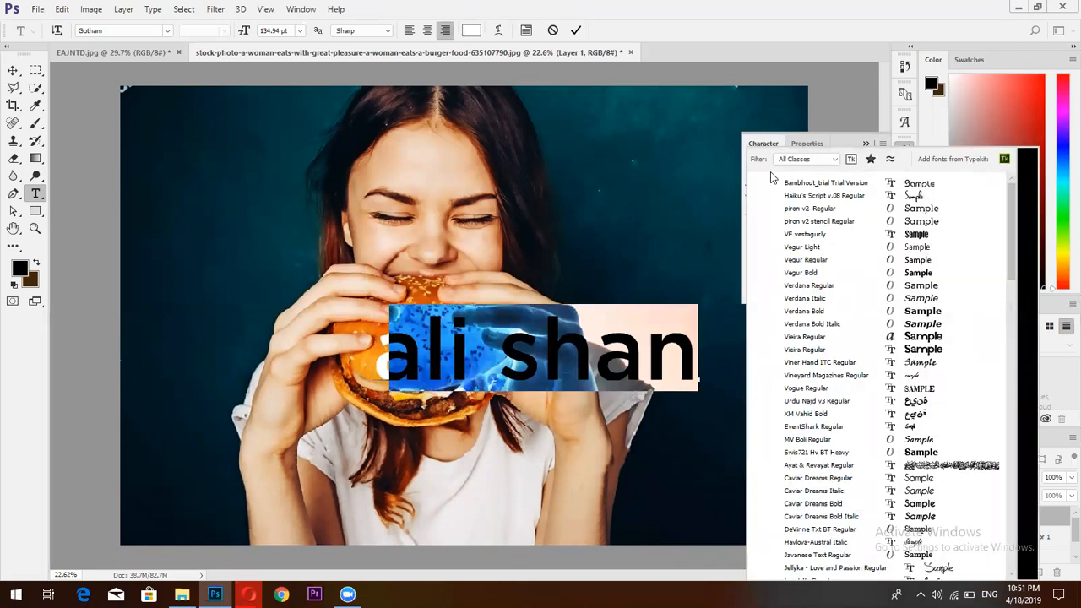
pyautogui.press('BackSpace')
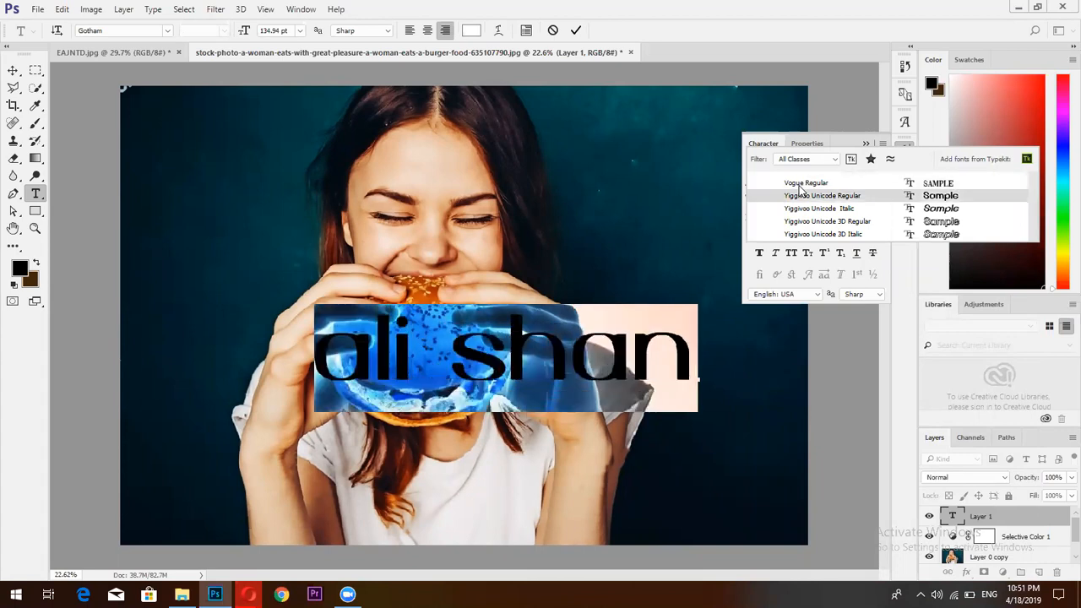
pyautogui.click(799, 186)
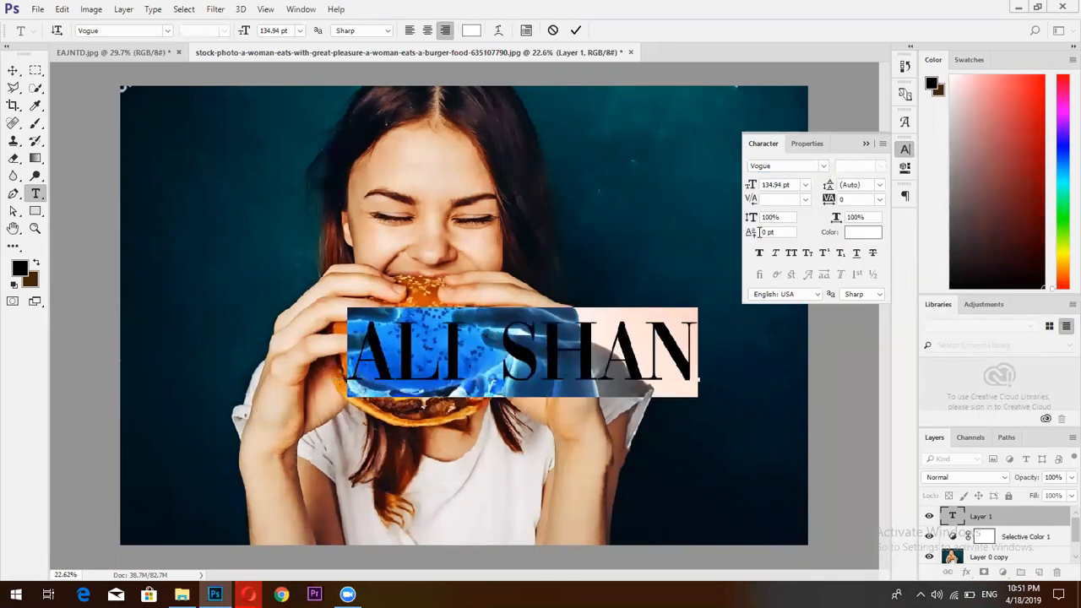
pyautogui.moveTo(750, 185); pyautogui.dragTo(768, 187)
pyautogui.click(575, 31)
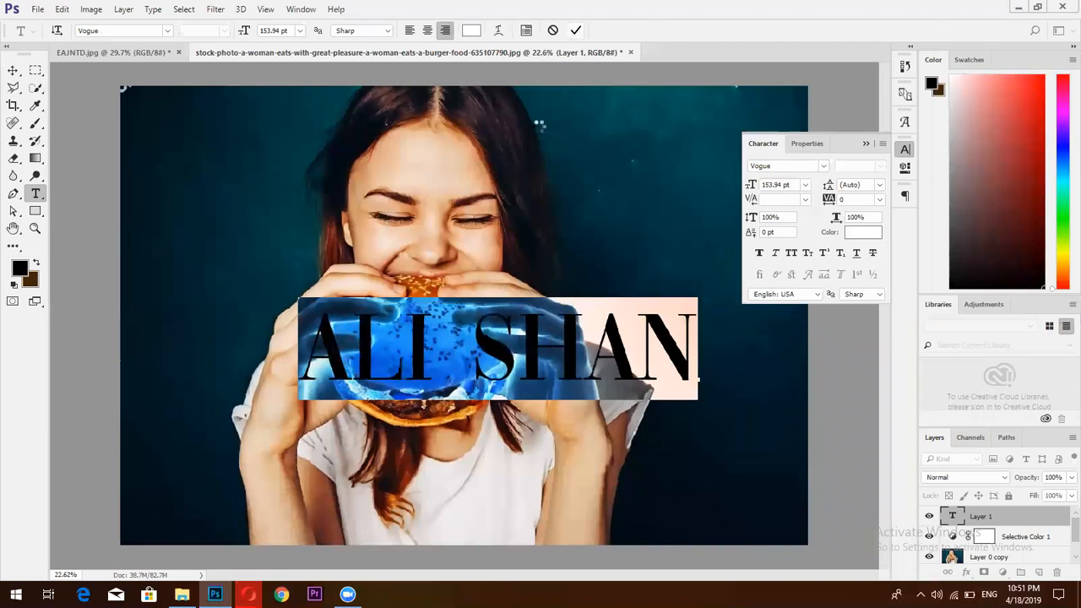
# Center the name text across the burger and hands and lower its layer opacity to 31%
pyautogui.click(13, 70)
pyautogui.moveTo(547, 329); pyautogui.dragTo(508, 316)
pyautogui.moveTo(1029, 479); pyautogui.dragTo(981, 483)
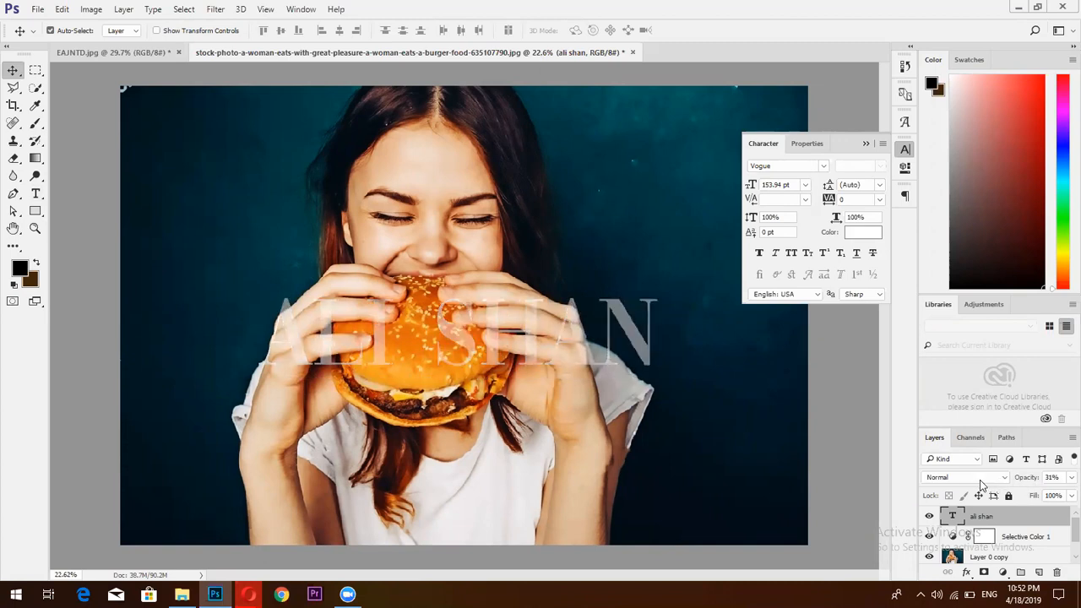